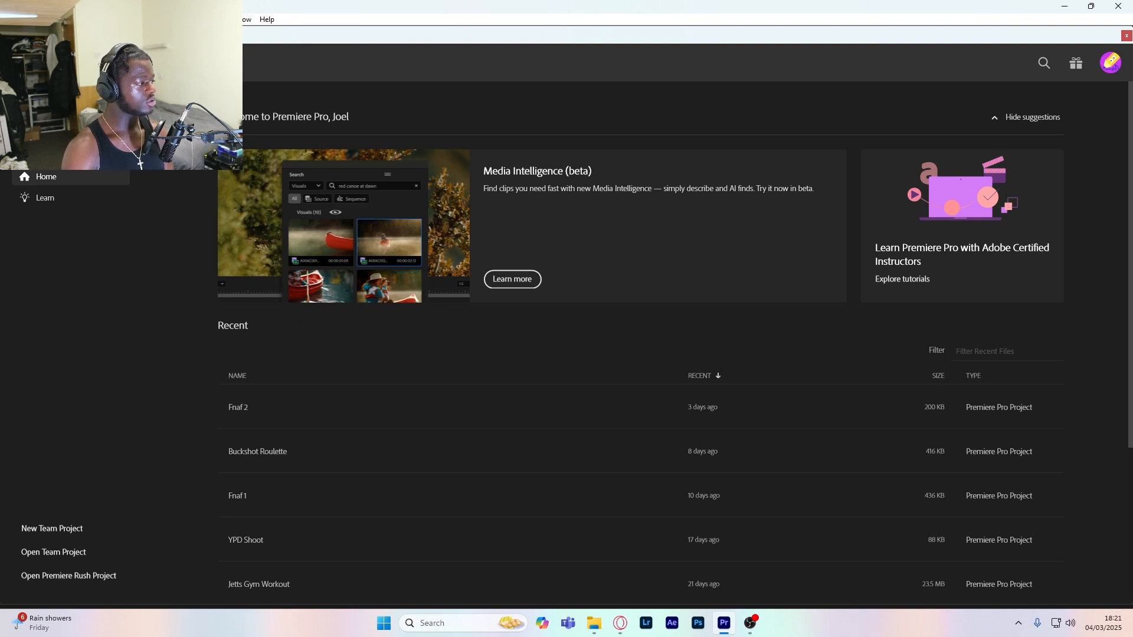
- Create a new project in the default location, titled with the client's first name followed by "Vita Gym Video"
{"action": "key", "text": "ctrl+alt+n"}
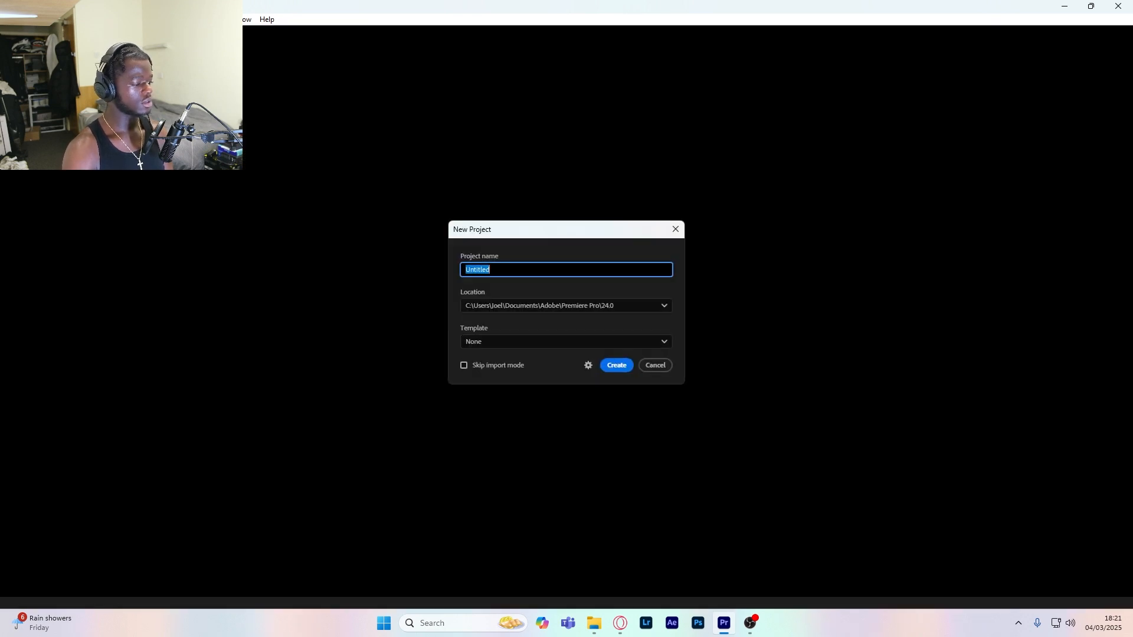
{"action": "key", "text": "BackSpace"}
{"action": "type", "text": "N"}
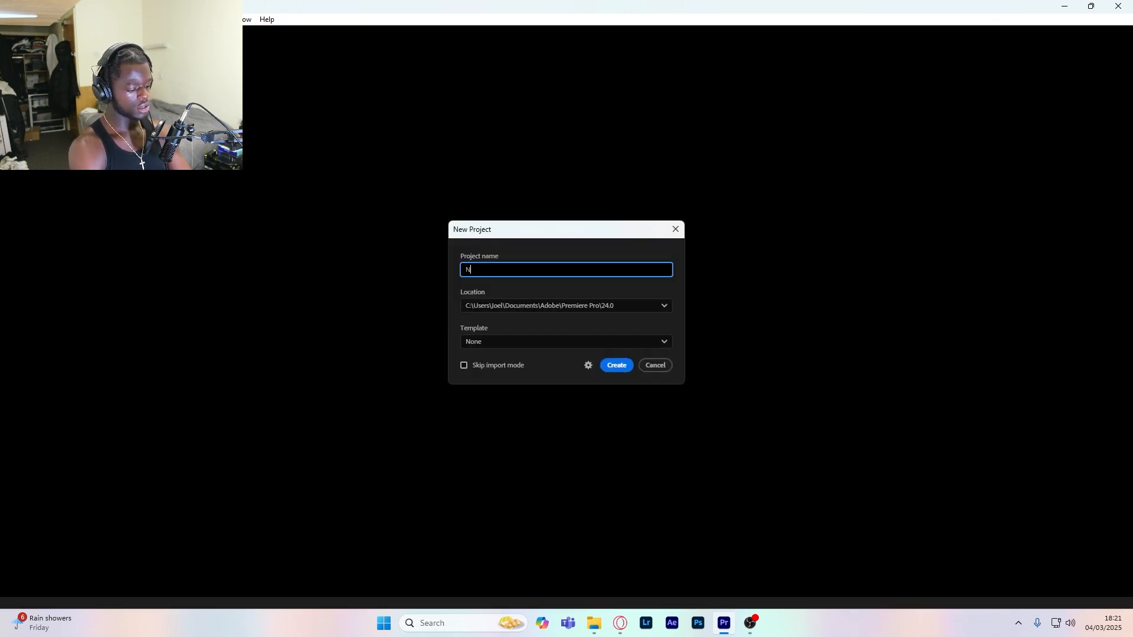
{"action": "type", "text": "athans Vi"}
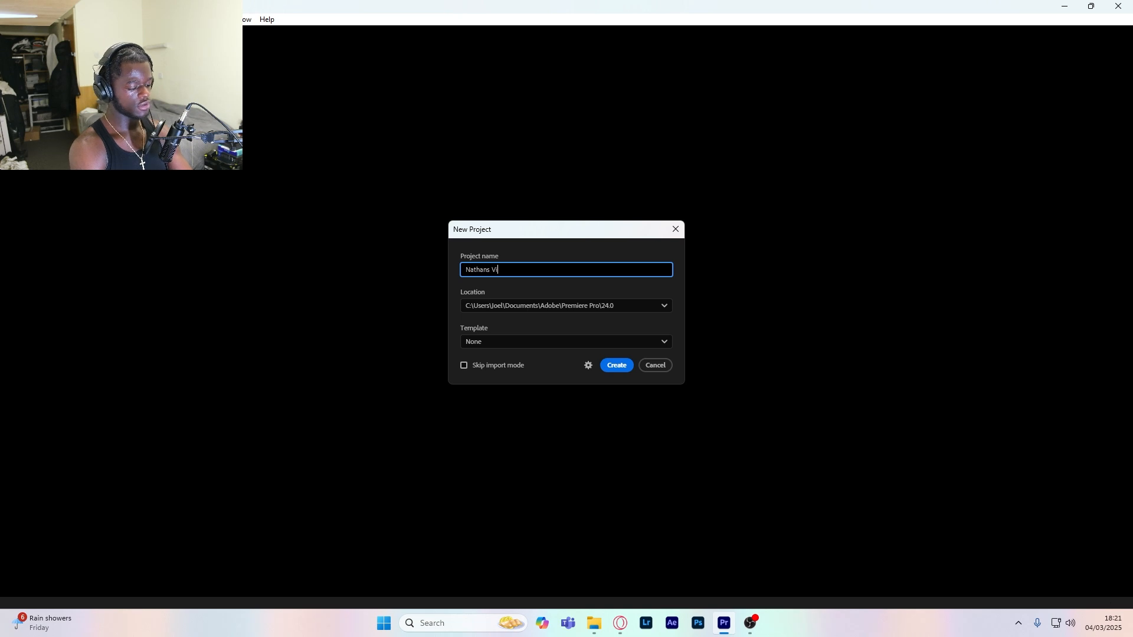
{"action": "type", "text": "ta Gym "}
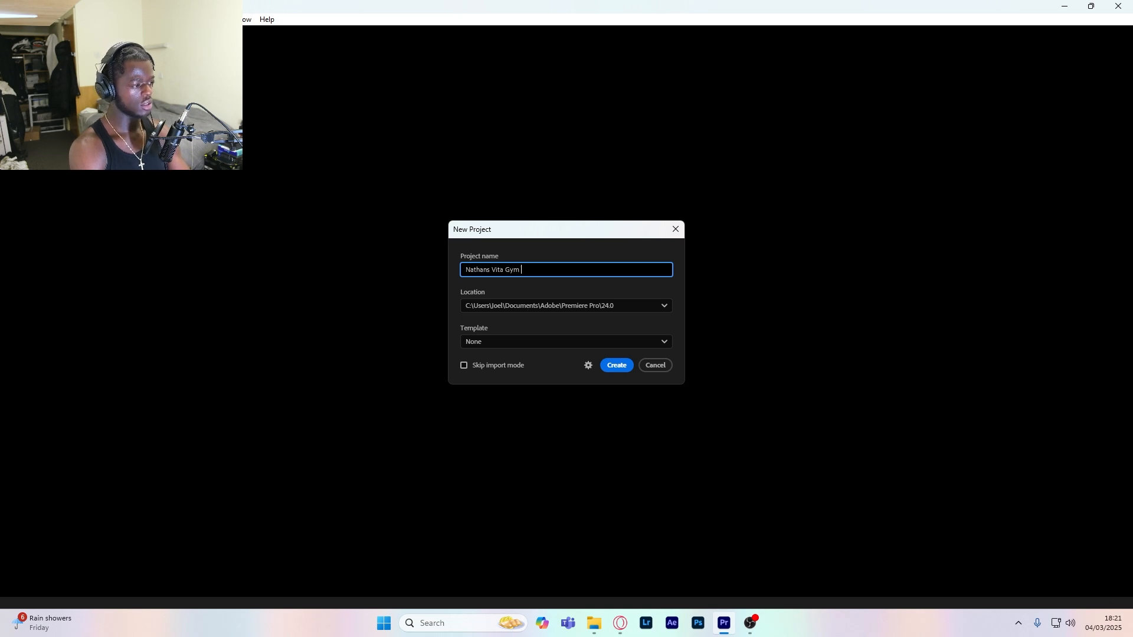
{"action": "type", "text": "Video"}
{"action": "key", "text": "Return"}
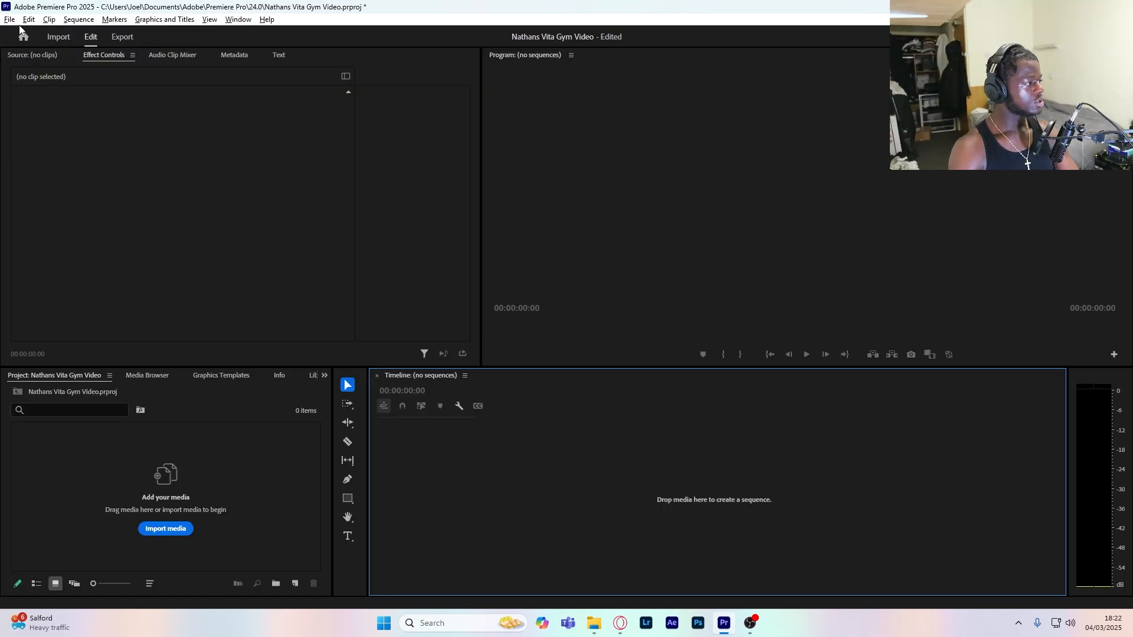
- Start a new sequence based on the HD 1080p 23.976 fps preset
{"action": "left_click", "coordinate": [10, 21]}
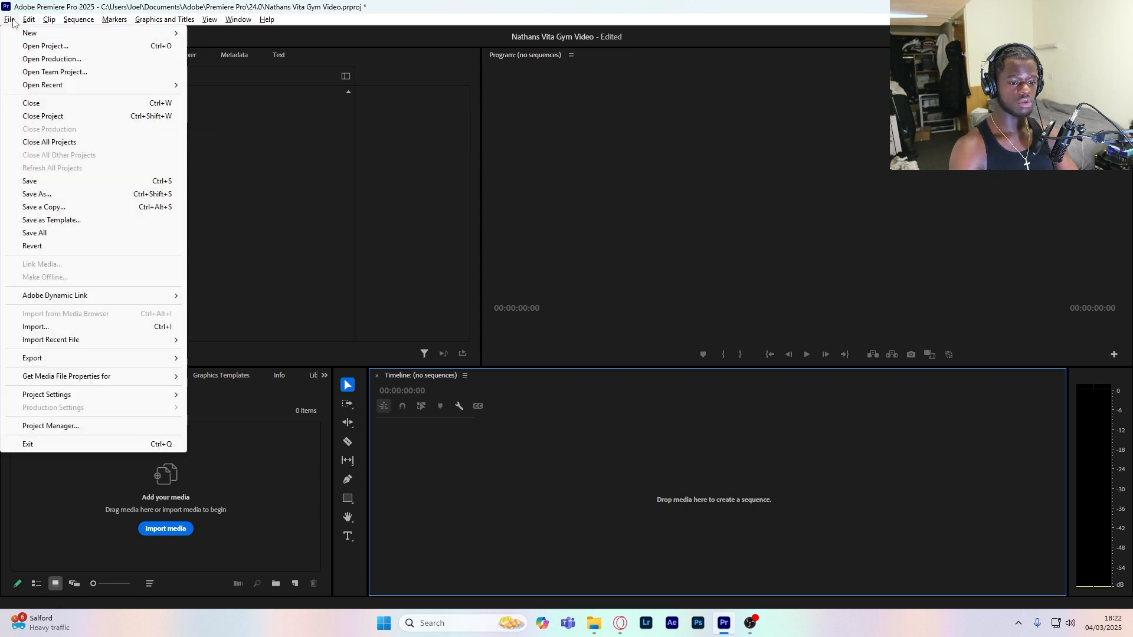
{"action": "mouse_move", "coordinate": [88, 33]}
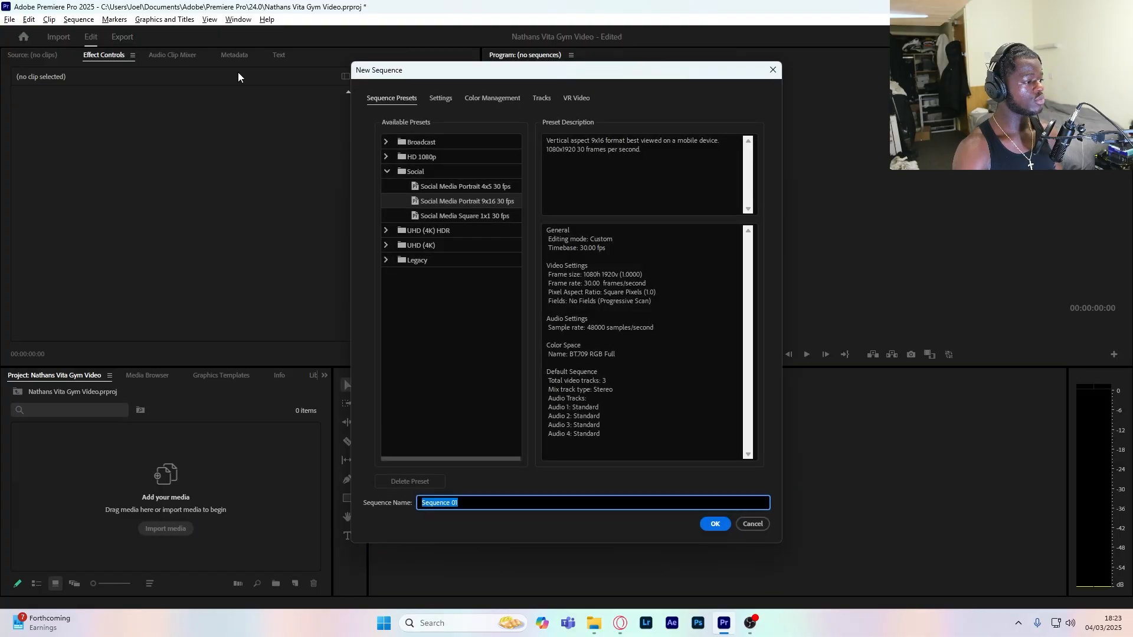
{"action": "left_click", "coordinate": [388, 172]}
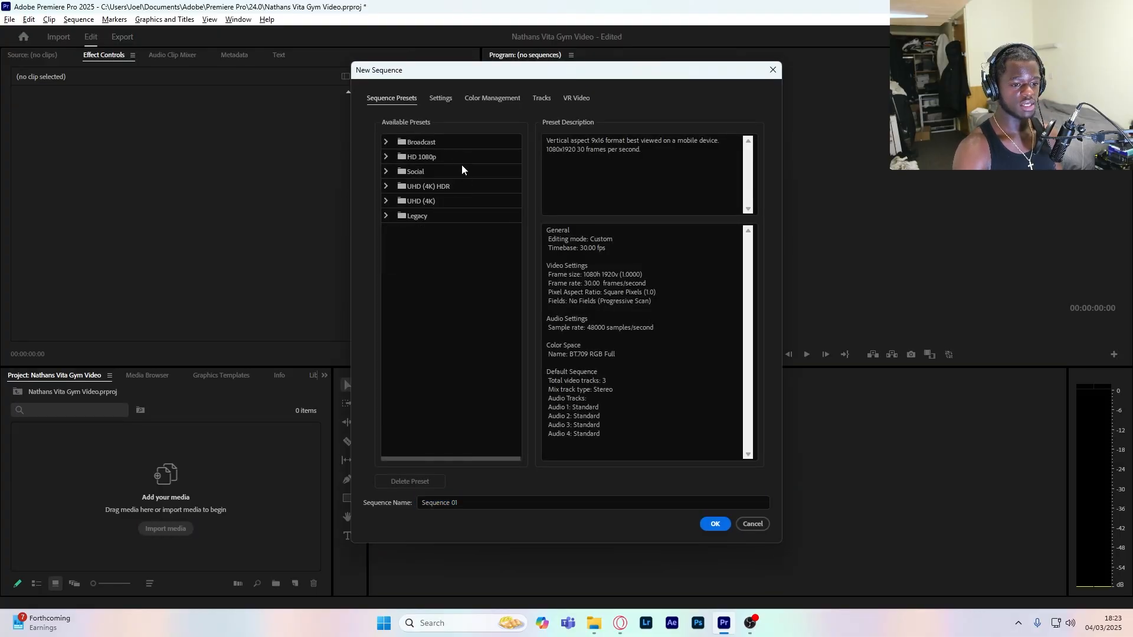
{"action": "left_click", "coordinate": [387, 157]}
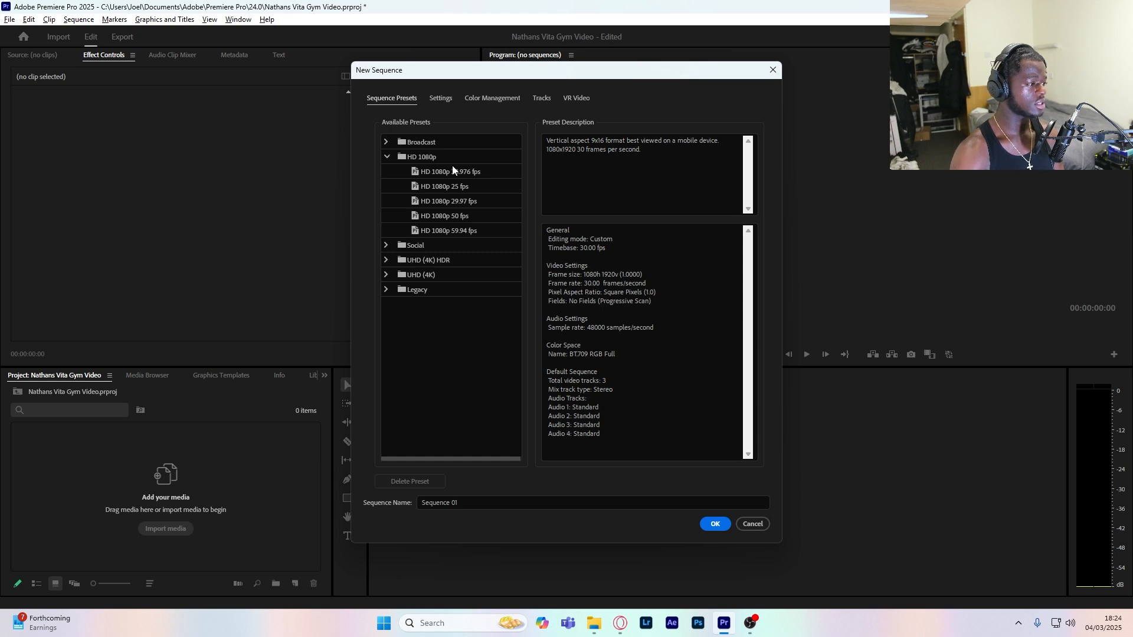
{"action": "left_click", "coordinate": [447, 173]}
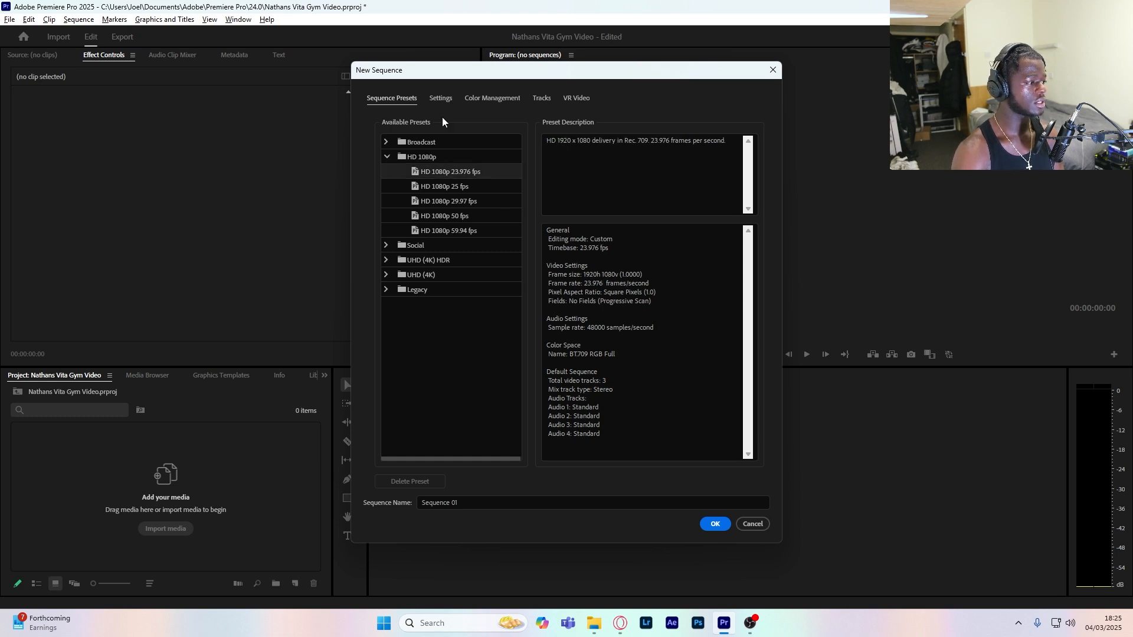
- Enable Maximum Render Quality and Maximum Bit Depth for the sequence's video previews and set the preview codec to H.264
{"action": "left_click", "coordinate": [442, 99]}
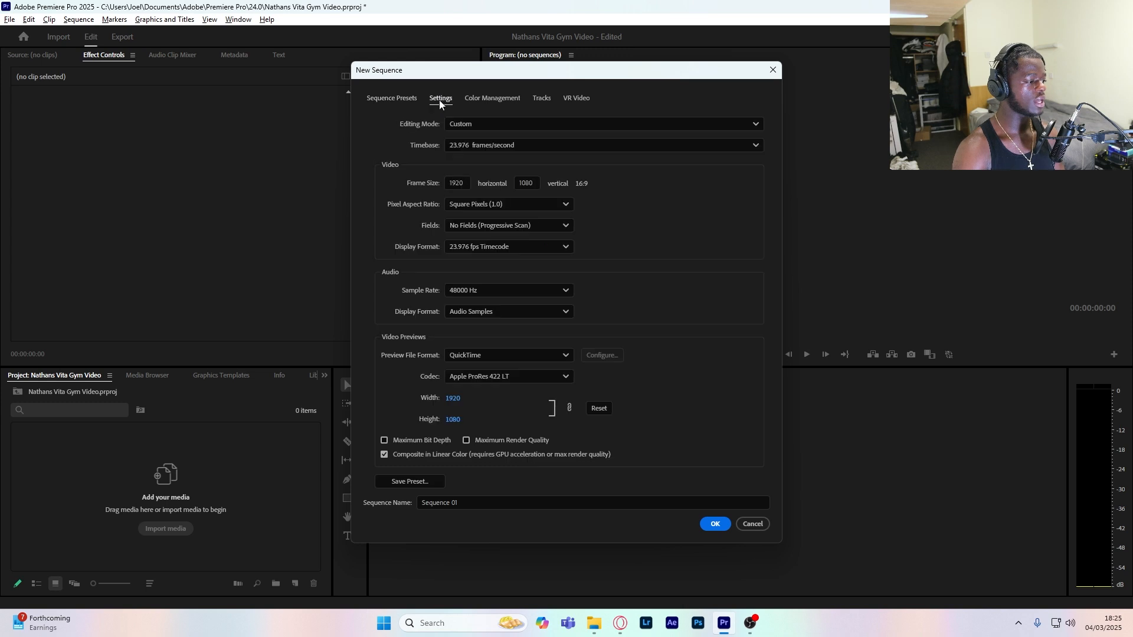
{"action": "left_click", "coordinate": [466, 441]}
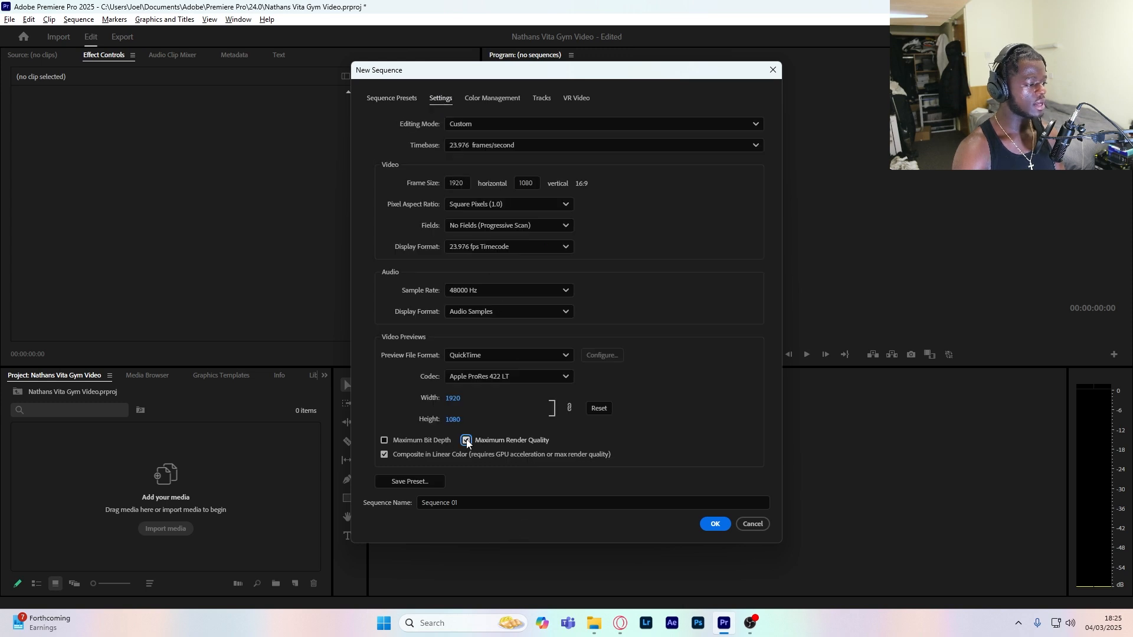
{"action": "left_click", "coordinate": [387, 442]}
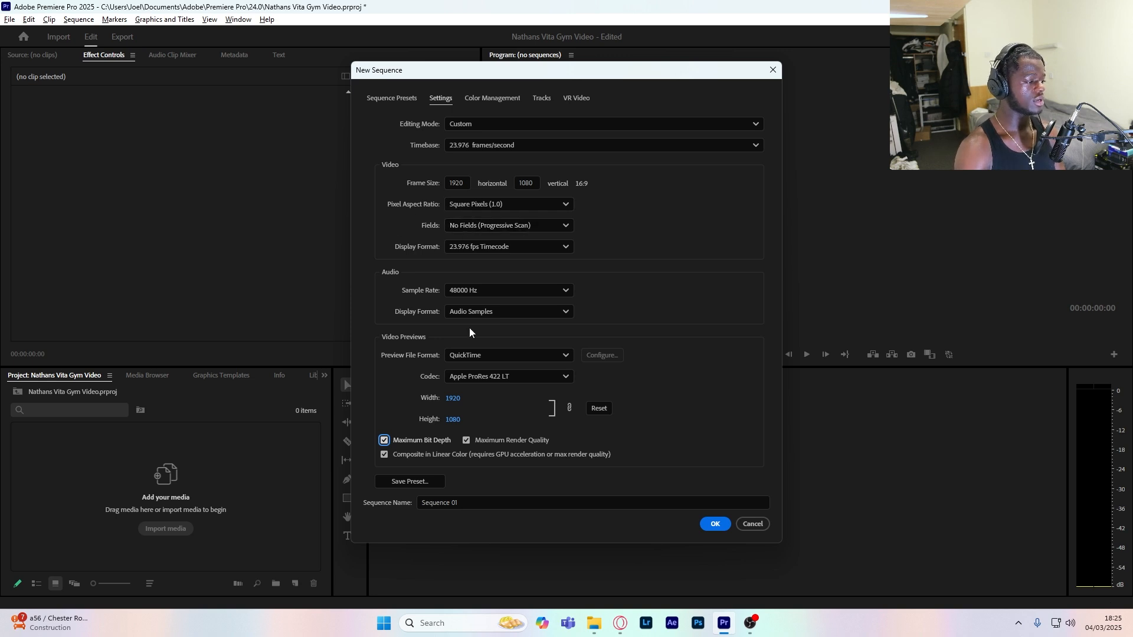
{"action": "left_click", "coordinate": [507, 378]}
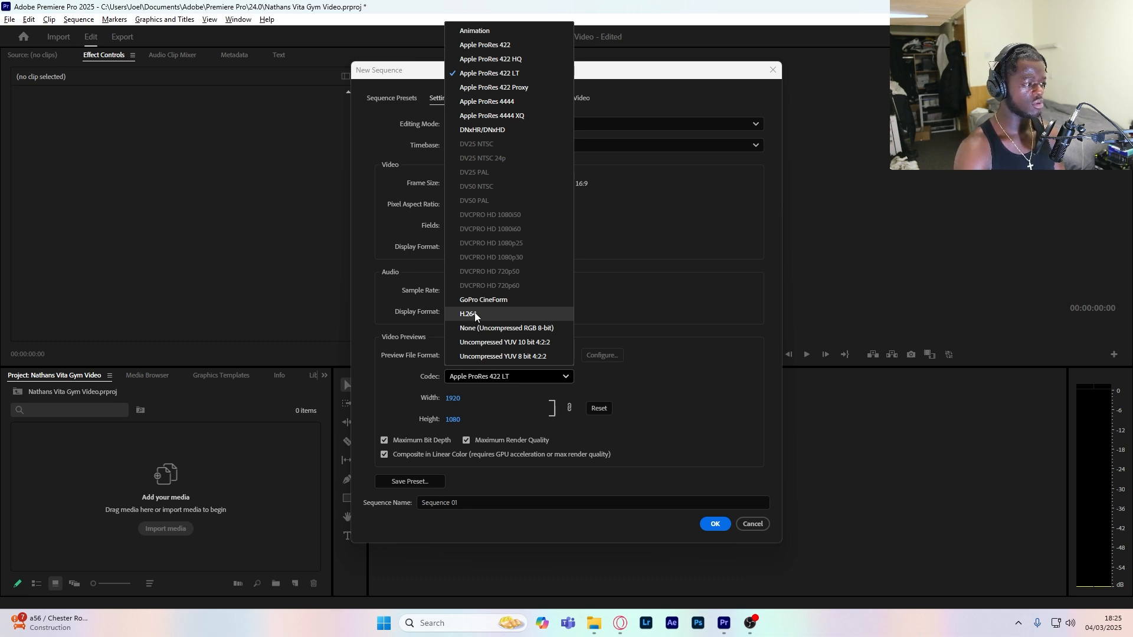
{"action": "left_click", "coordinate": [475, 314]}
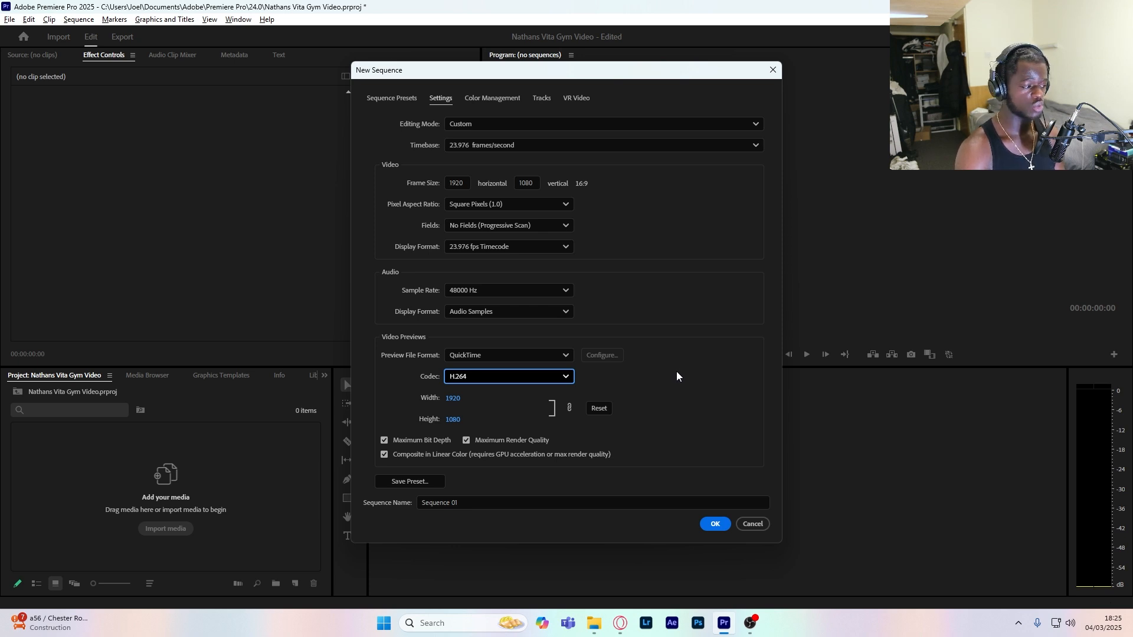
- Set the new sequence to 6 video tracks, add audio tracks up to Audio 6, and create the sequence
{"action": "left_click", "coordinate": [538, 103]}
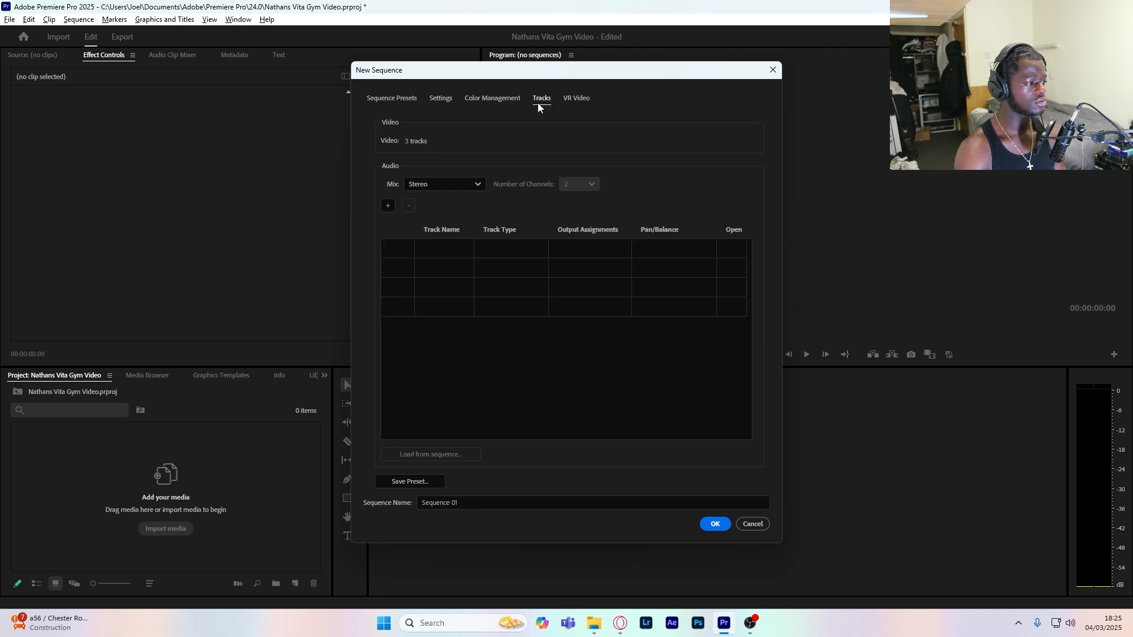
{"action": "left_click_drag", "start_coordinate": [404, 144], "coordinate": [409, 144]}
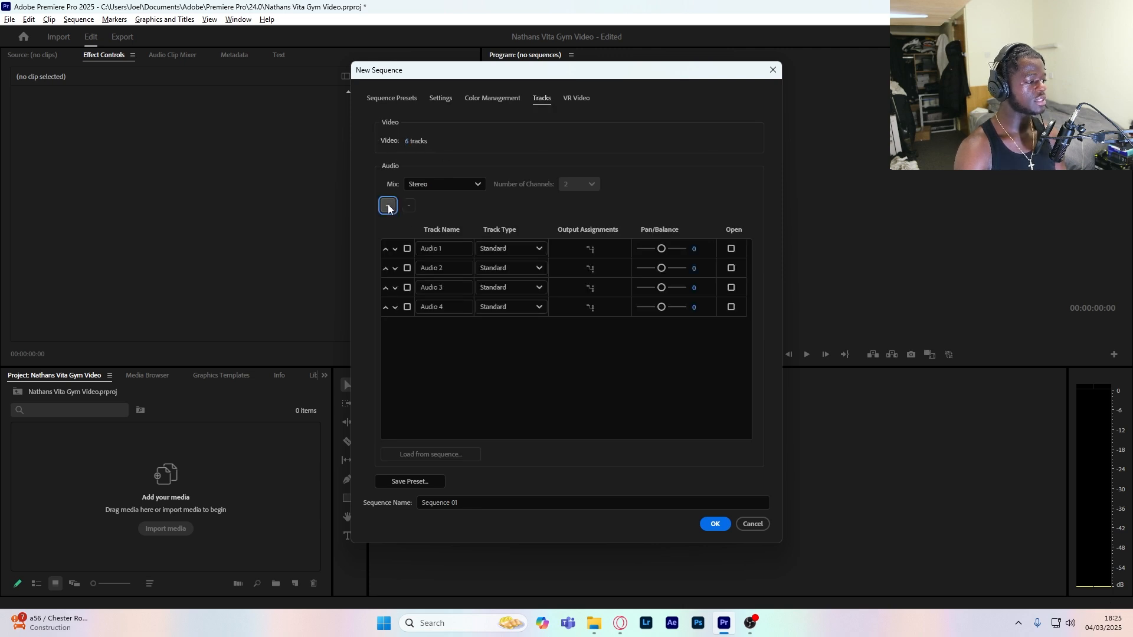
{"action": "left_click", "coordinate": [388, 206]}
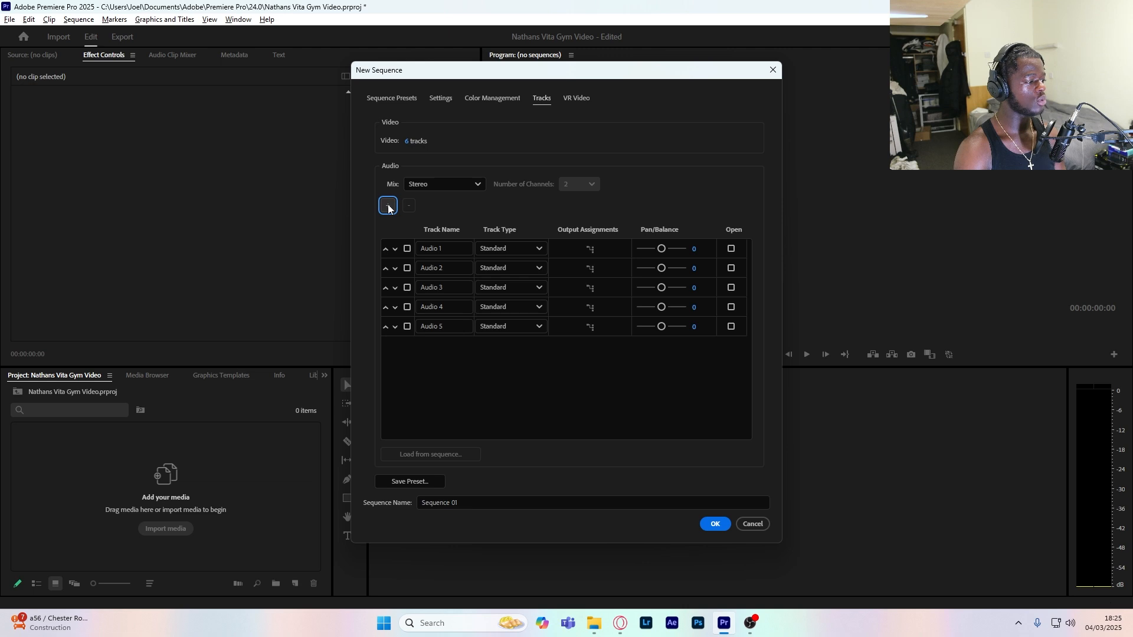
{"action": "left_click", "coordinate": [389, 206]}
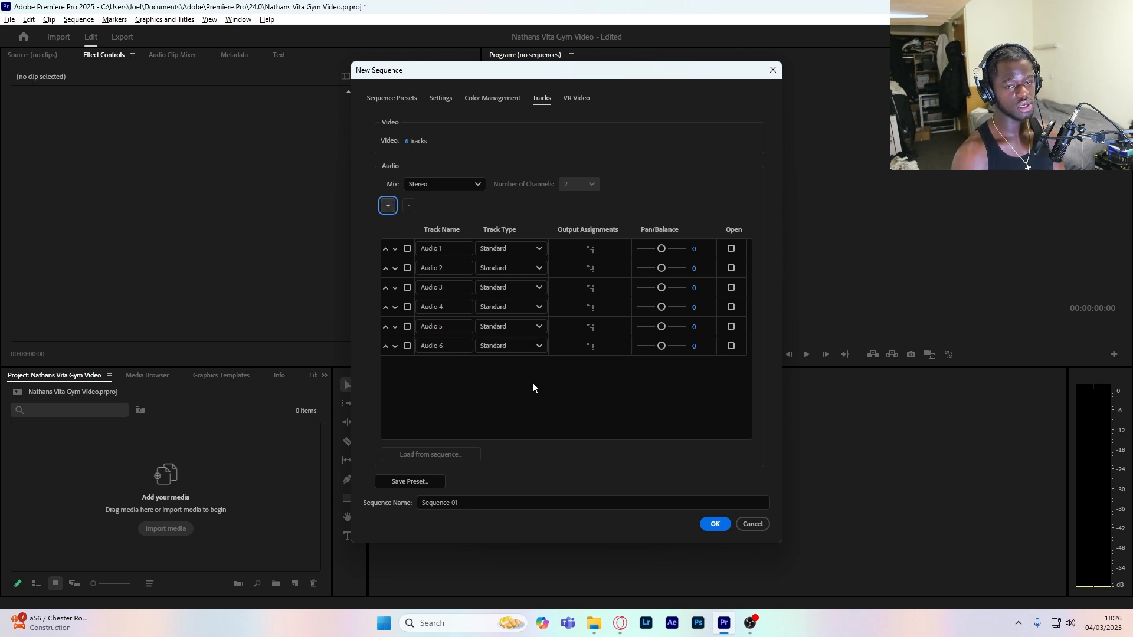
{"action": "left_click", "coordinate": [713, 524]}
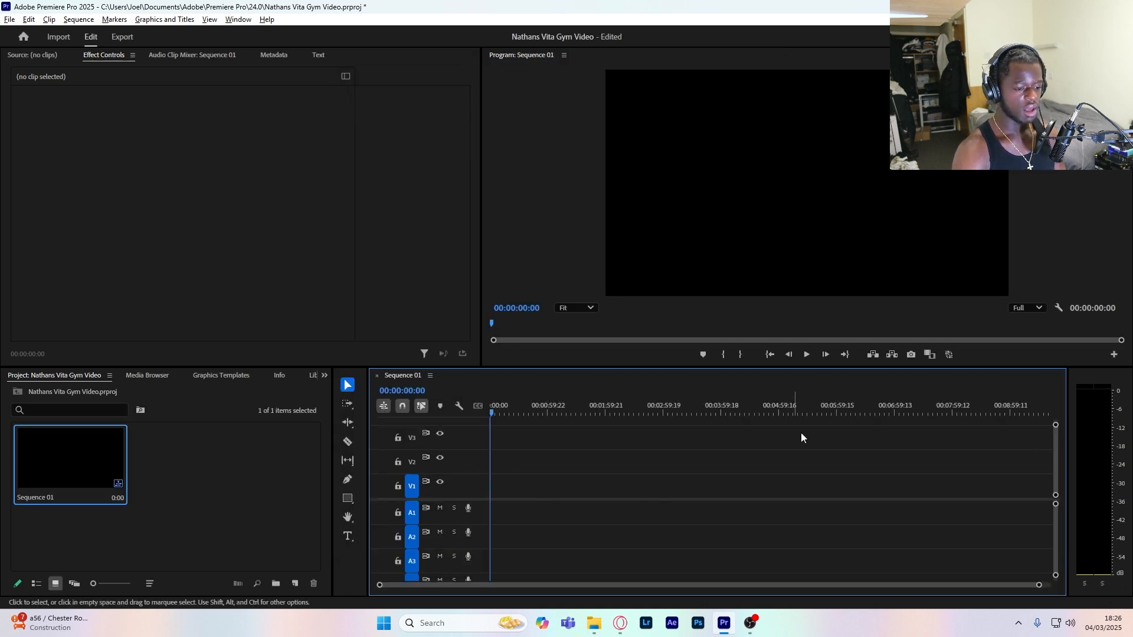
- Reduce the track heights so all six video and audio tracks fit in the timeline, and turn on targeting for V2 to V6
{"action": "left_click_drag", "start_coordinate": [1055, 424], "coordinate": [1053, 387]}
{"action": "left_click_drag", "start_coordinate": [1055, 575], "coordinate": [1058, 613]}
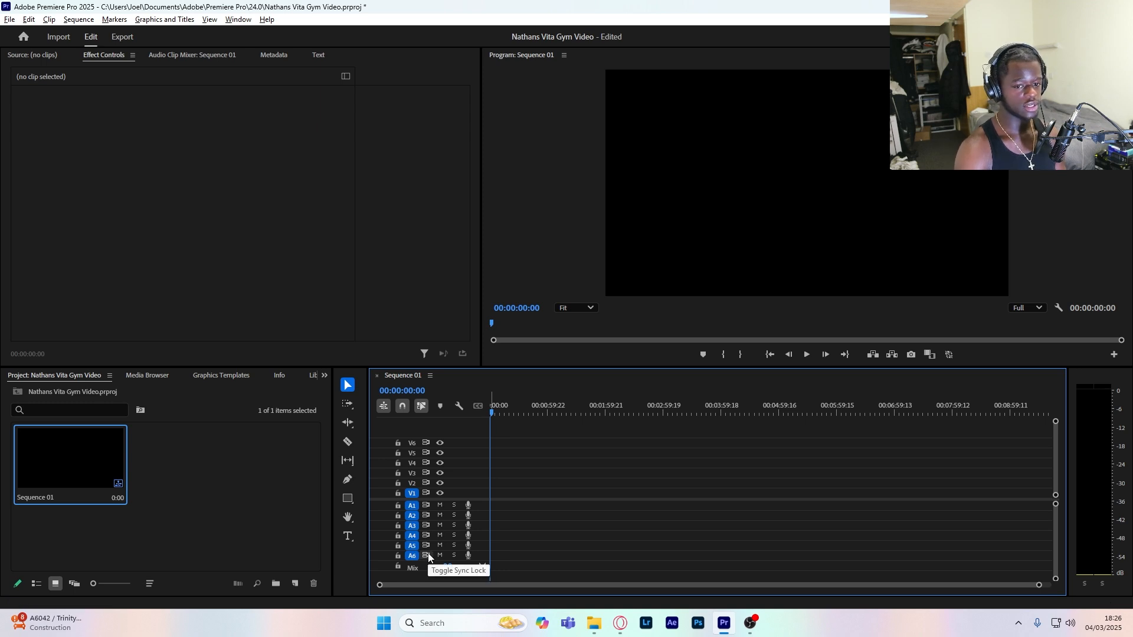
{"action": "left_click", "coordinate": [412, 483]}
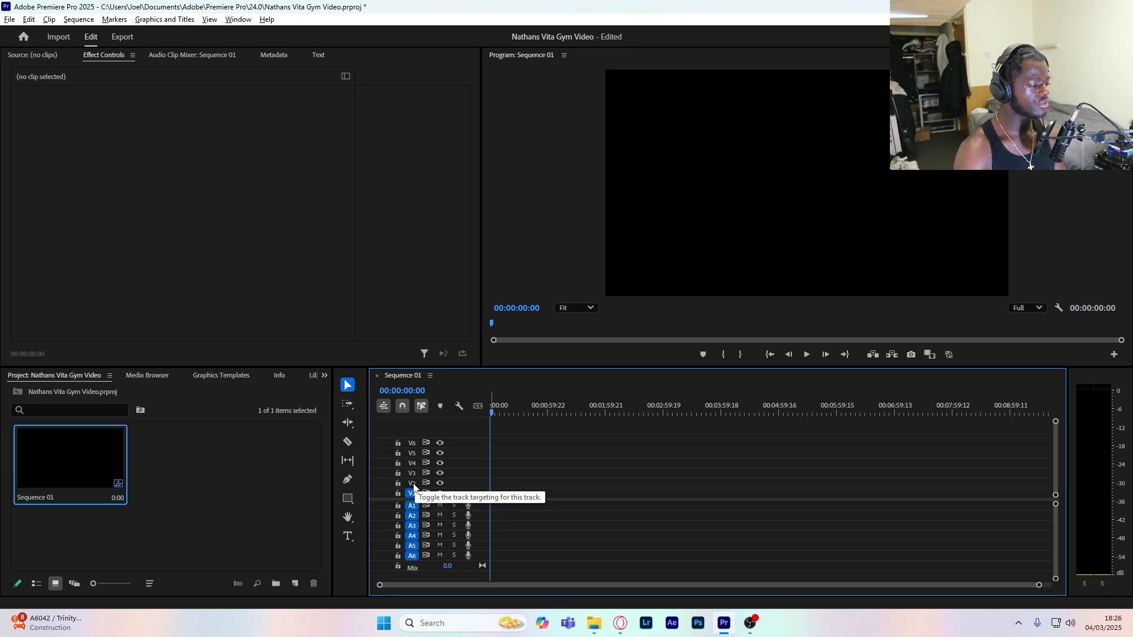
{"action": "left_click", "coordinate": [412, 474]}
{"action": "left_click", "coordinate": [413, 464]}
{"action": "left_click", "coordinate": [412, 453]}
{"action": "left_click", "coordinate": [412, 444]}
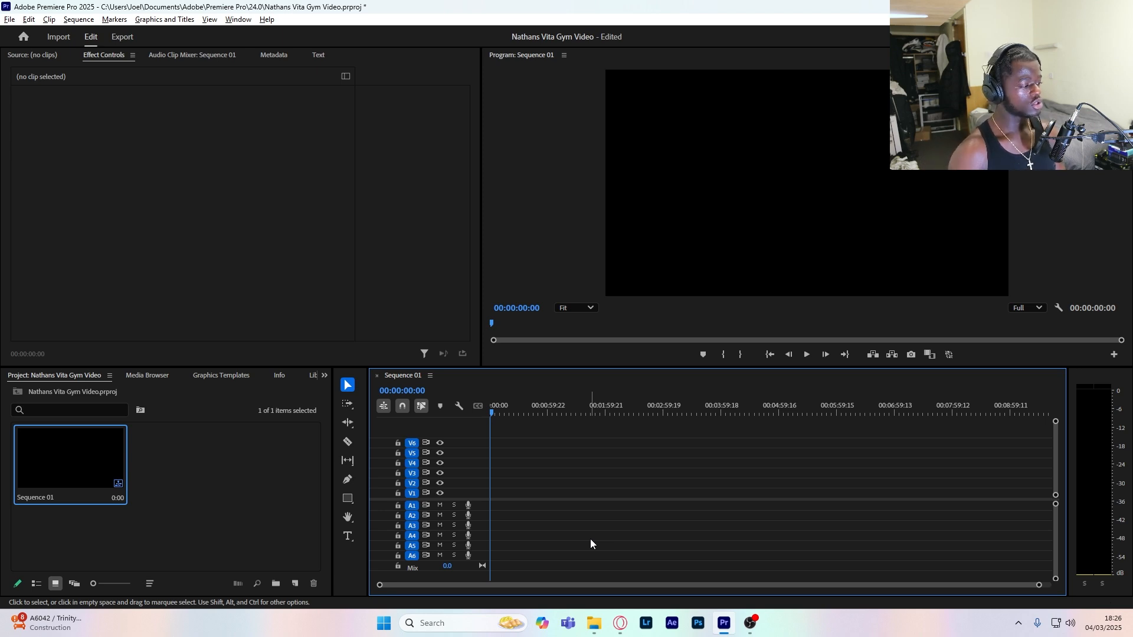
- Import C0485.MP4, C0486.MP4 and C0488.MP4 from the Vita Gym Video folder on drive D into the project
{"action": "left_click", "coordinate": [593, 623]}
{"action": "left_click_drag", "start_coordinate": [526, 296], "coordinate": [662, 229]}
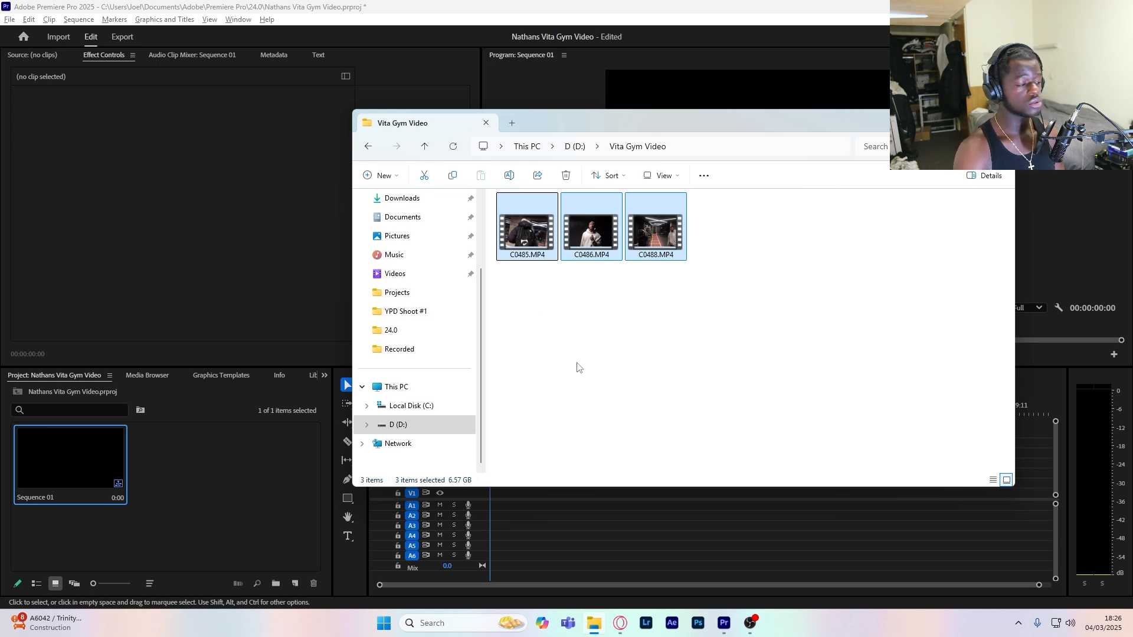
{"action": "left_click_drag", "start_coordinate": [527, 230], "coordinate": [171, 472]}
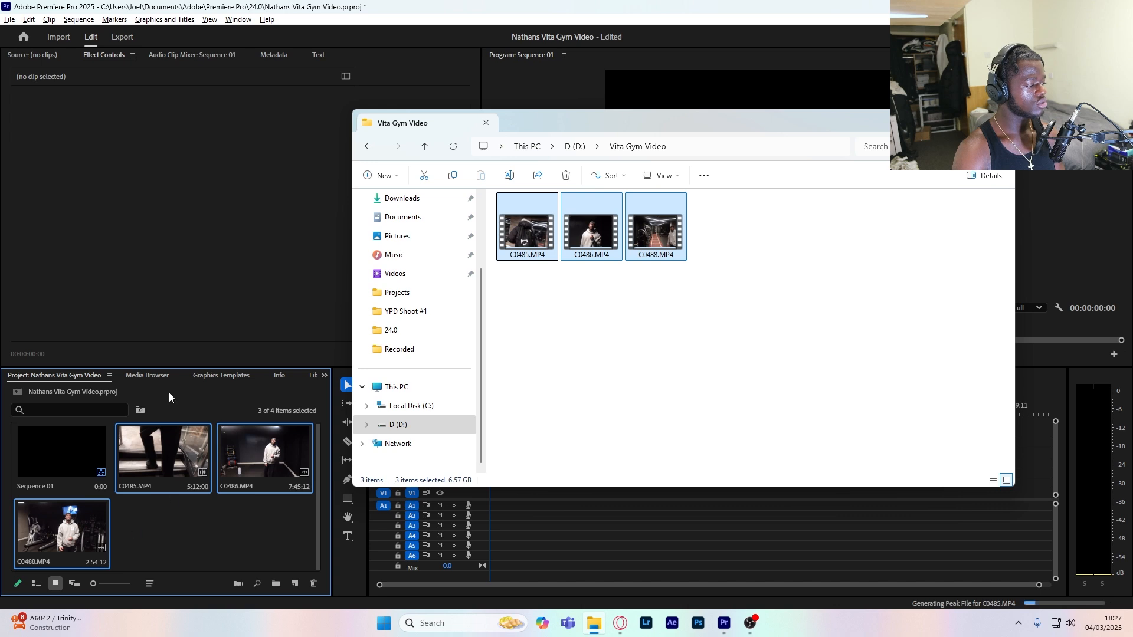
- Place the three imported clips at the start of the sequence on V1 and A1, keeping the existing sequence settings
{"action": "left_click", "coordinate": [165, 461]}
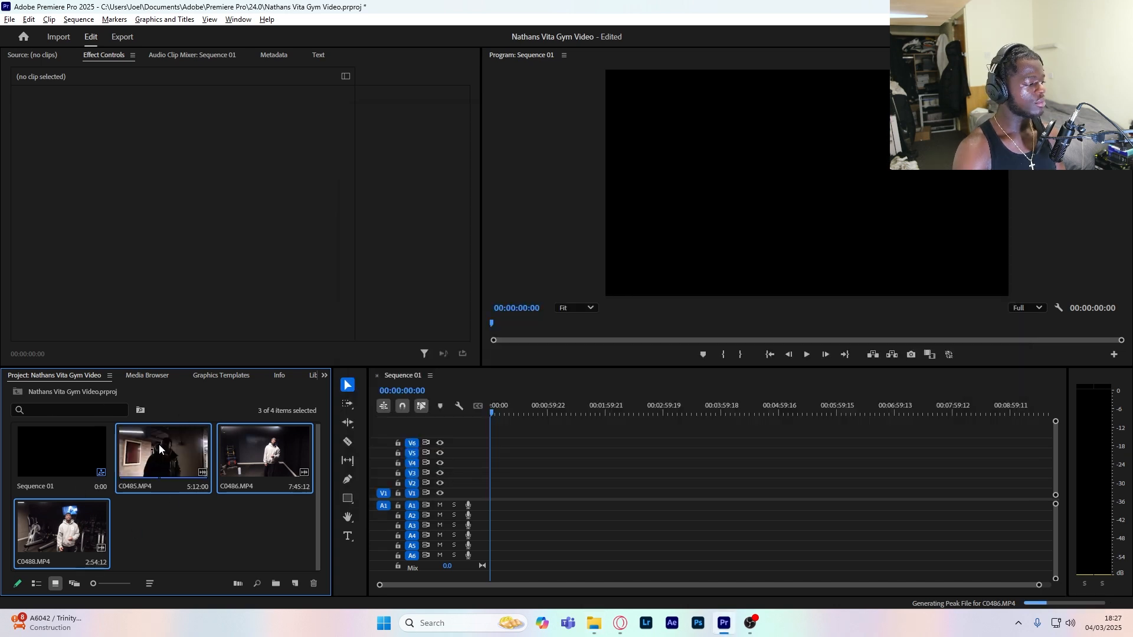
{"action": "left_click_drag", "start_coordinate": [166, 460], "coordinate": [497, 505]}
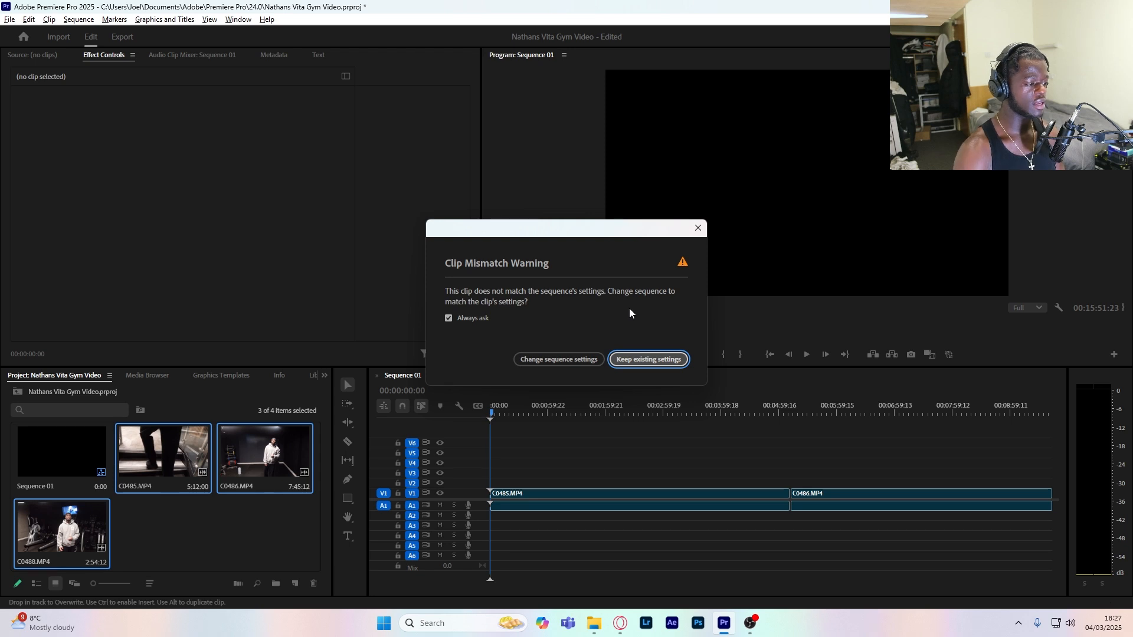
{"action": "left_click", "coordinate": [659, 360]}
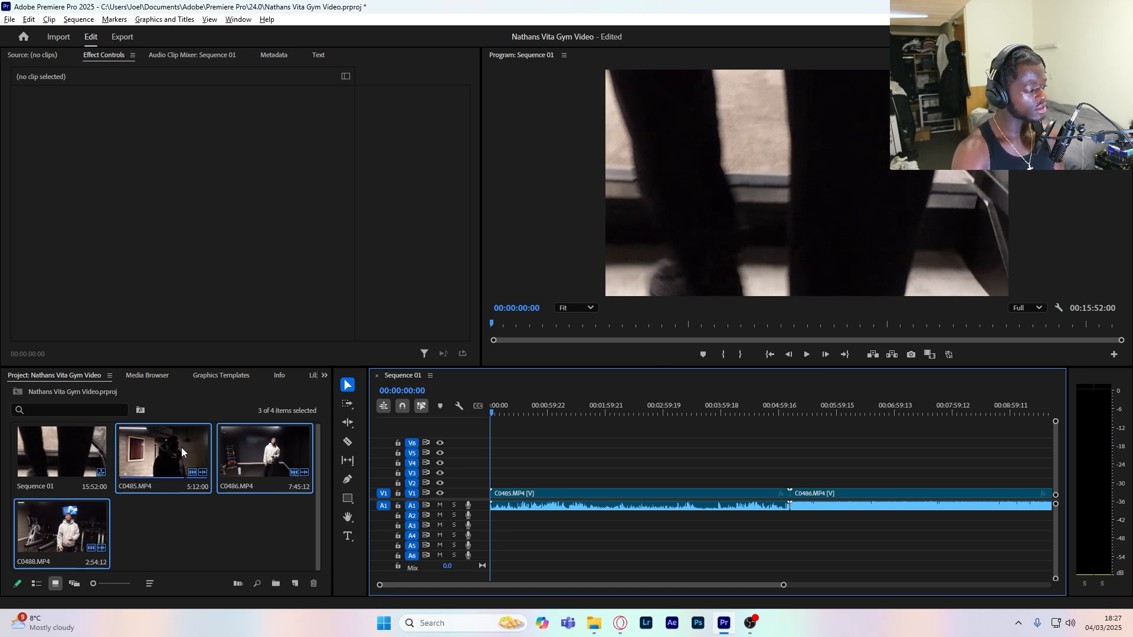
- Set the scale of clip C0485.MP4 in the timeline to 50 so its footage fits the sequence frame
{"action": "left_click", "coordinate": [659, 493]}
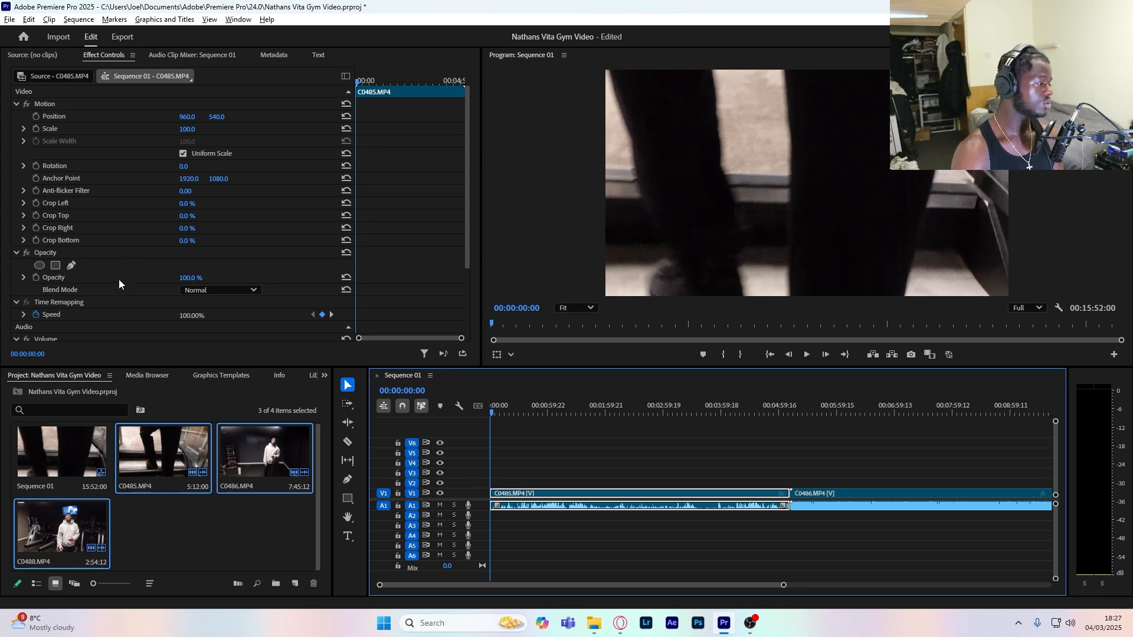
{"action": "scroll", "coordinate": [111, 283], "scroll_direction": "down", "scroll_amount": 3}
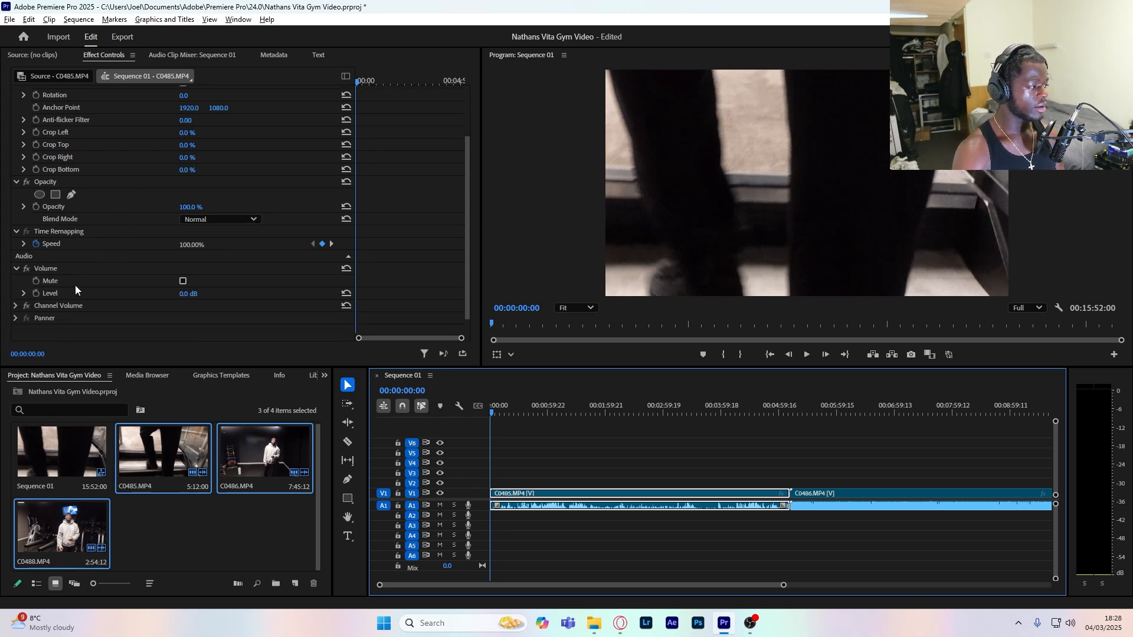
{"action": "scroll", "coordinate": [76, 285], "scroll_direction": "up", "scroll_amount": 3}
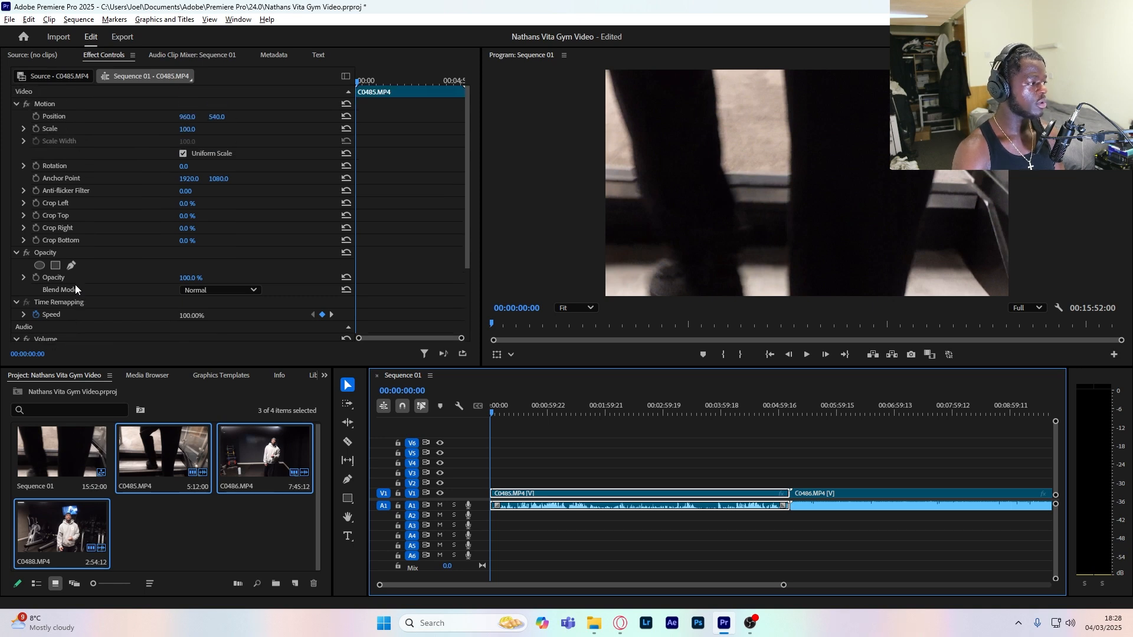
{"action": "left_click", "coordinate": [188, 129]}
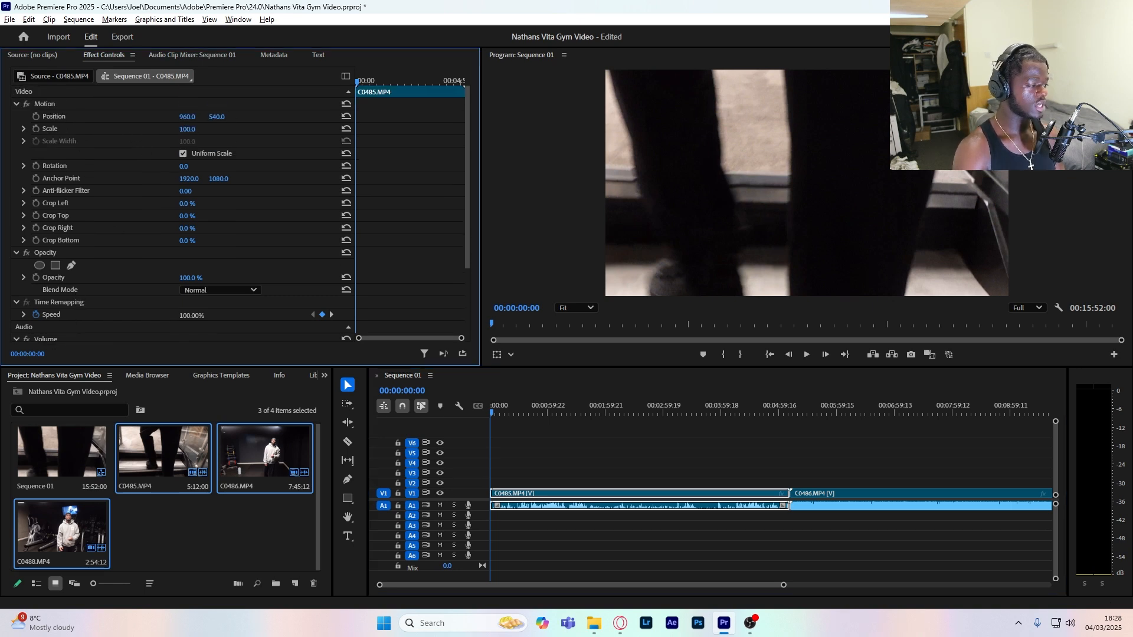
{"action": "left_click_drag", "start_coordinate": [188, 129], "coordinate": [189, 129]}
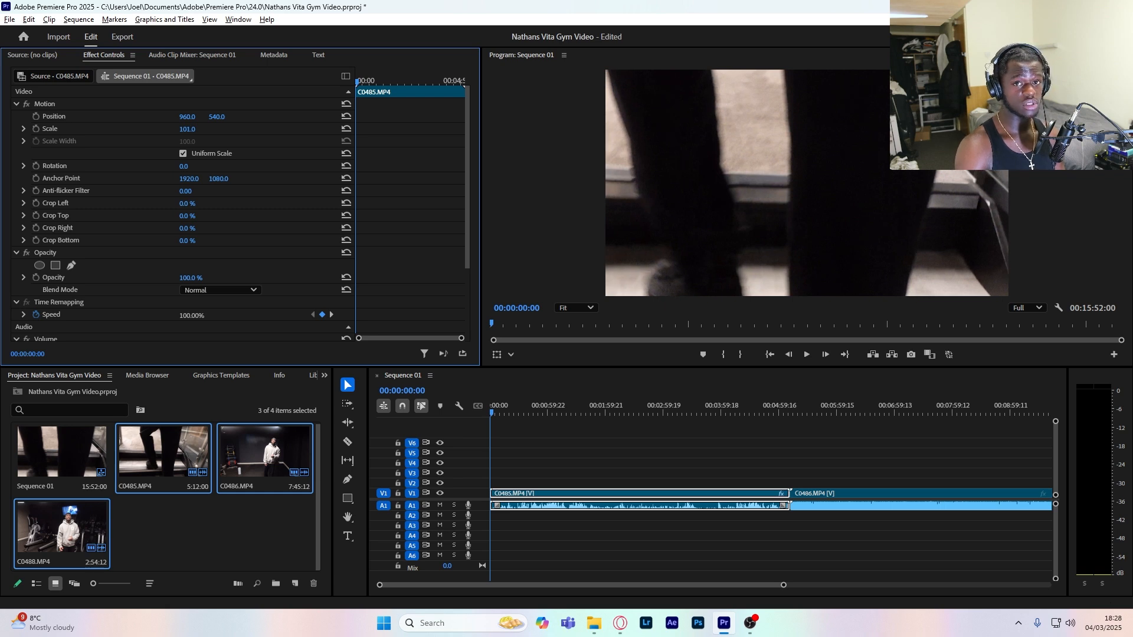
{"action": "left_click_drag", "start_coordinate": [189, 130], "coordinate": [160, 130]}
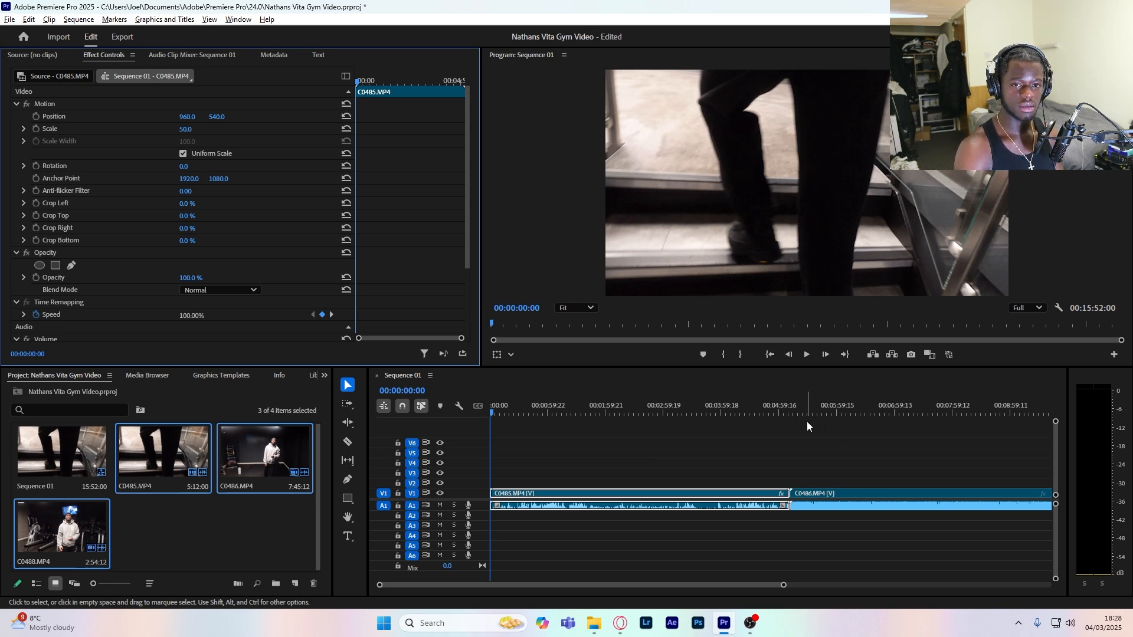
{"action": "left_click_drag", "start_coordinate": [783, 584], "coordinate": [823, 585]}
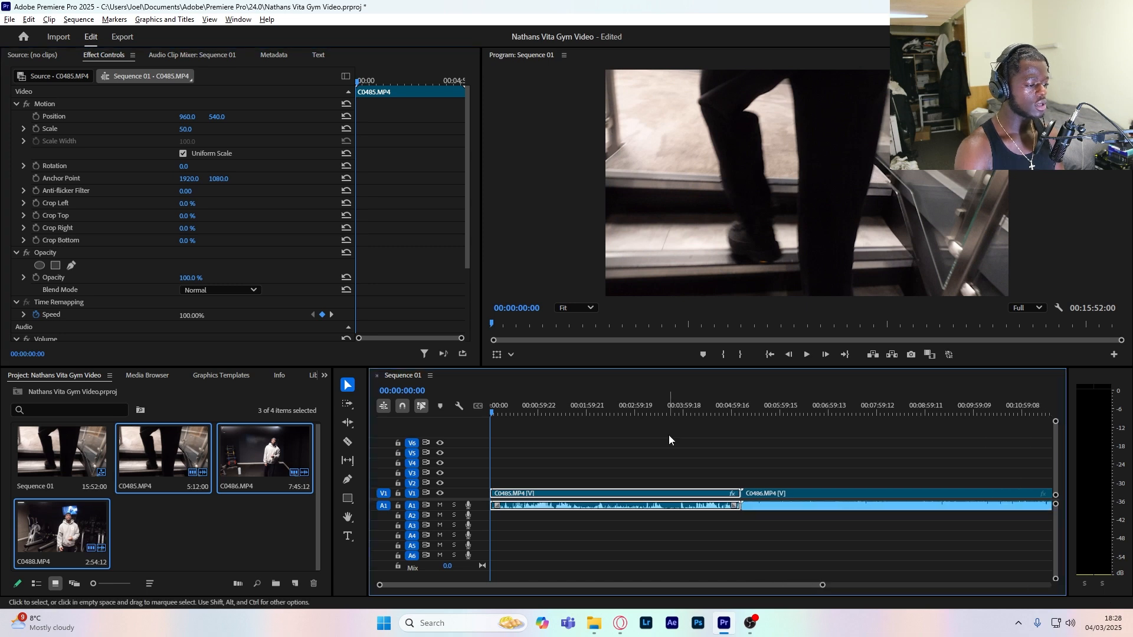
- Copy C0485.MP4 and paste its motion, opacity, time remapping and audio attributes onto C0486.MP4 and C0488.MP4, checking the frame fit in both clips
{"action": "right_click", "coordinate": [639, 496]}
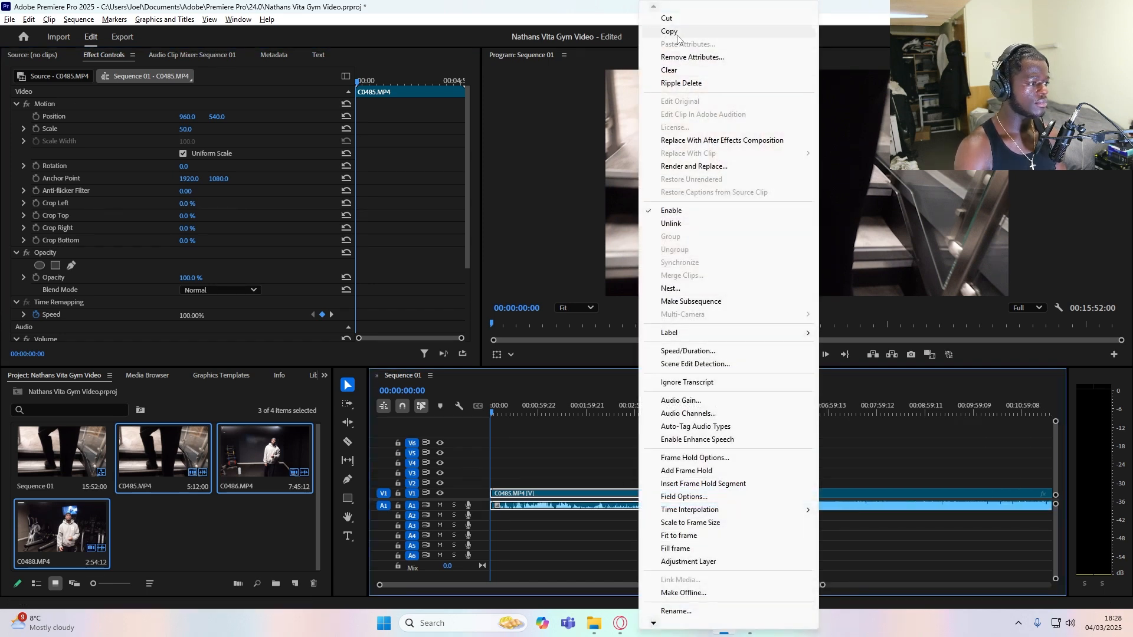
{"action": "left_click", "coordinate": [678, 36]}
{"action": "left_click_drag", "start_coordinate": [823, 584], "coordinate": [1051, 594]}
{"action": "left_click_drag", "start_coordinate": [701, 459], "coordinate": [829, 522]}
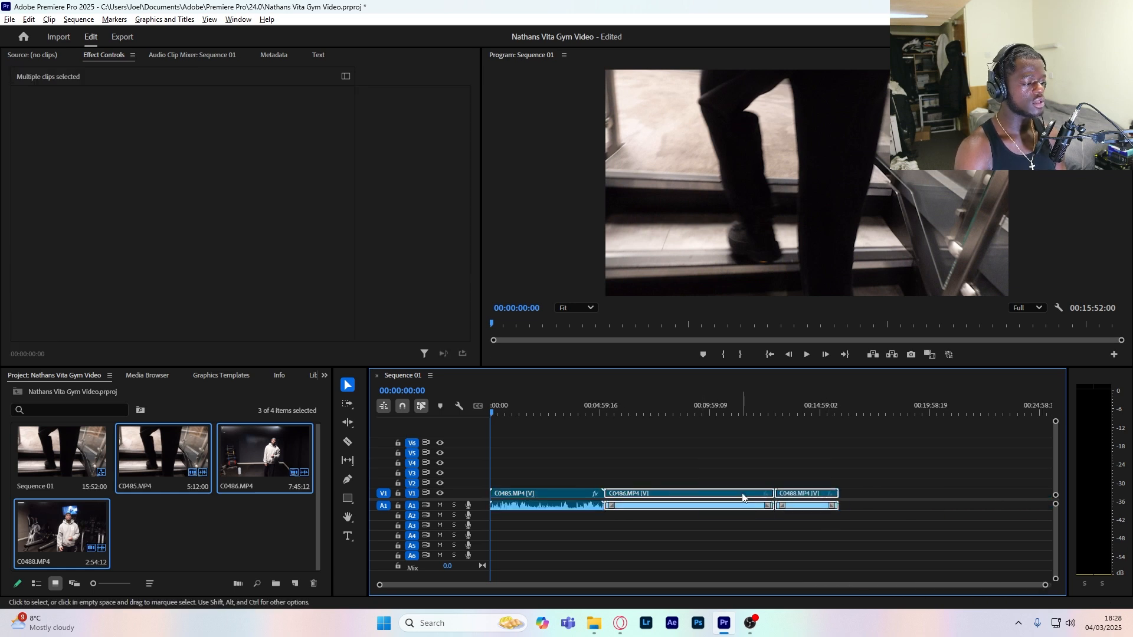
{"action": "right_click", "coordinate": [744, 498]}
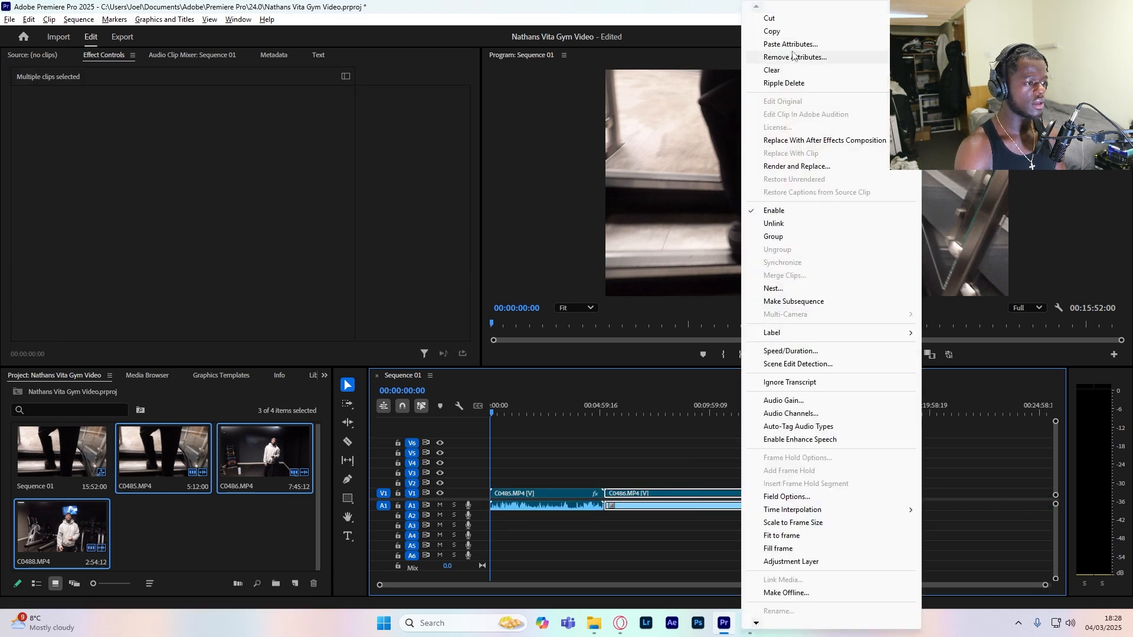
{"action": "left_click", "coordinate": [791, 45]}
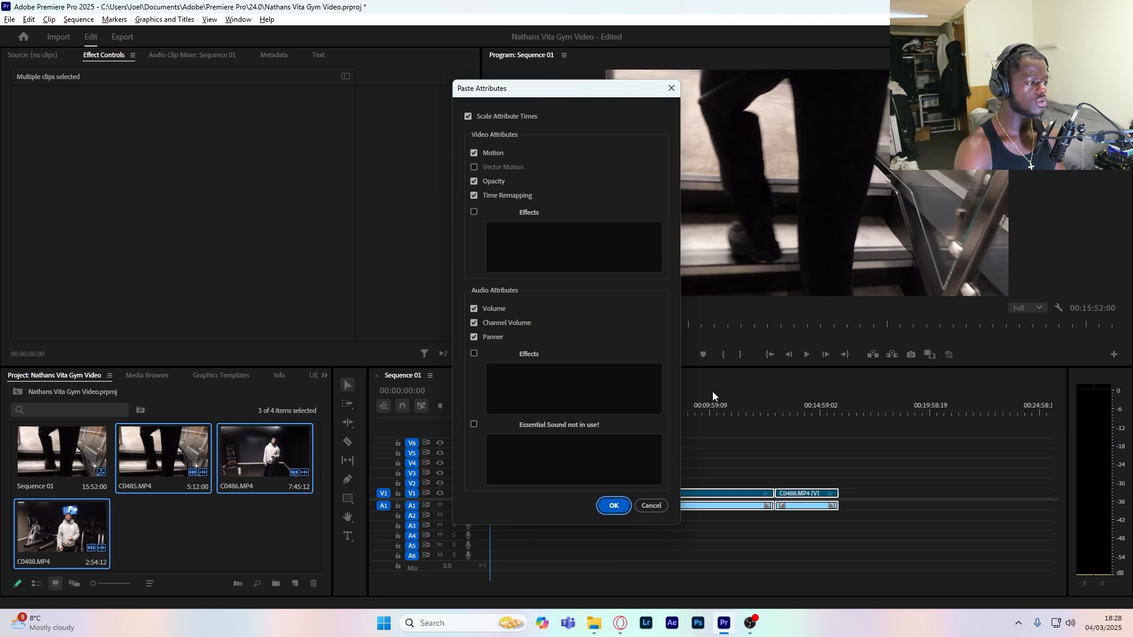
{"action": "left_click", "coordinate": [612, 508]}
{"action": "left_click_drag", "start_coordinate": [624, 413], "coordinate": [639, 415]}
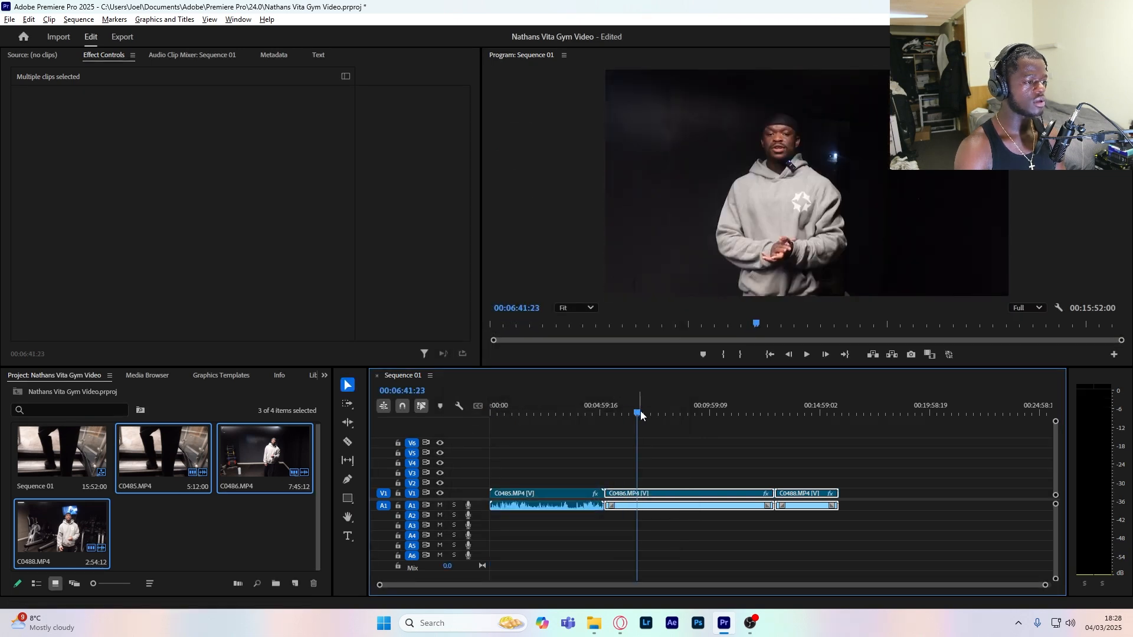
{"action": "left_click", "coordinate": [809, 406]}
- Try a scale of 48 on clip C0488.MP4 and return it to 50
{"action": "left_click", "coordinate": [795, 494]}
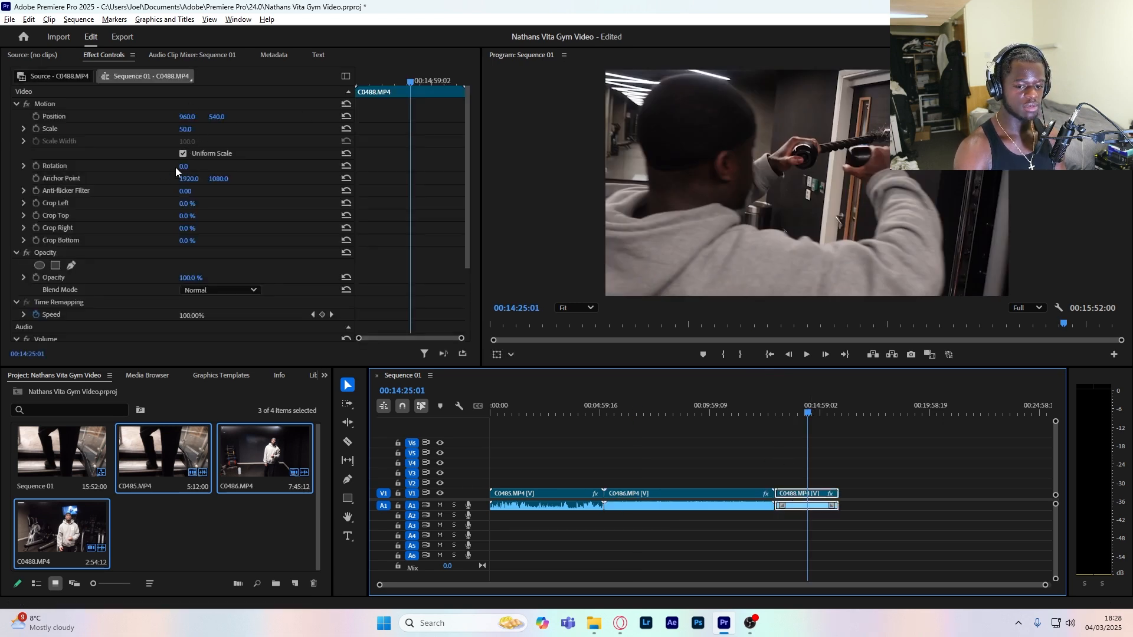
{"action": "left_click", "coordinate": [186, 129]}
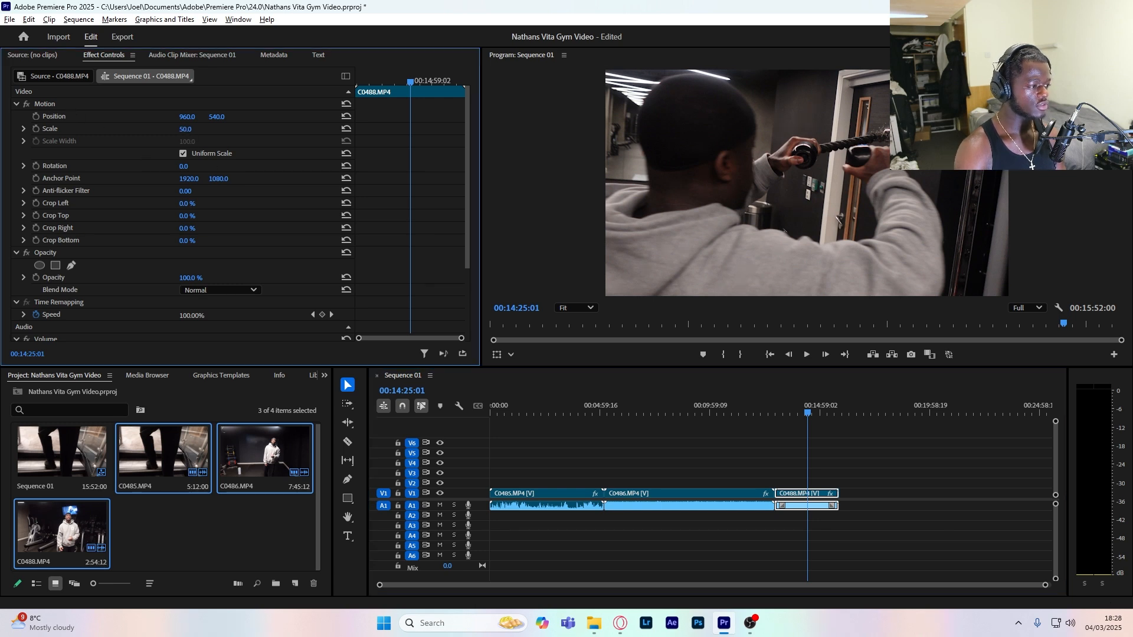
{"action": "left_click_drag", "start_coordinate": [187, 129], "coordinate": [184, 129]}
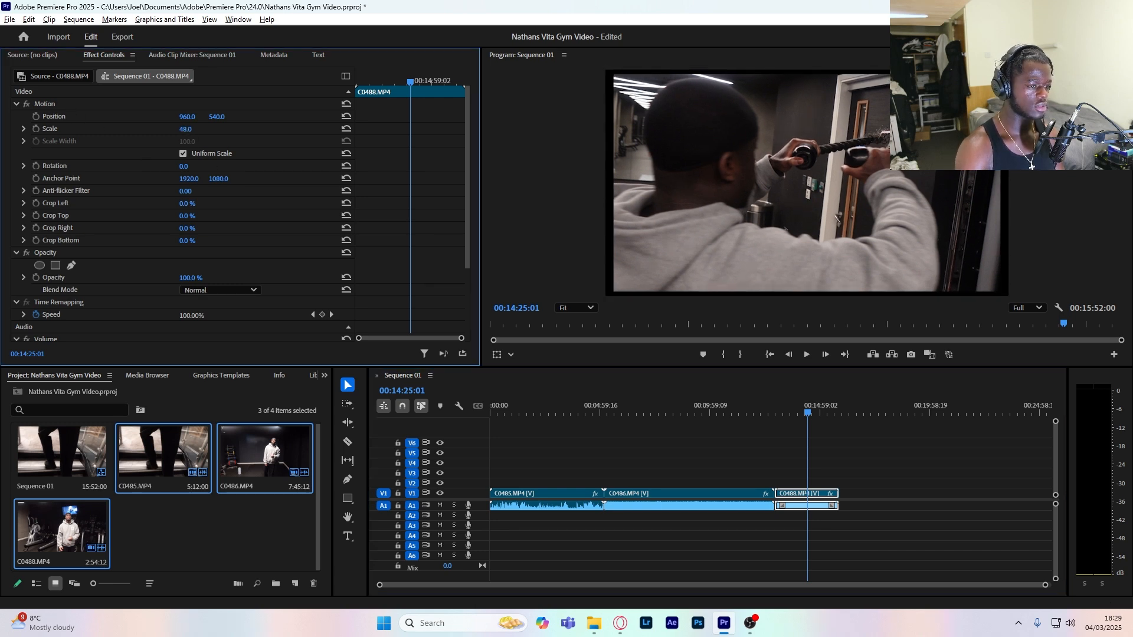
{"action": "left_click_drag", "start_coordinate": [184, 129], "coordinate": [196, 130]}
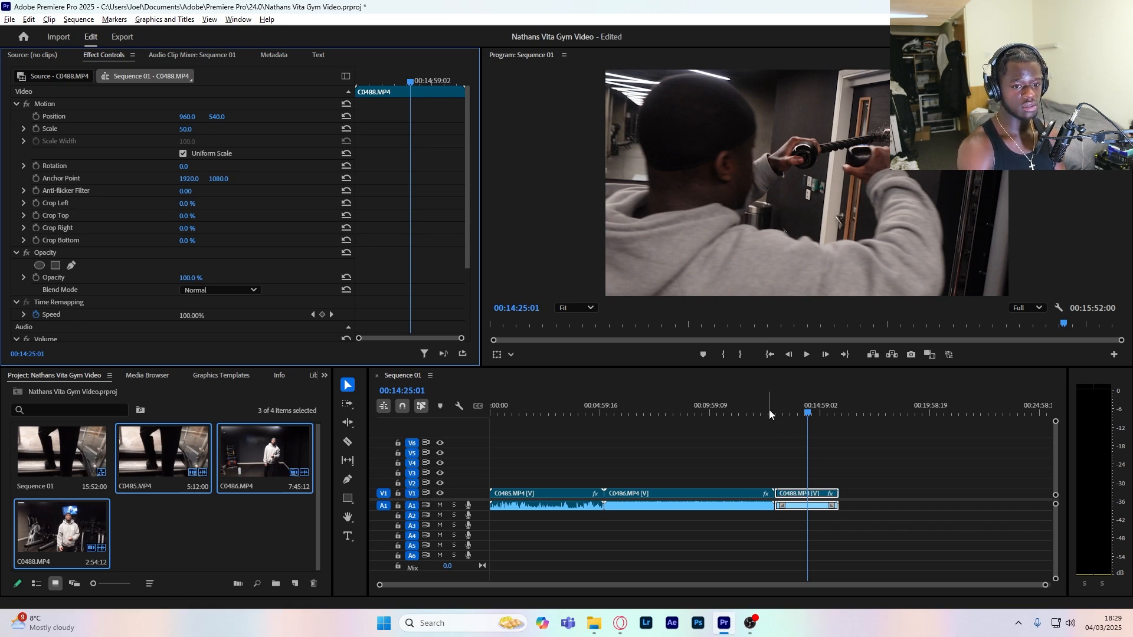
- Play the sequence from its start and return the playhead to the beginning
{"action": "key", "text": "Home"}
{"action": "key", "text": "space"}
{"action": "key", "text": "space"}
{"action": "key", "text": "Home"}
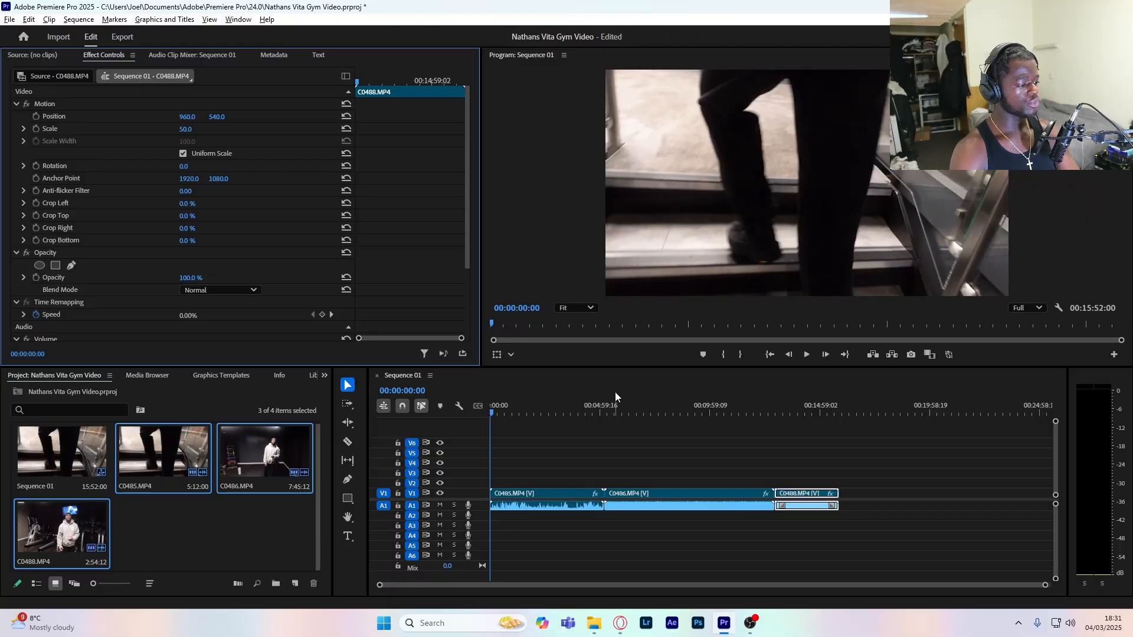
- Compare the timeline view that fits all three clips with the closer zoom level
{"action": "left_click", "coordinate": [574, 458]}
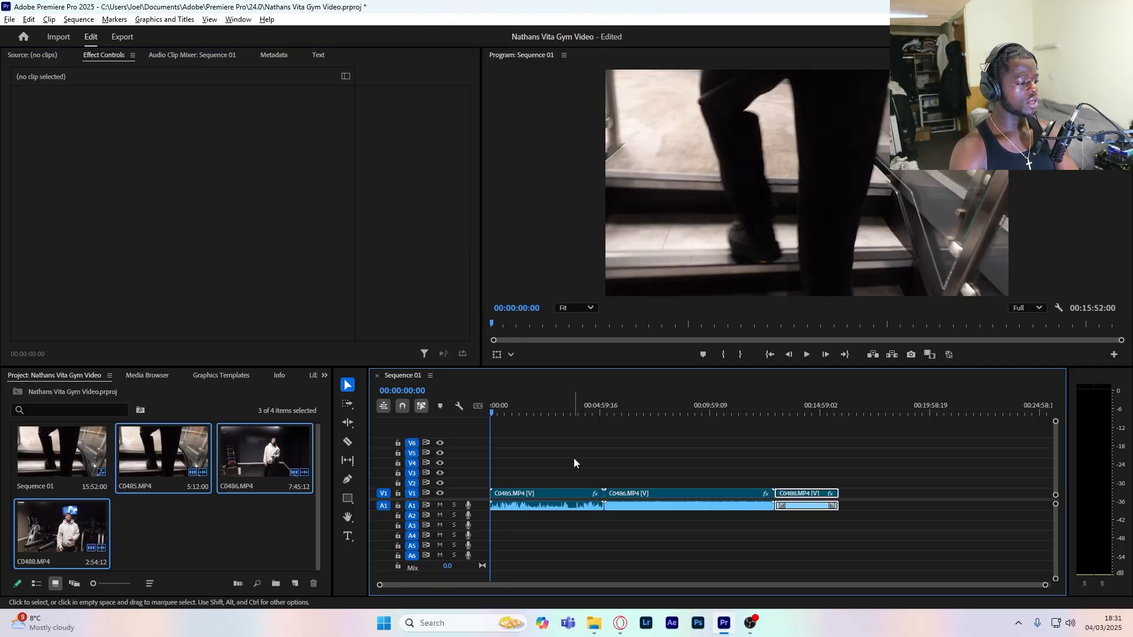
{"action": "key", "text": "="}
{"action": "key", "text": "="}
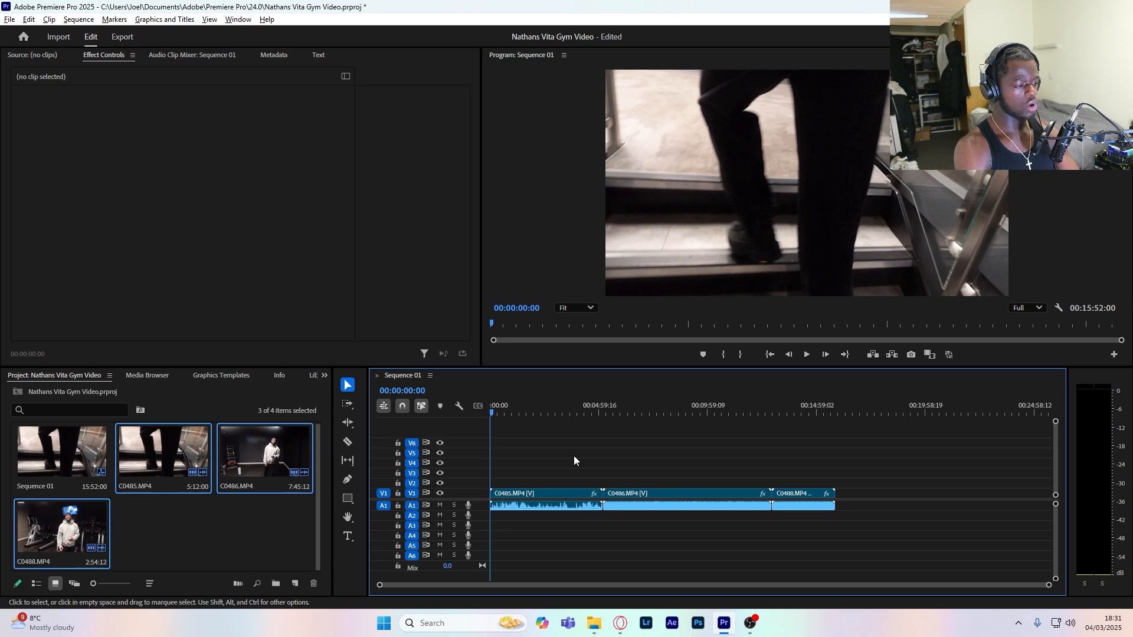
{"action": "key", "text": "minus"}
{"action": "key", "text": "minus"}
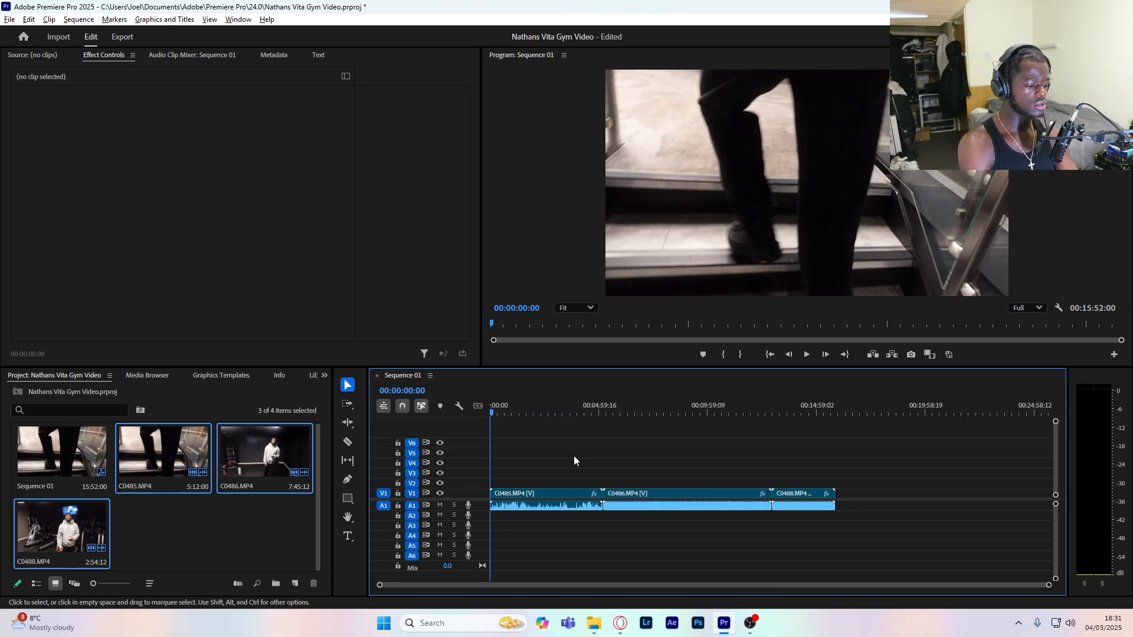
{"action": "key", "text": "backslash"}
{"action": "key", "text": "backslash"}
{"action": "key", "text": "backslash"}
{"action": "key", "text": "backslash"}
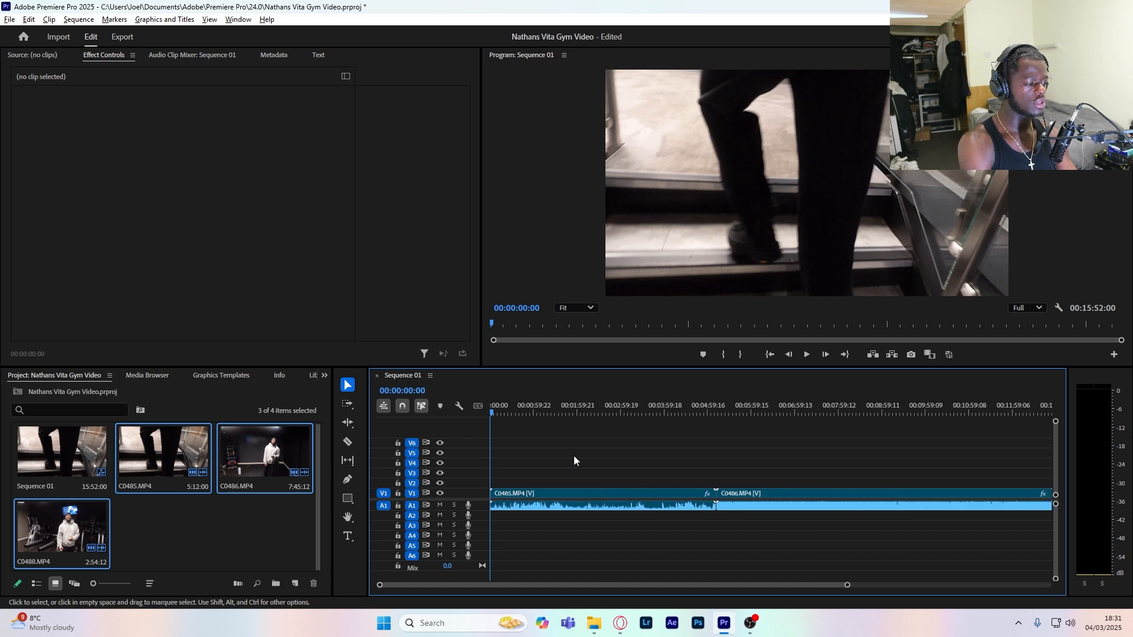
{"action": "key", "text": "backslash"}
{"action": "key", "text": "backslash"}
{"action": "key", "text": "backslash"}
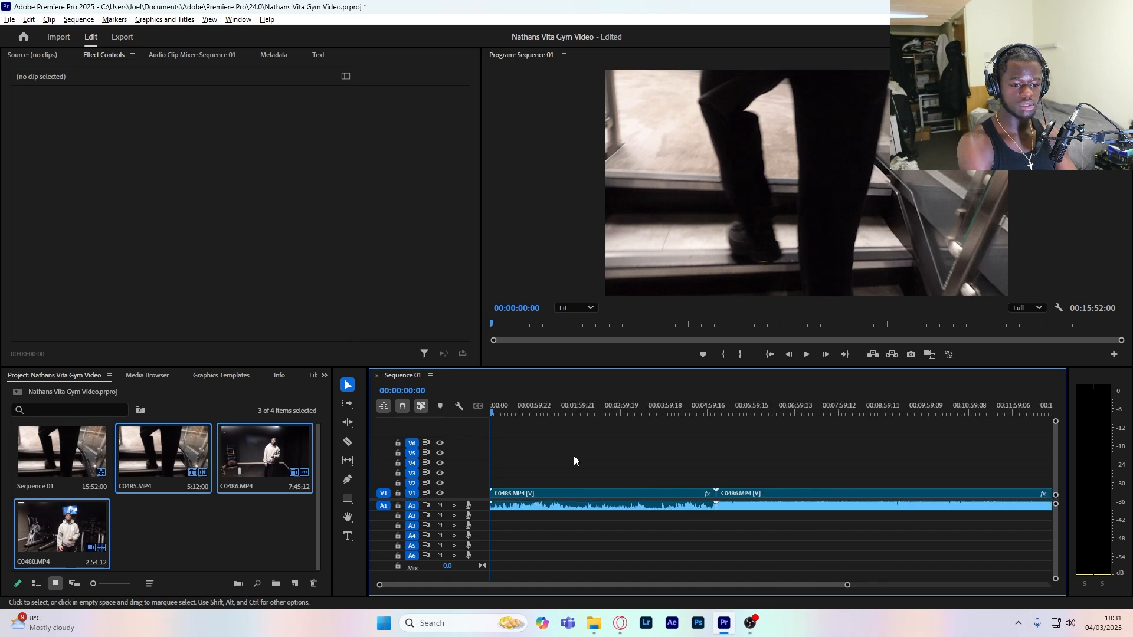
{"action": "key", "text": "backslash"}
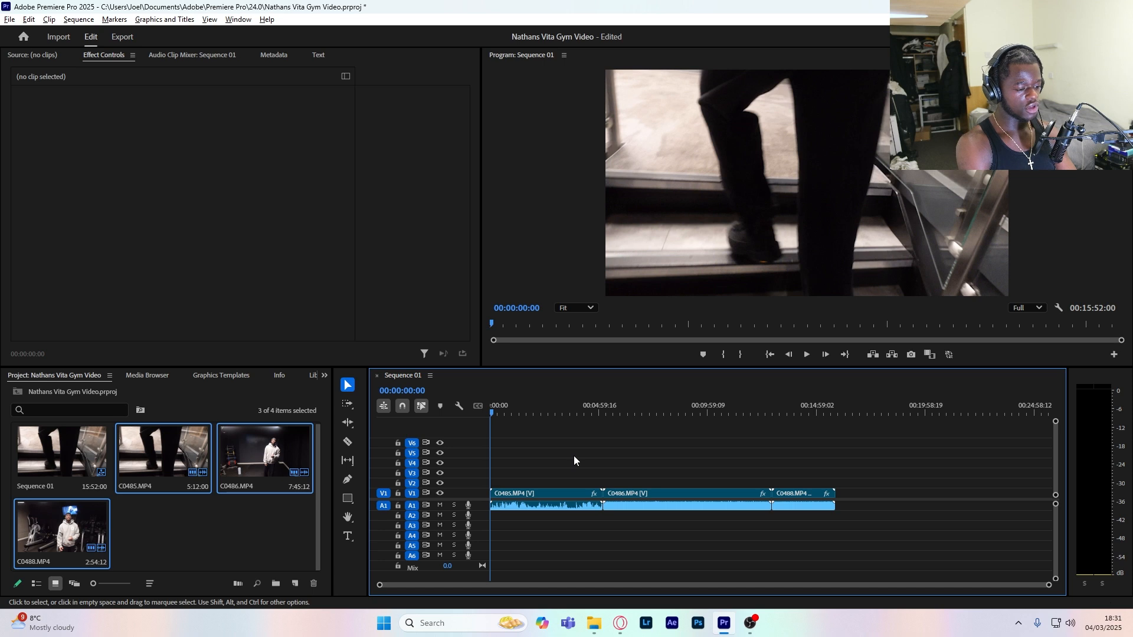
{"action": "key", "text": "backslash"}
{"action": "key", "text": "backslash"}
{"action": "key", "text": "backslash"}
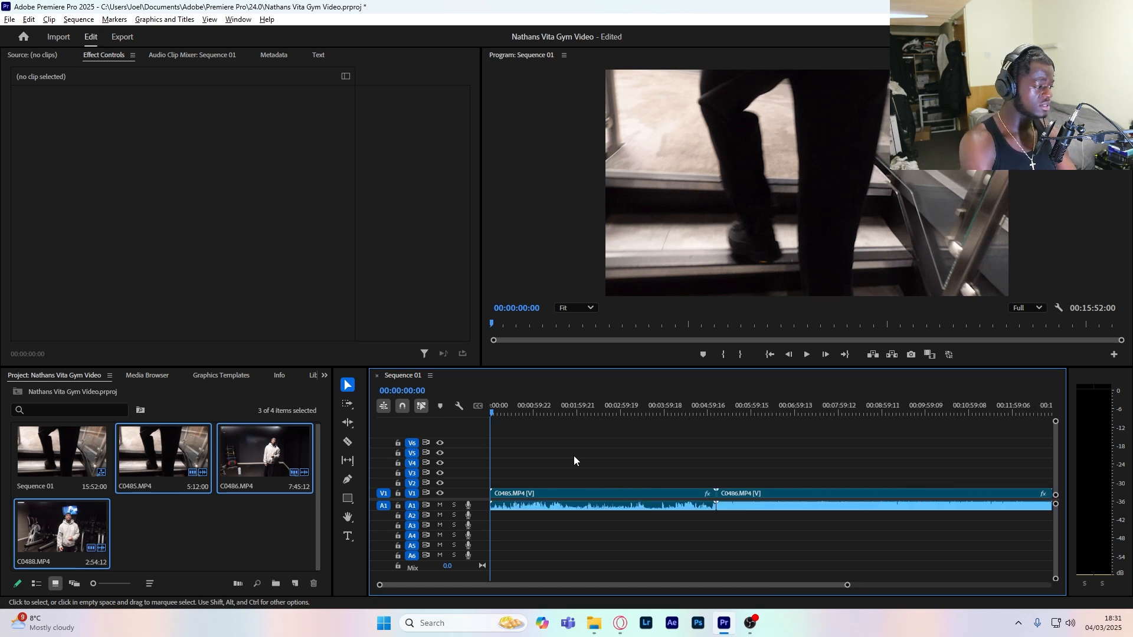
- Zoom the timeline in to individual frames at the start of C0485.MP4 and return to the whole-sequence view
{"action": "key", "text": "equal"}
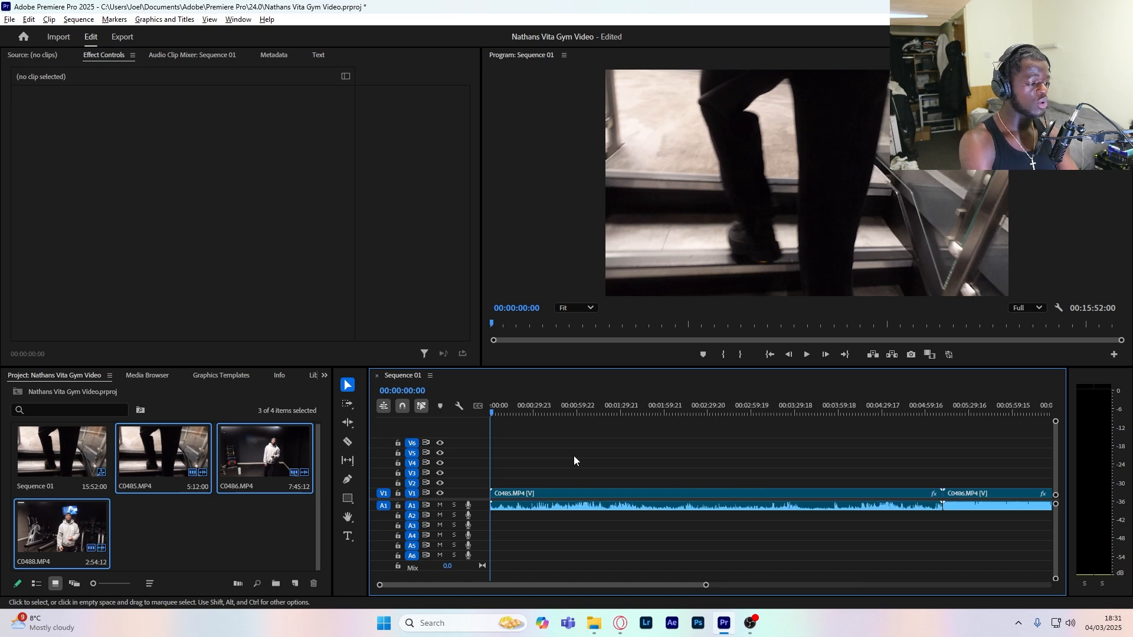
{"action": "key", "text": "equal"}
{"action": "key", "text": "equal"}
{"action": "key", "text": "equal"}
{"action": "key", "text": "equal"}
{"action": "key", "text": "equal"}
{"action": "key", "text": "equal"}
{"action": "key", "text": "equal"}
{"action": "key", "text": "equal"}
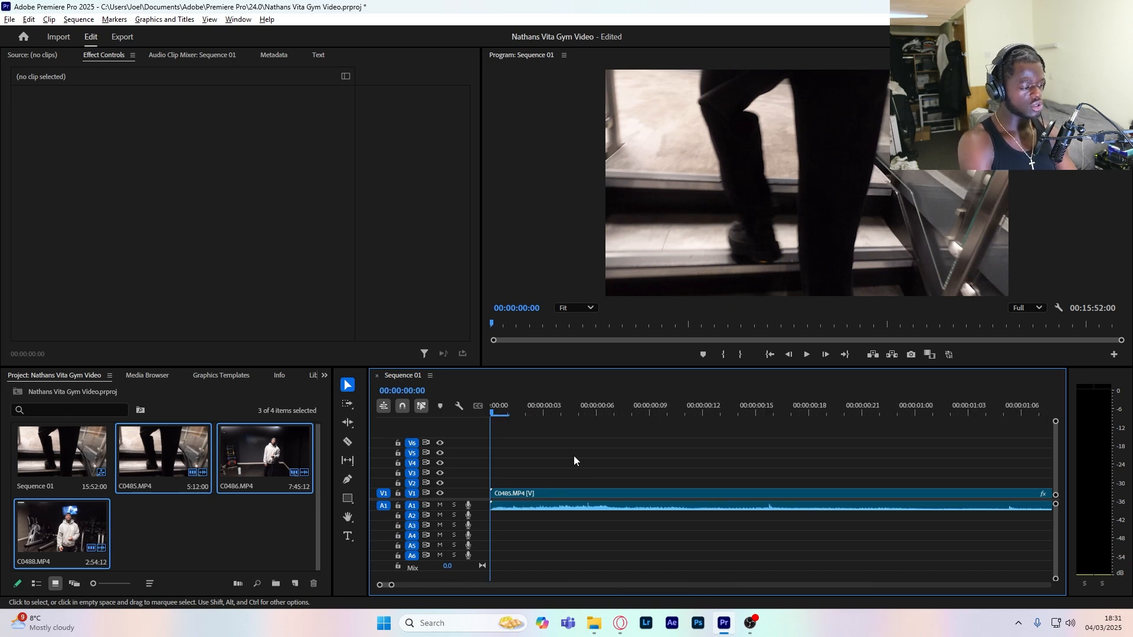
{"action": "key", "text": "backslash"}
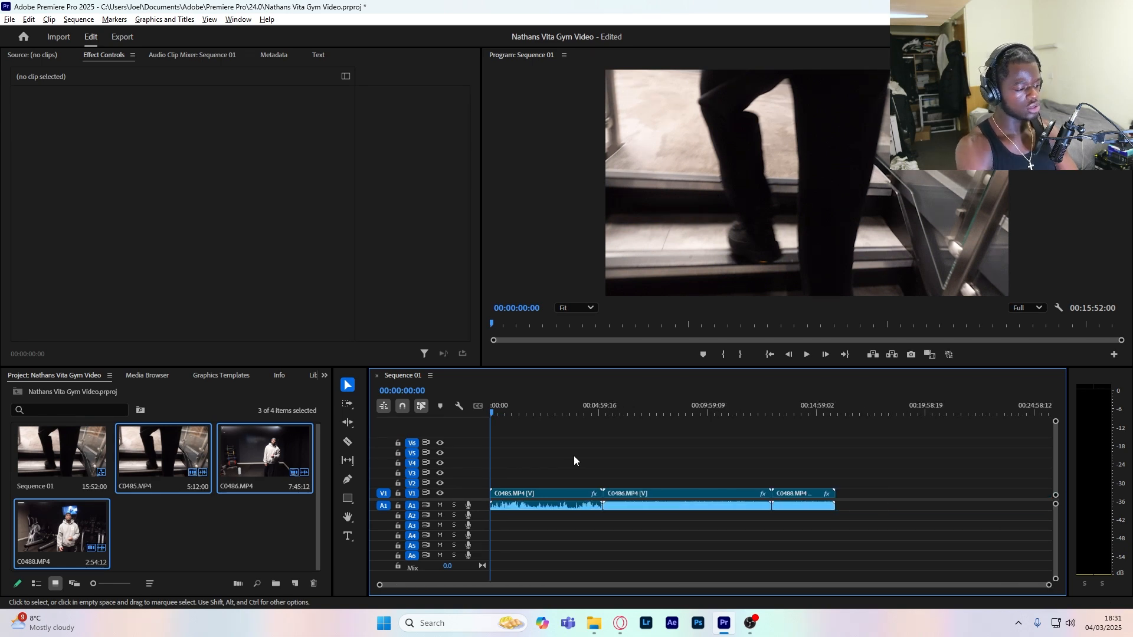
- Play the opening of C0485.MP4 with the timeline zoomed in, stopping about 25 seconds into the sequence
{"action": "key", "text": "equal"}
{"action": "key", "text": "equal"}
{"action": "key", "text": "equal"}
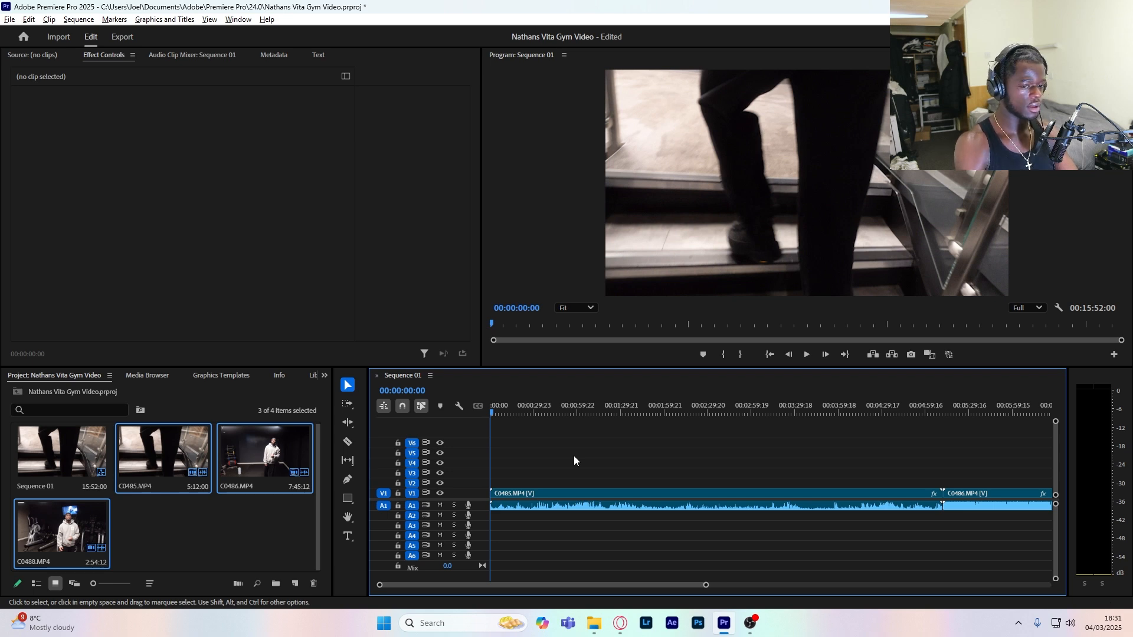
{"action": "key", "text": "space"}
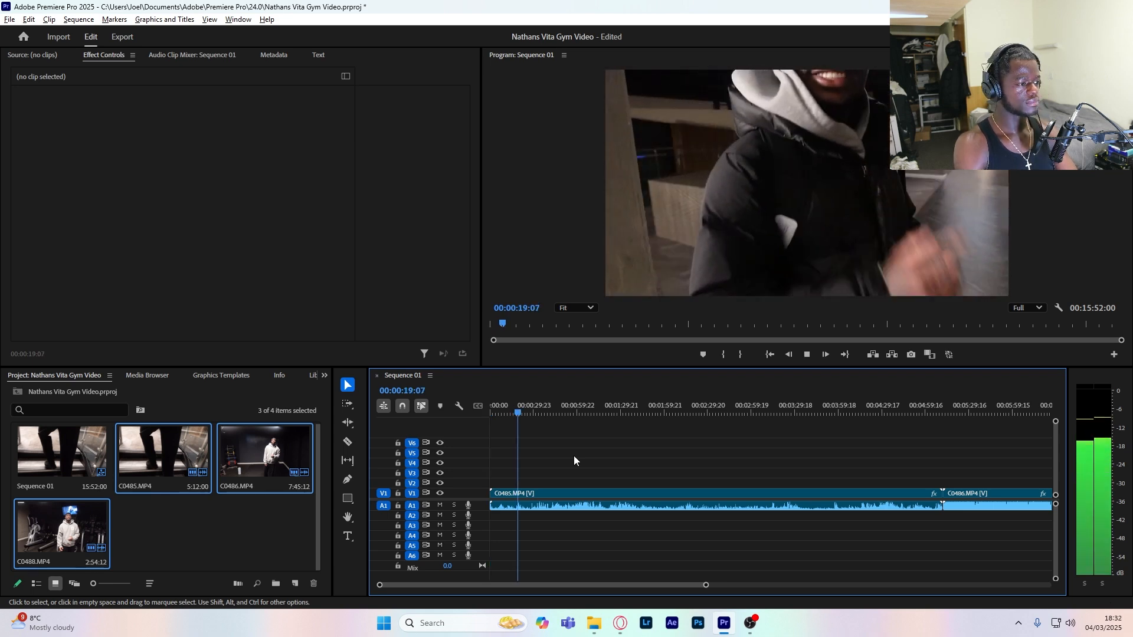
{"action": "key", "text": "space"}
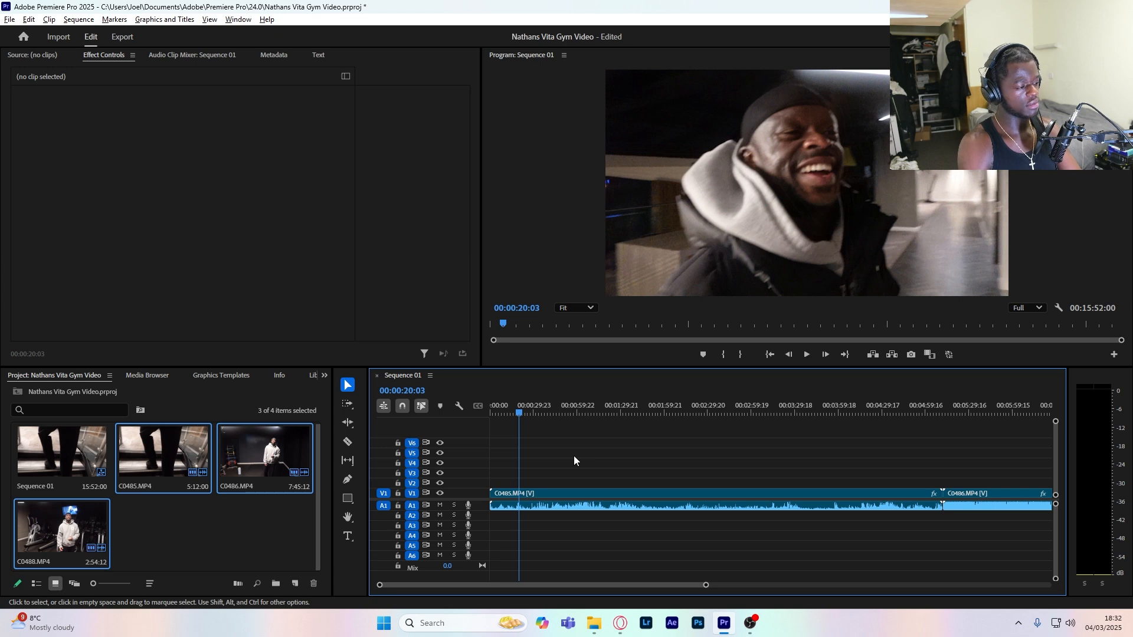
{"action": "key", "text": "space"}
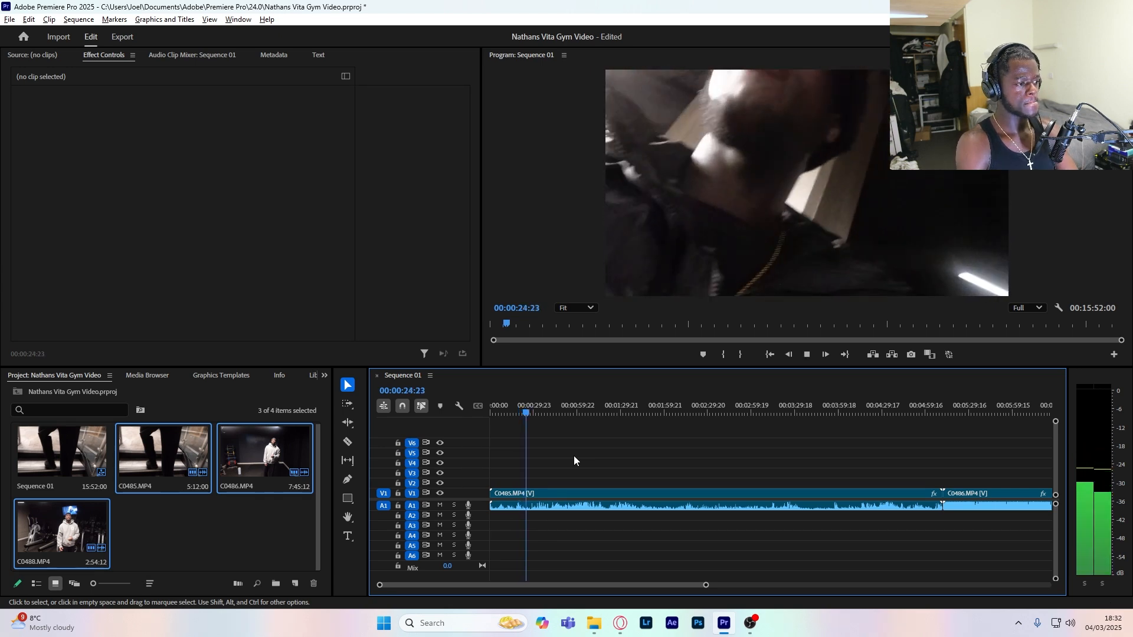
{"action": "key", "text": "space"}
- Step back through C0485.MP4 and replay the moment, parking the playhead at 00:00:24:19
{"action": "key", "text": "shift+Left"}
{"action": "key", "text": "shift+Left"}
{"action": "key", "text": "shift+Left"}
{"action": "key", "text": "shift+Left"}
{"action": "key", "text": "shift+Left"}
{"action": "key", "text": "shift+Left"}
{"action": "key", "text": "shift+Left"}
{"action": "key", "text": "shift+Left"}
{"action": "key", "text": "shift+Left"}
{"action": "key", "text": "shift+Left"}
{"action": "key", "text": "shift+Left"}
{"action": "key", "text": "shift+Left"}
{"action": "key", "text": "shift+Left"}
{"action": "key", "text": "shift+Left"}
{"action": "key", "text": "space"}
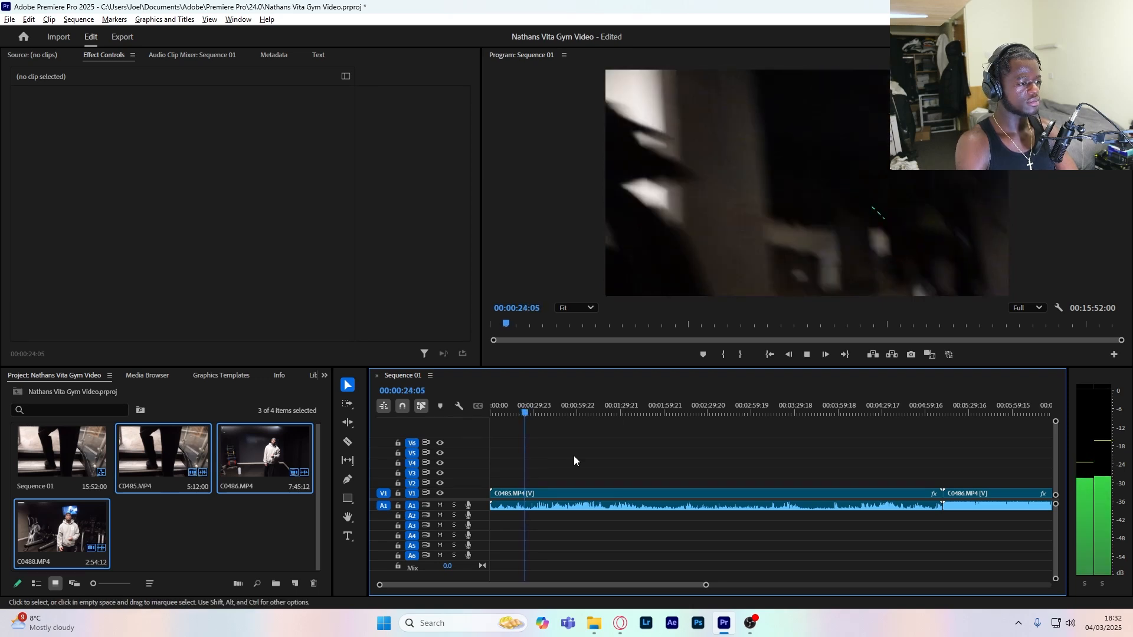
{"action": "key", "text": "space"}
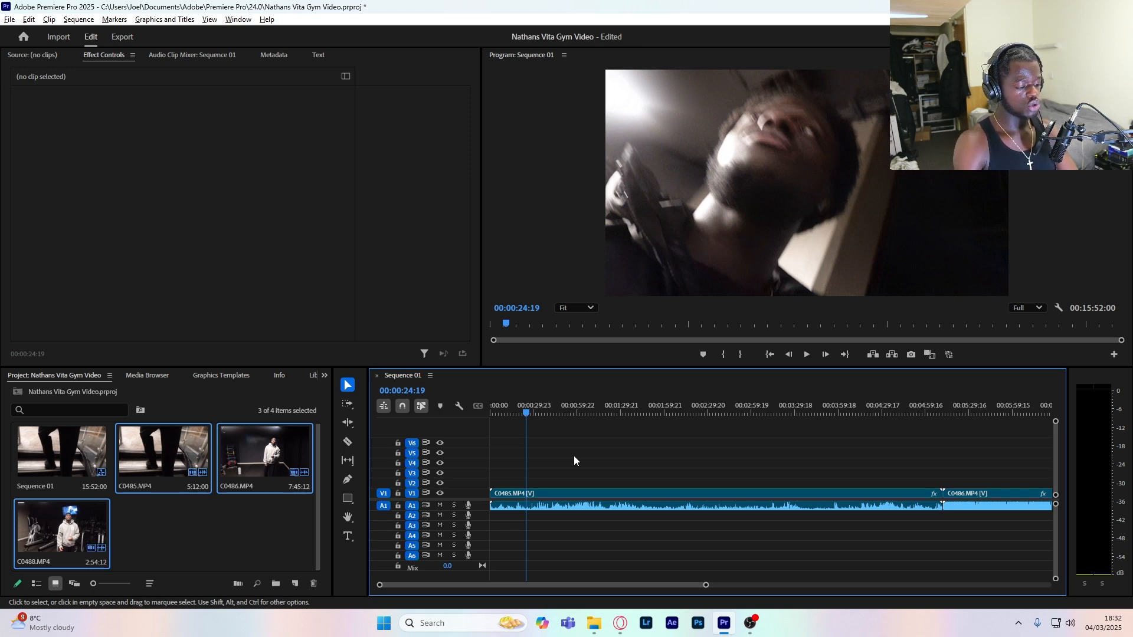
- Add a new text layer on V2 at 00:00:24:19 and centre-align its text
{"action": "key", "text": "ctrl+t"}
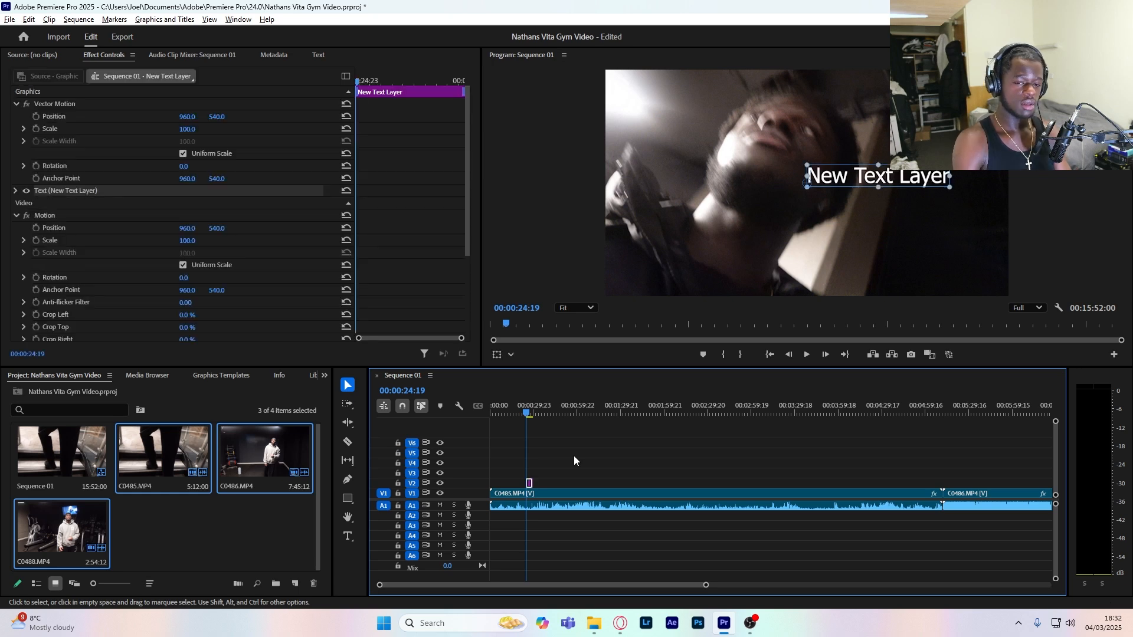
{"action": "left_click", "coordinate": [16, 191]}
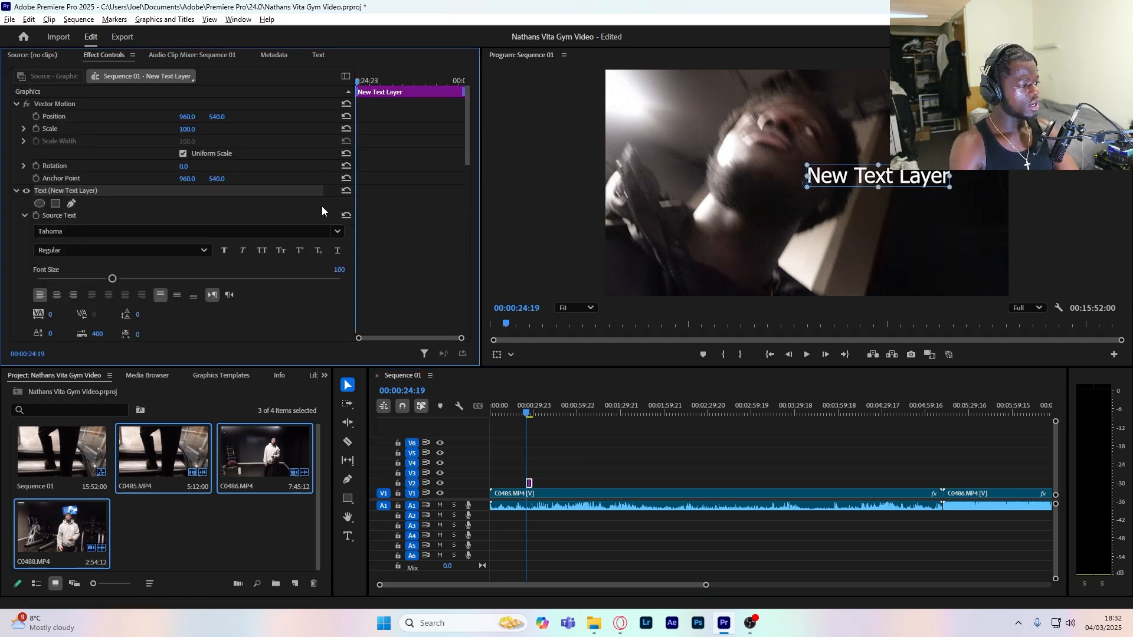
{"action": "left_click_drag", "start_coordinate": [468, 153], "coordinate": [470, 172]}
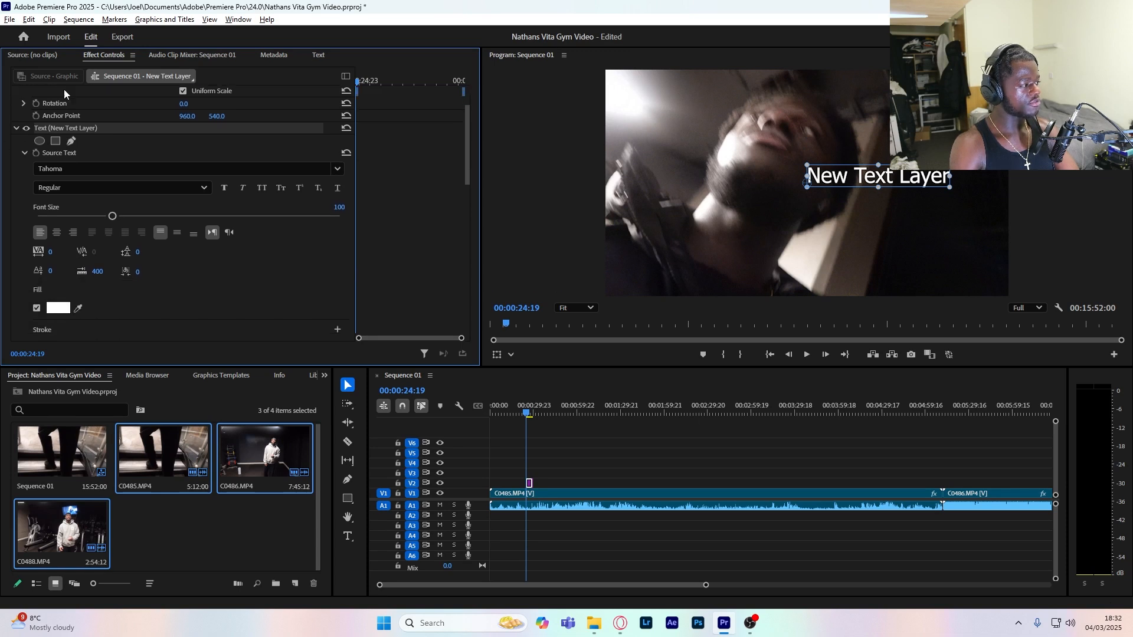
{"action": "mouse_move", "coordinate": [467, 157]}
{"action": "left_mouse_down"}
{"action": "mouse_move", "coordinate": [469, 142]}
{"action": "mouse_move", "coordinate": [469, 166]}
{"action": "left_mouse_up"}
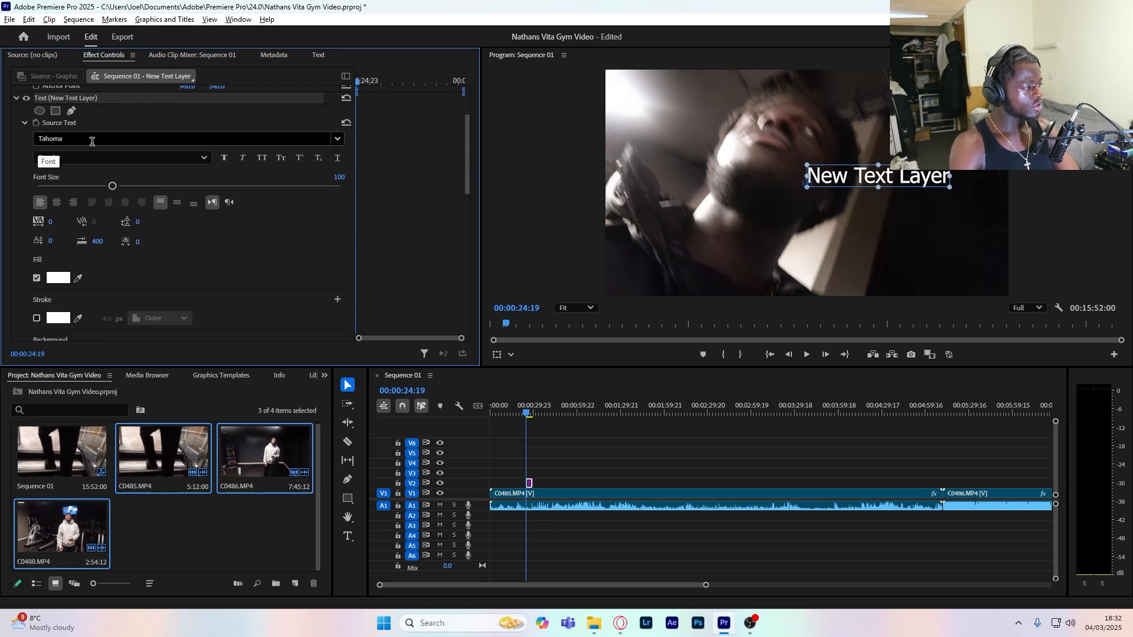
{"action": "left_click", "coordinate": [338, 140]}
{"action": "left_click_drag", "start_coordinate": [254, 329], "coordinate": [251, 161]}
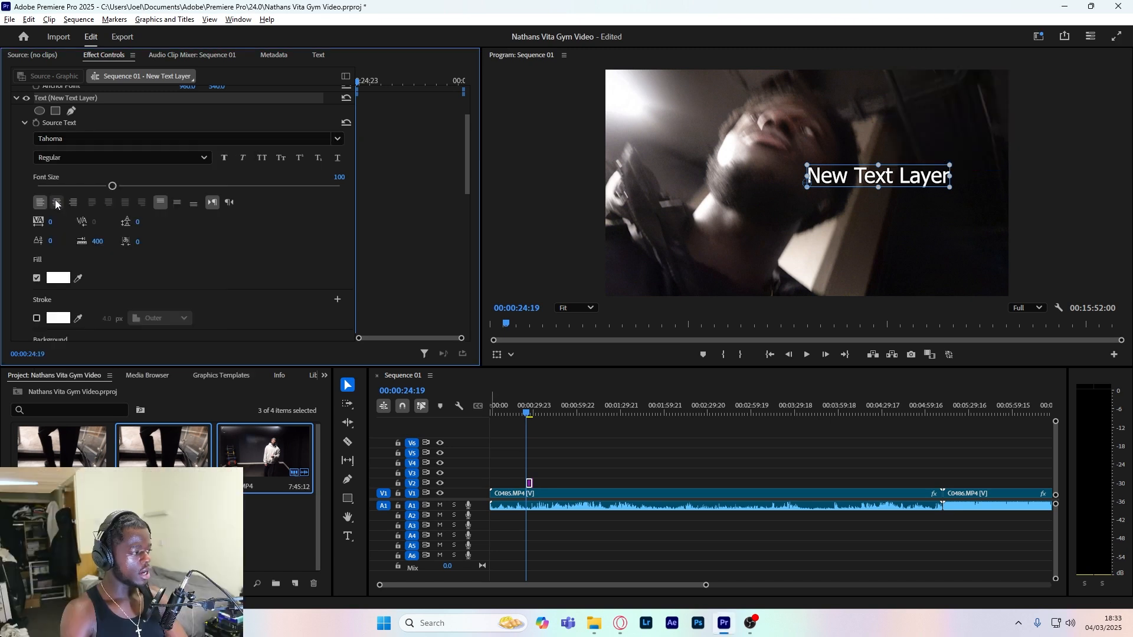
{"action": "left_click", "coordinate": [55, 202]}
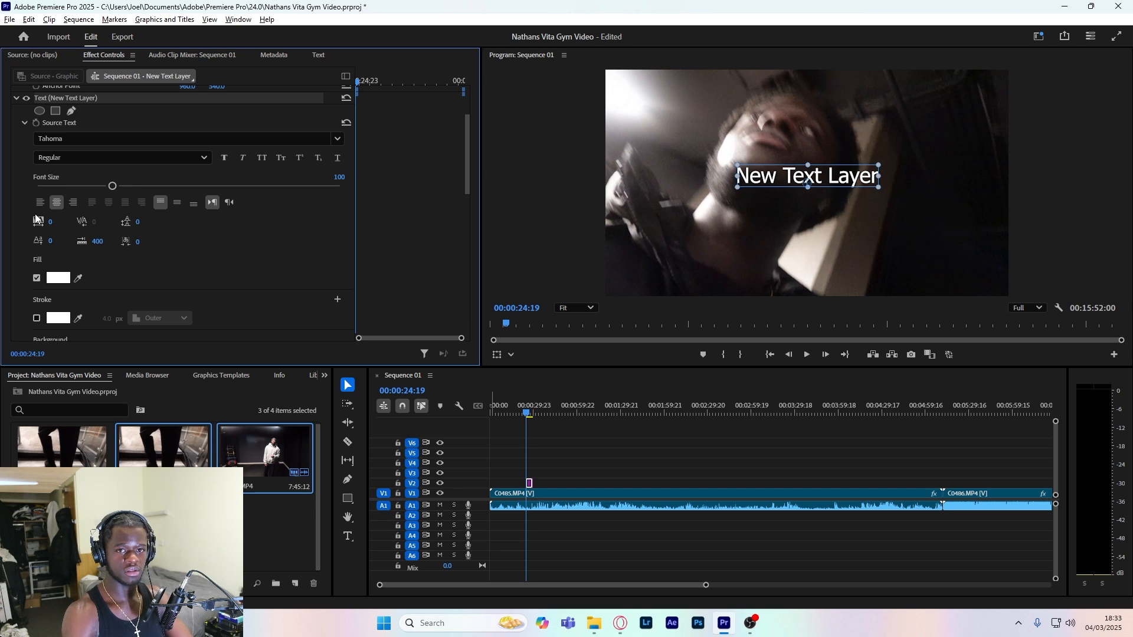
- Set the font of the new text layer to Bebas Neue
{"action": "left_click", "coordinate": [316, 140]}
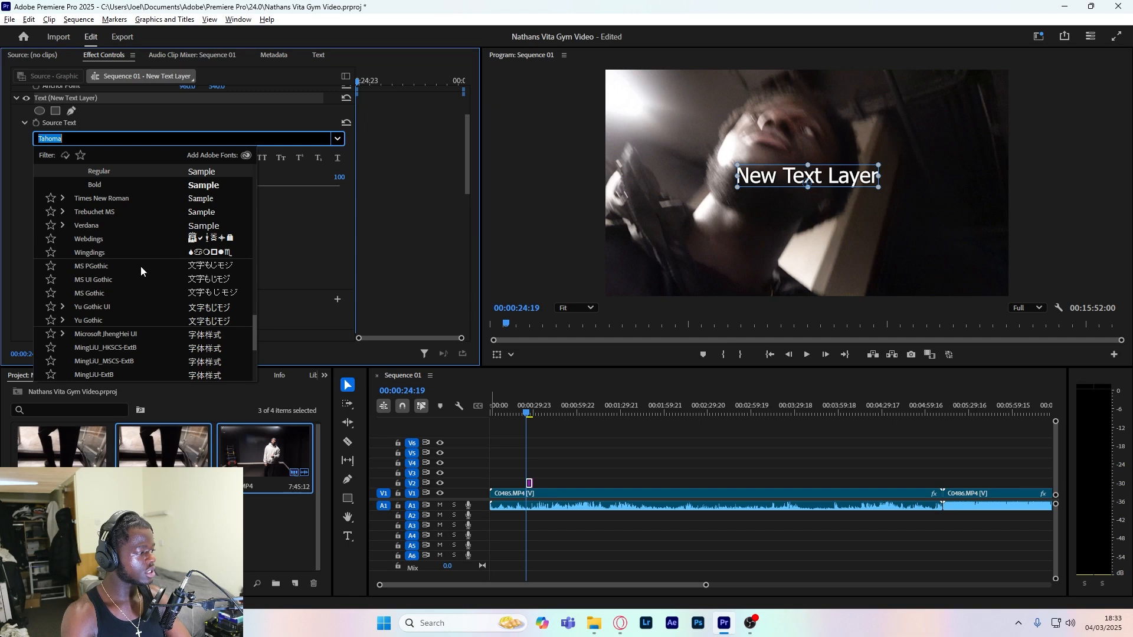
{"action": "left_click_drag", "start_coordinate": [253, 321], "coordinate": [253, 143]}
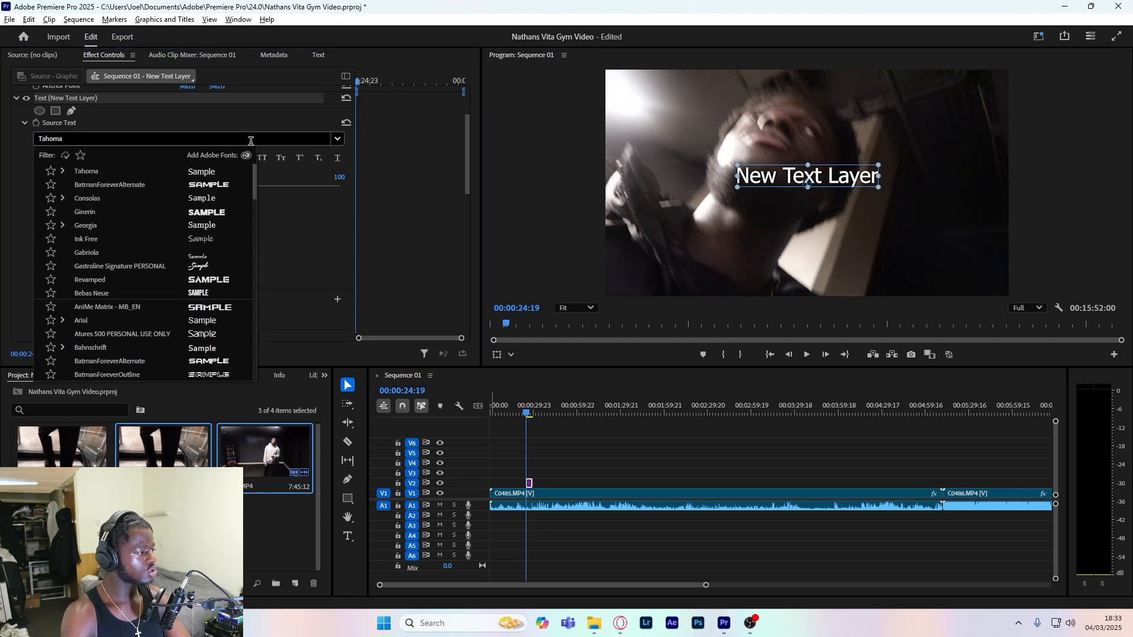
{"action": "left_click", "coordinate": [77, 289]}
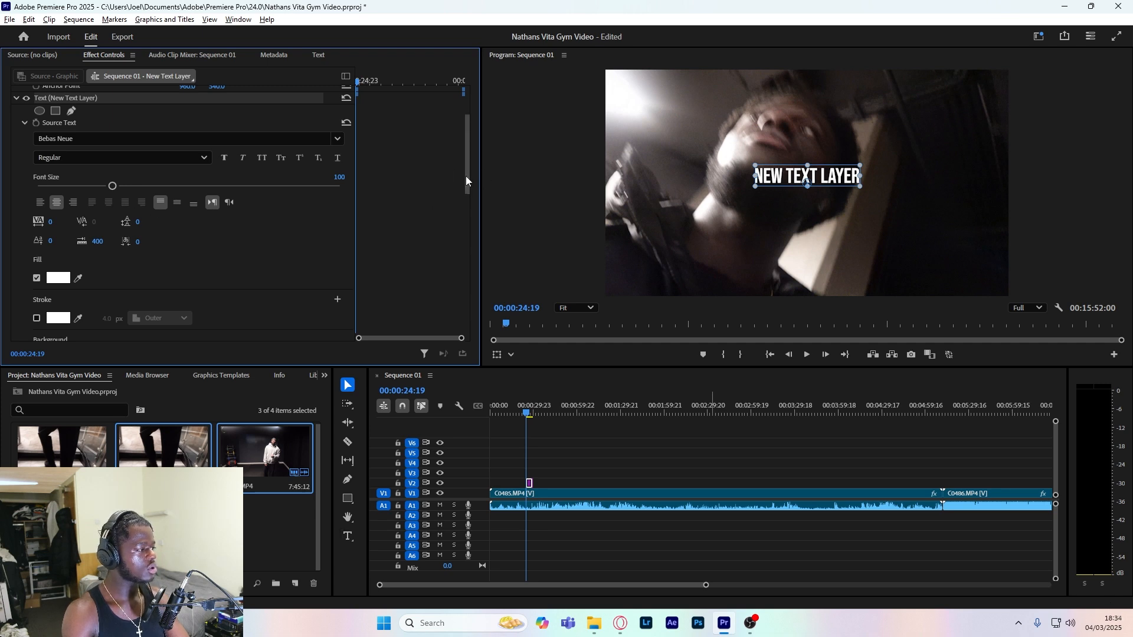
- Enable a solid black (000000) stroke on the new text layer
{"action": "left_click_drag", "start_coordinate": [466, 176], "coordinate": [470, 206]}
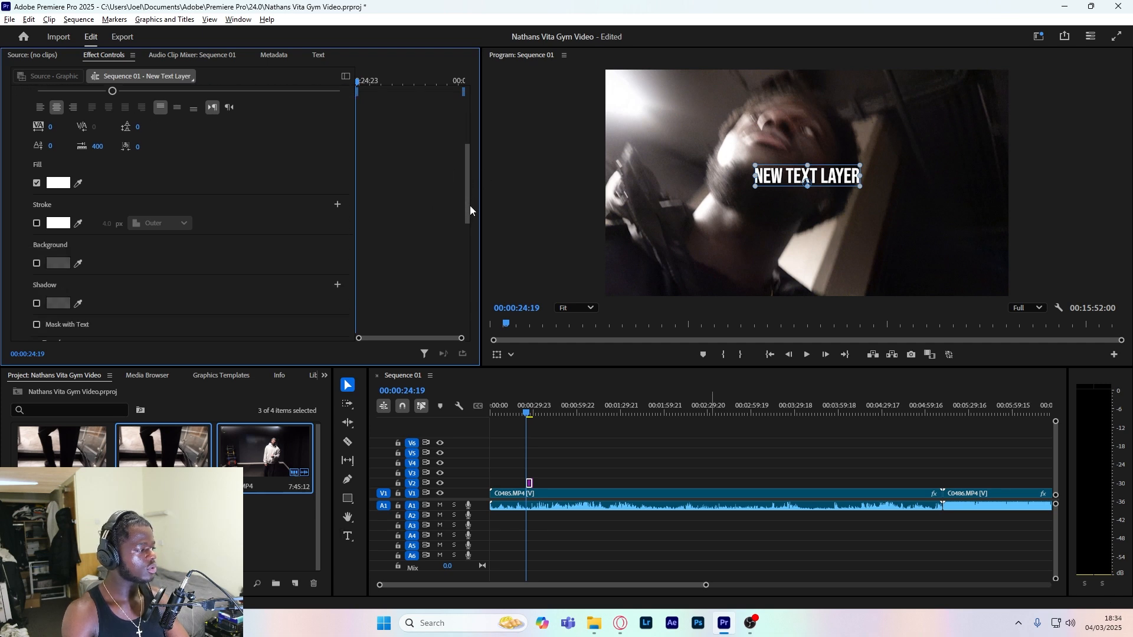
{"action": "left_click", "coordinate": [37, 224]}
{"action": "left_click", "coordinate": [58, 223]}
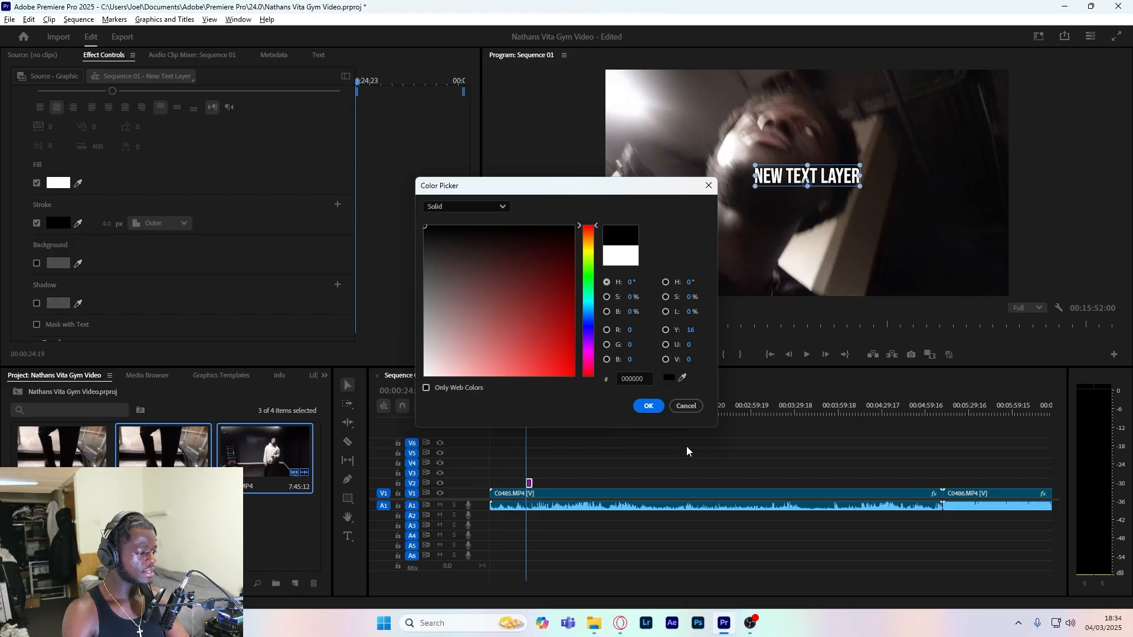
{"action": "left_click", "coordinate": [648, 406]}
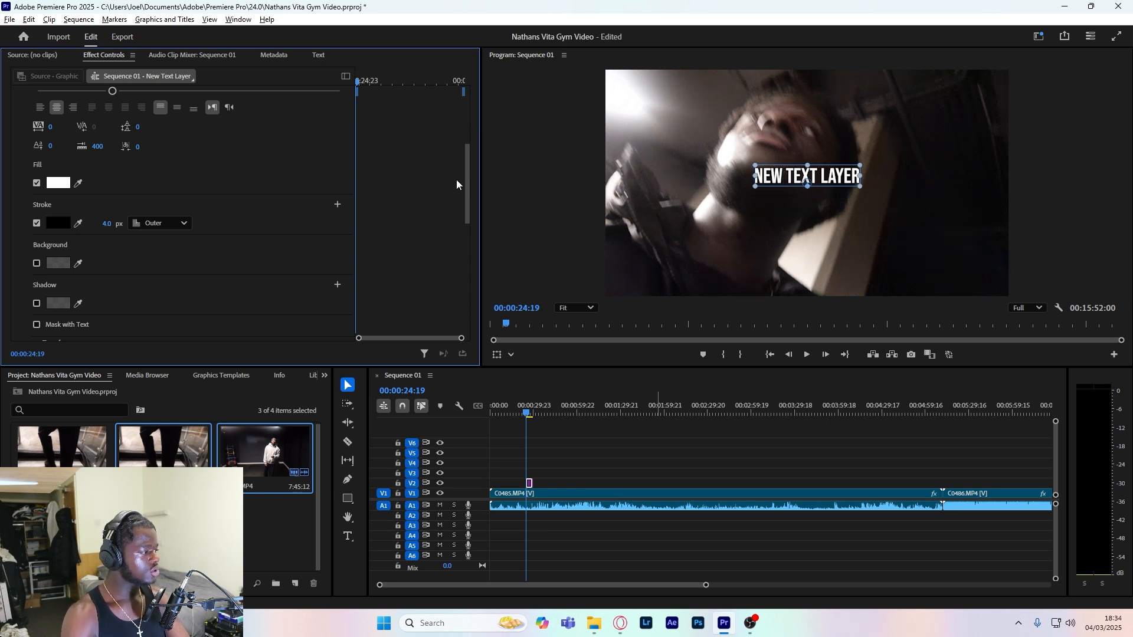
{"action": "left_click_drag", "start_coordinate": [468, 185], "coordinate": [453, 226]}
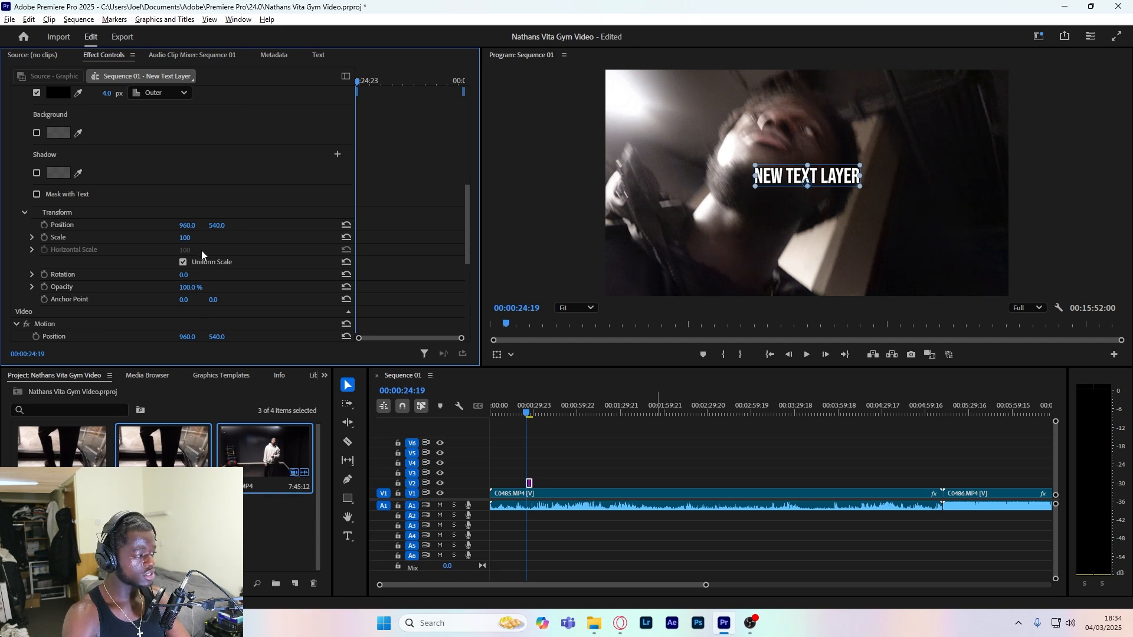
{"action": "mouse_move", "coordinate": [185, 237]}
{"action": "left_mouse_down"}
{"action": "mouse_move", "coordinate": [242, 237]}
{"action": "mouse_move", "coordinate": [192, 237]}
{"action": "left_mouse_up"}
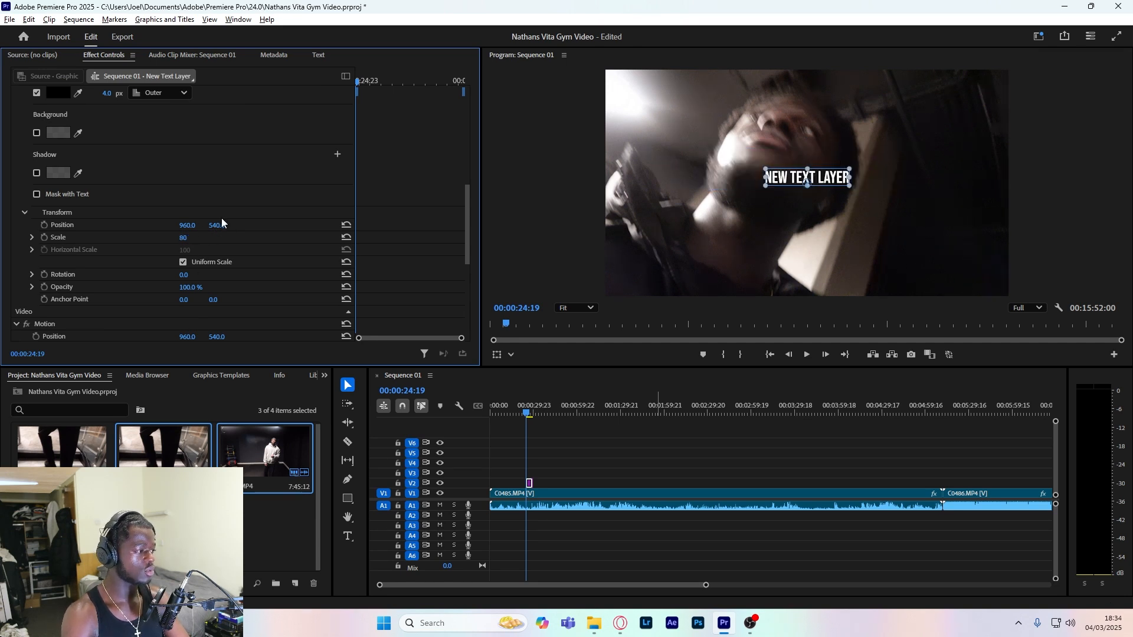
{"action": "left_click_drag", "start_coordinate": [217, 228], "coordinate": [305, 205]}
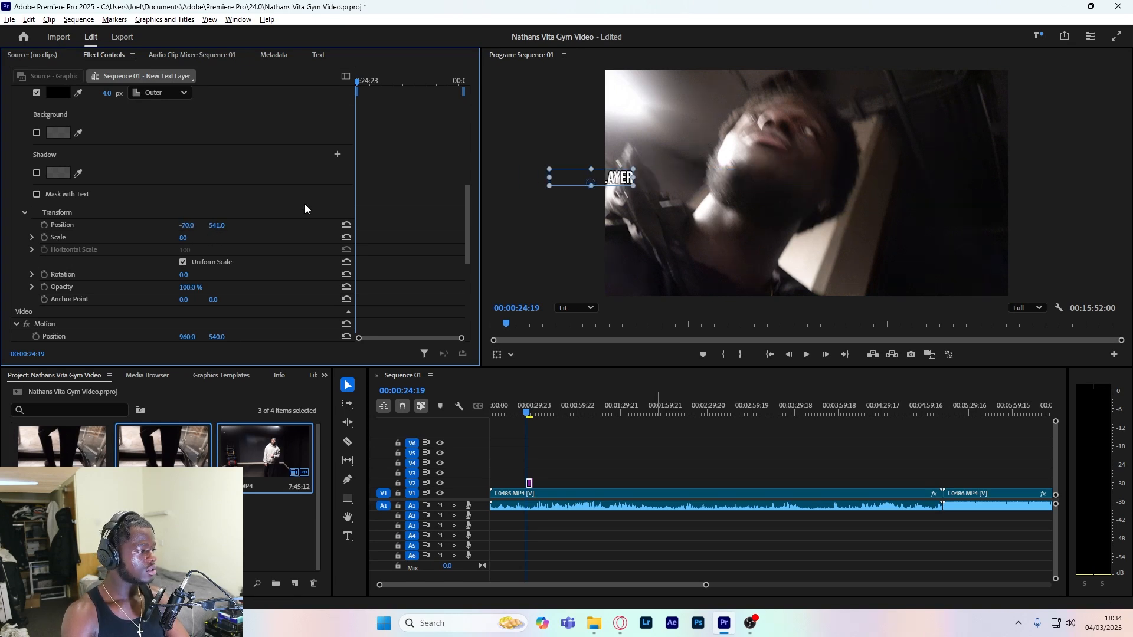
{"action": "left_click", "coordinate": [347, 226]}
{"action": "left_click", "coordinate": [344, 237]}
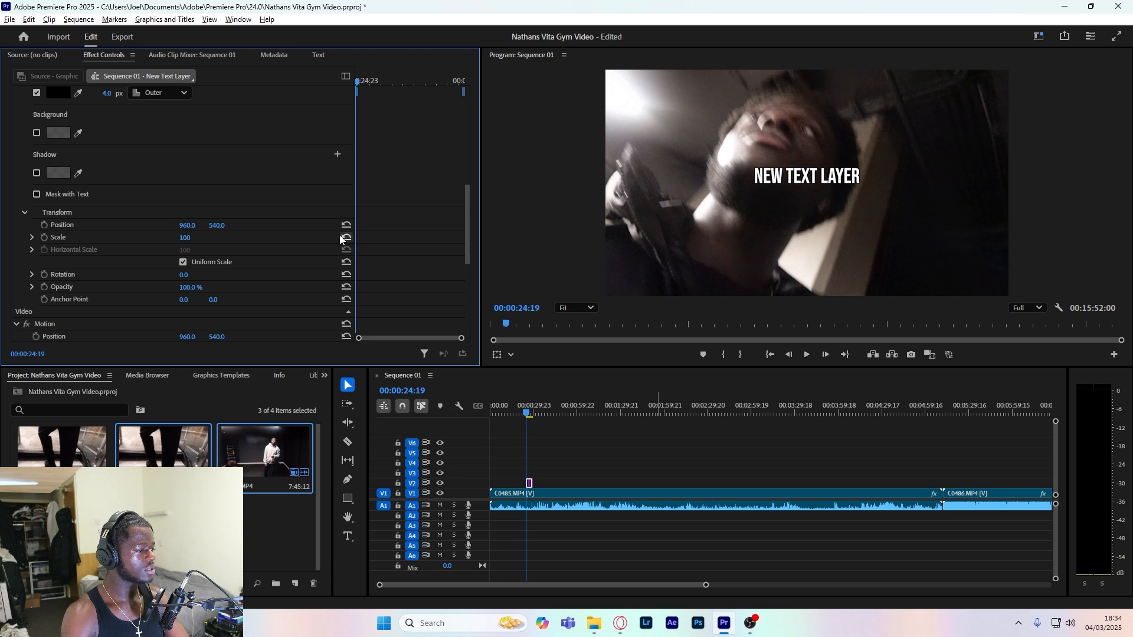
- Scale the text layer to 230 and set its position to 960, 1069 so it sits along the bottom of the frame
{"action": "left_click_drag", "start_coordinate": [216, 225], "coordinate": [263, 241]}
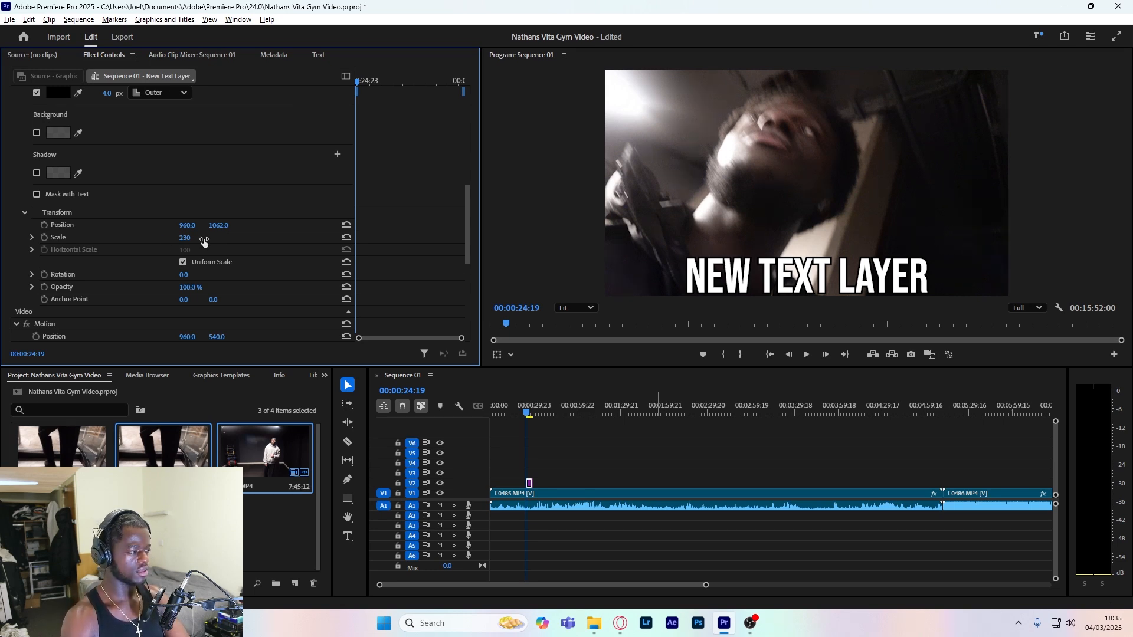
{"action": "left_click_drag", "start_coordinate": [226, 229], "coordinate": [231, 229]}
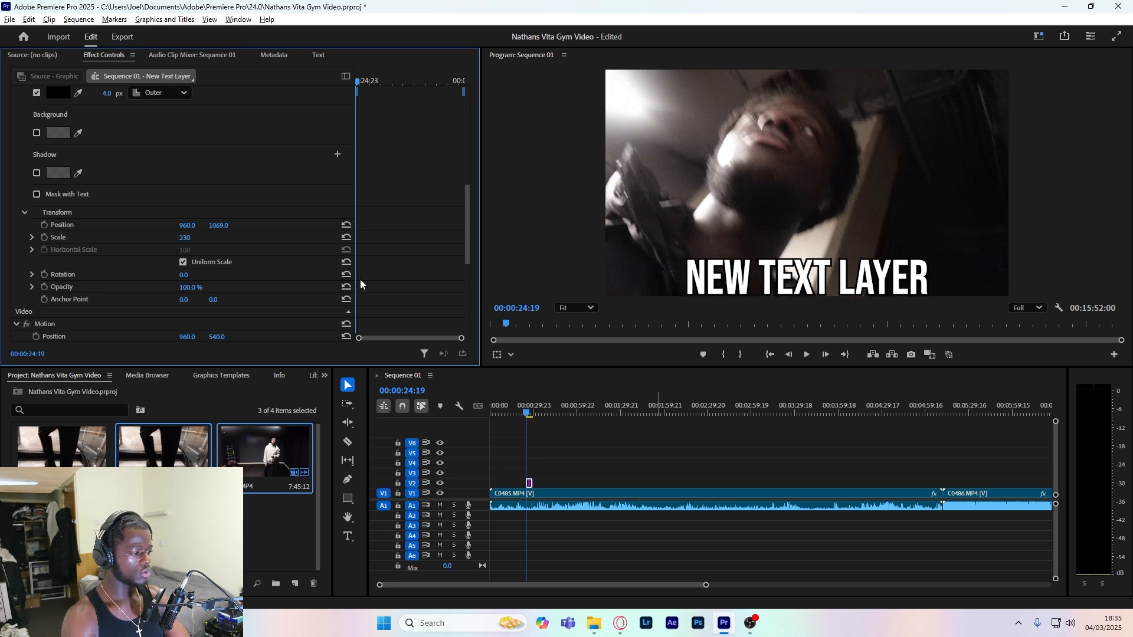
- Preview the text layer over C0485.MP4 from its start and return the playhead to 00:00:24:19
{"action": "left_click", "coordinate": [522, 413]}
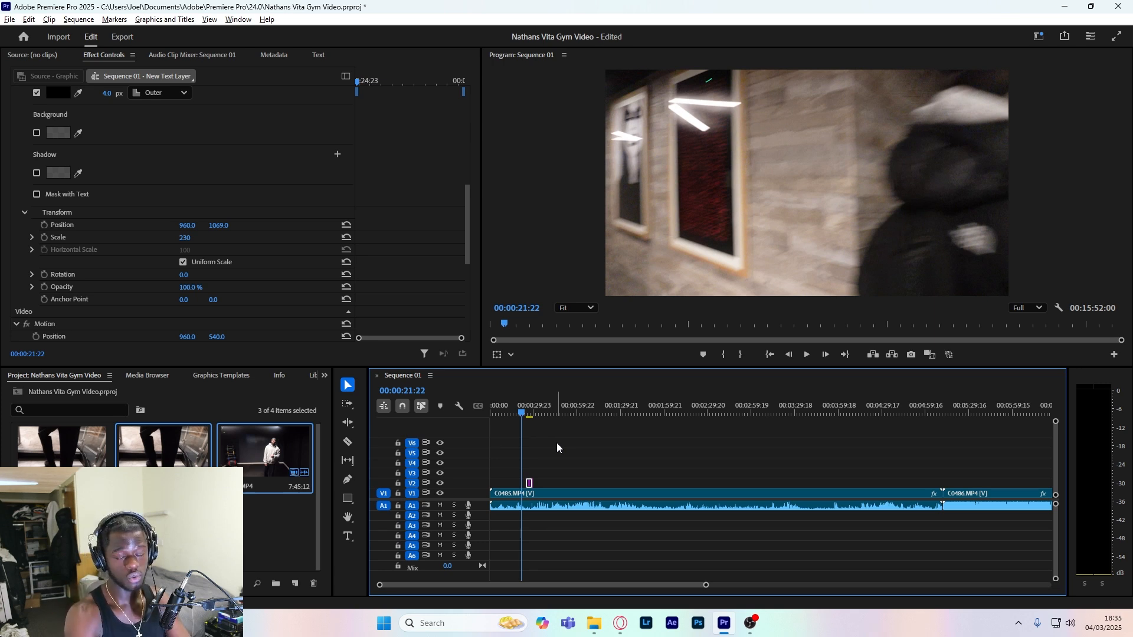
{"action": "key", "text": "Down"}
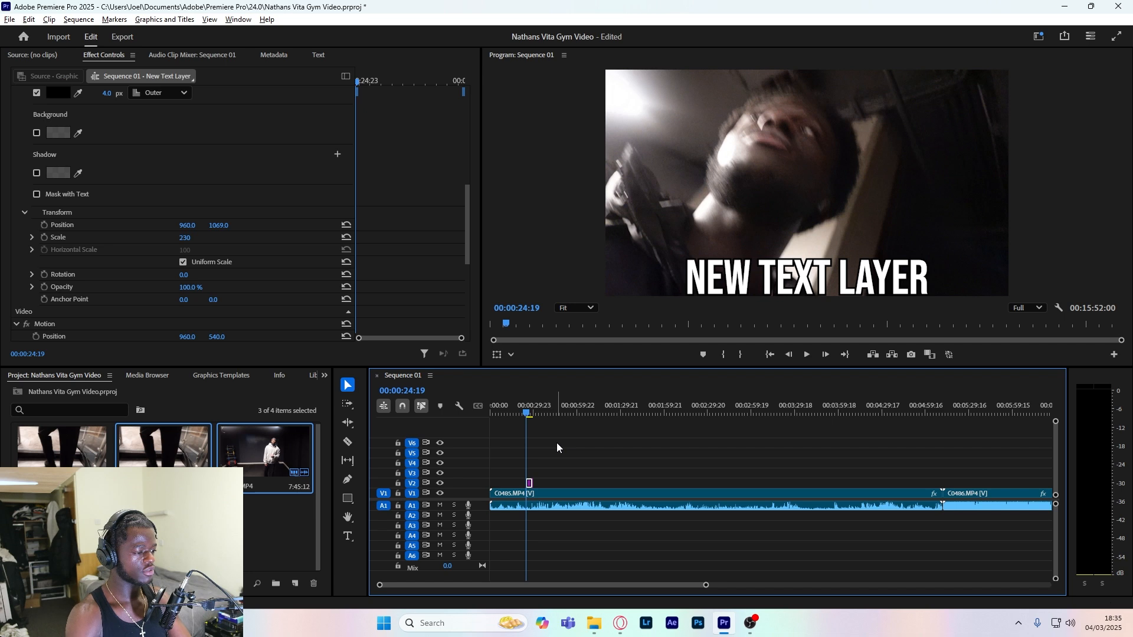
{"action": "key", "text": "equal"}
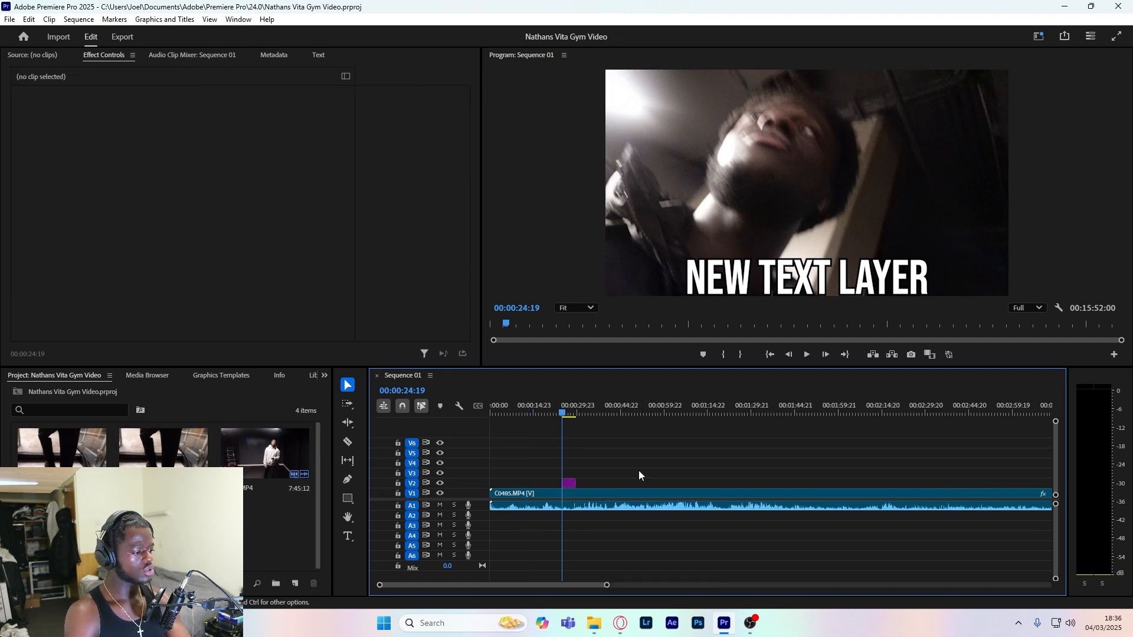
{"action": "key", "text": "minus"}
{"action": "key", "text": "minus"}
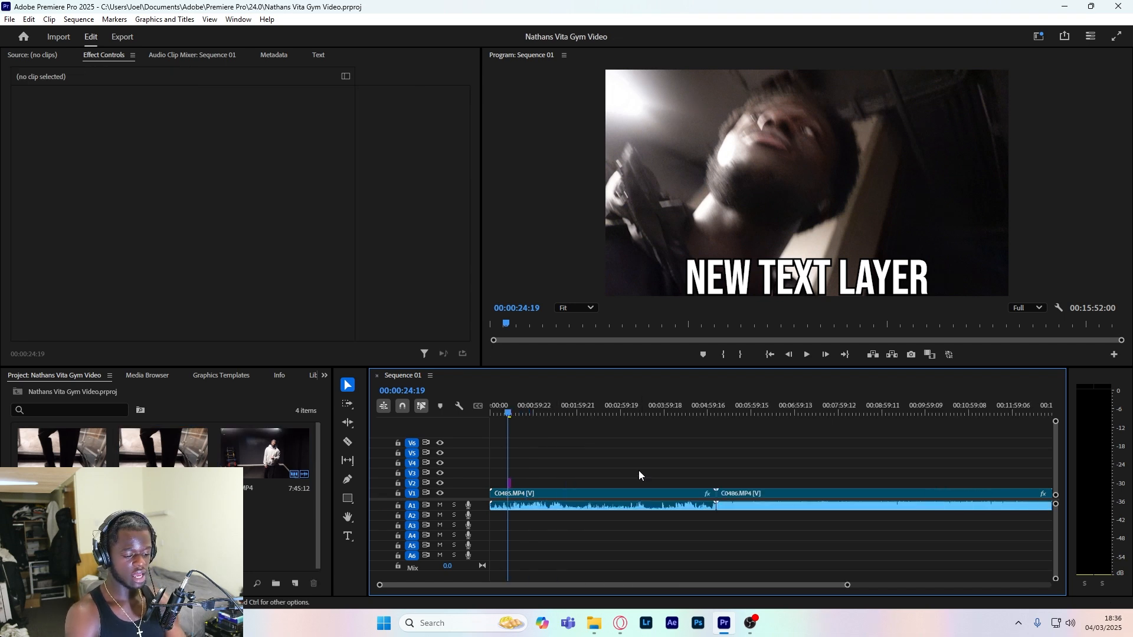
{"action": "key", "text": "equal"}
{"action": "key", "text": "equal"}
{"action": "key", "text": "equal"}
{"action": "key", "text": "equal"}
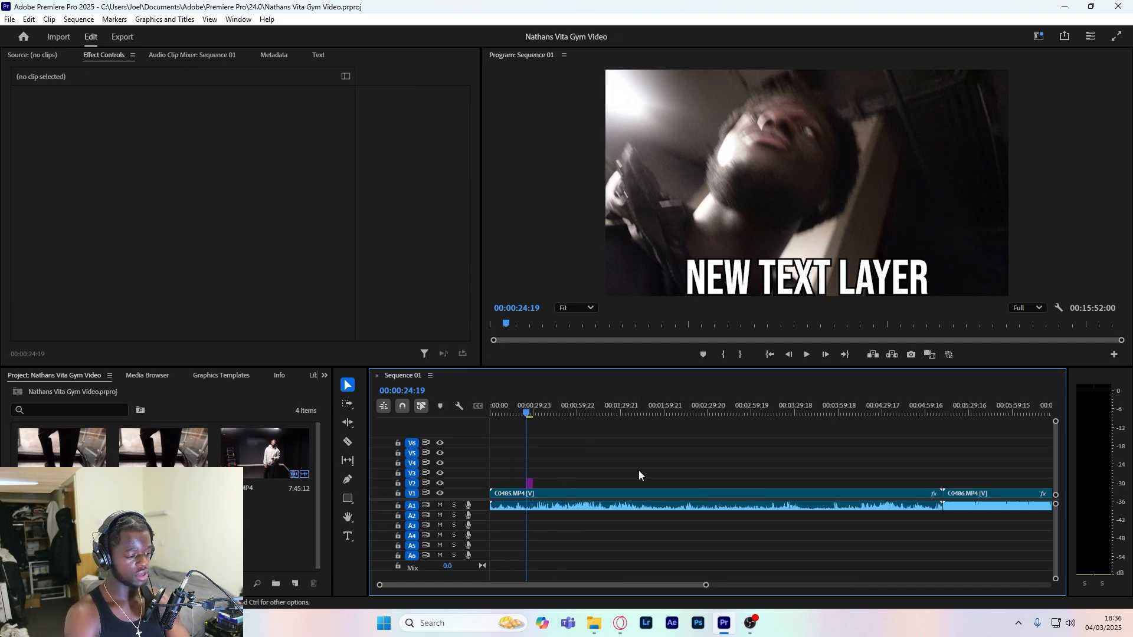
{"action": "key", "text": "space"}
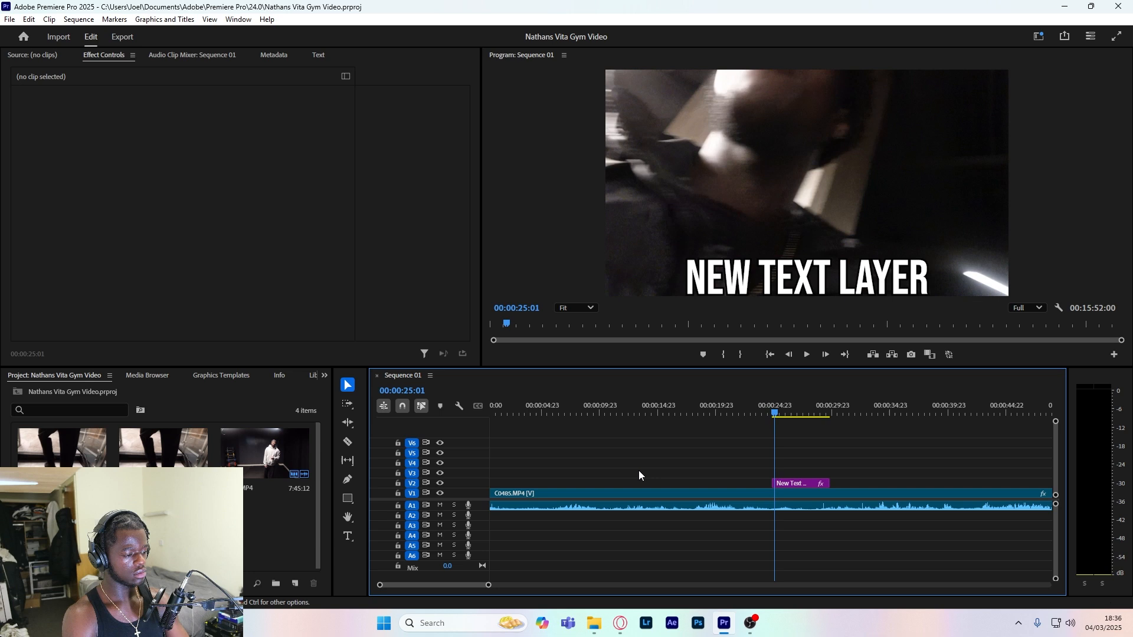
{"action": "key", "text": "space"}
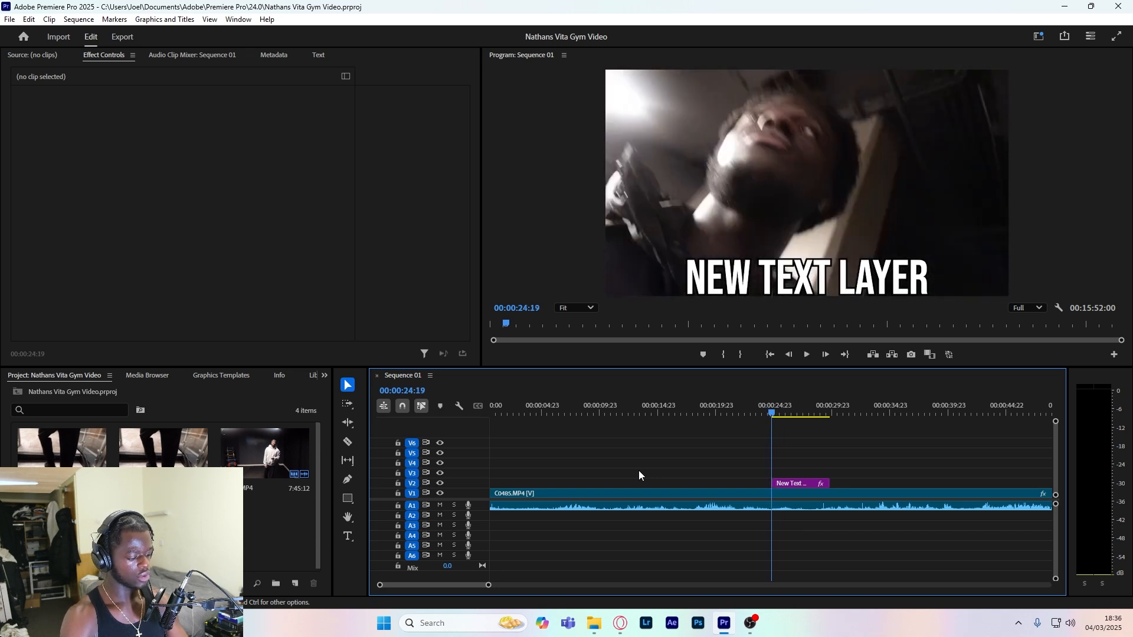
- Split C0485.MP4 on V1 at 00:00:24:19, where the text clip begins
{"action": "key", "text": "c"}
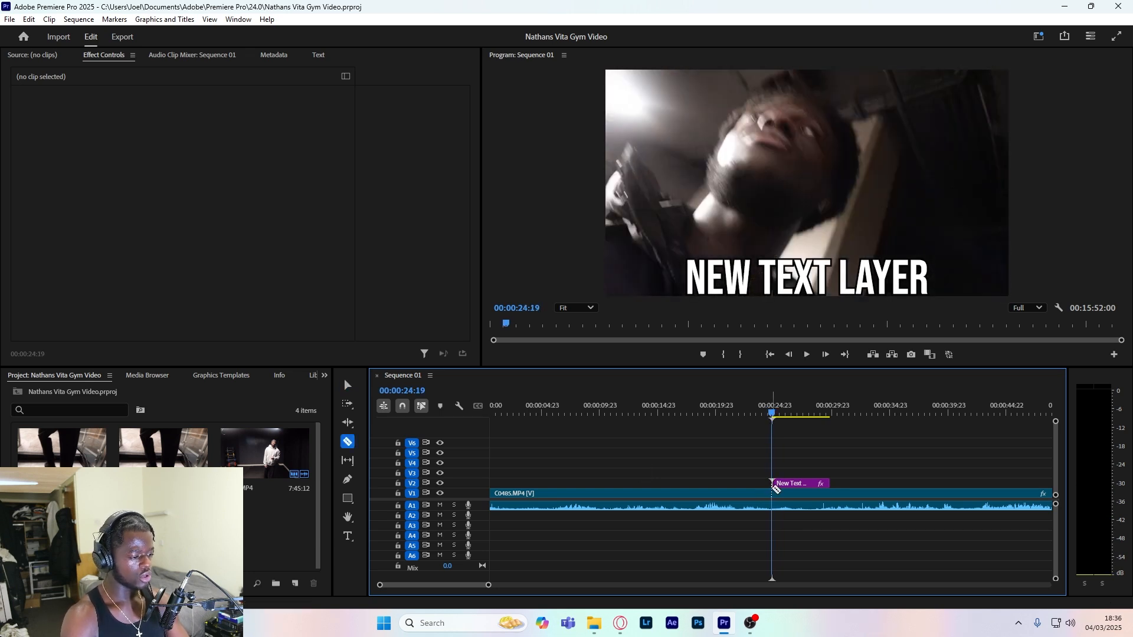
{"action": "key", "text": "v"}
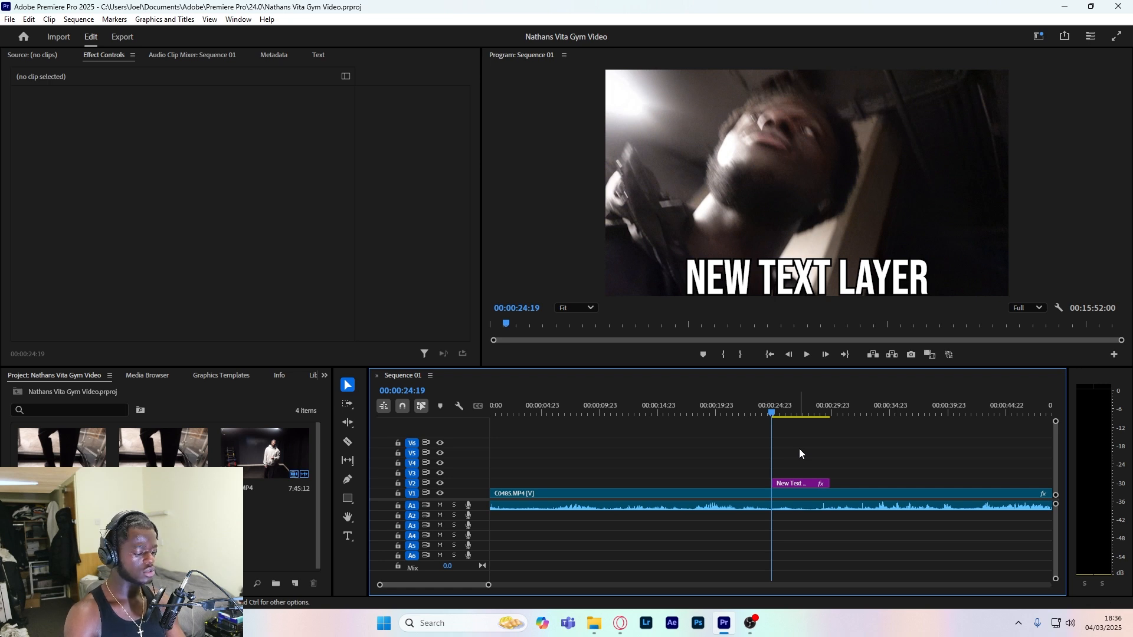
{"action": "key", "text": "c"}
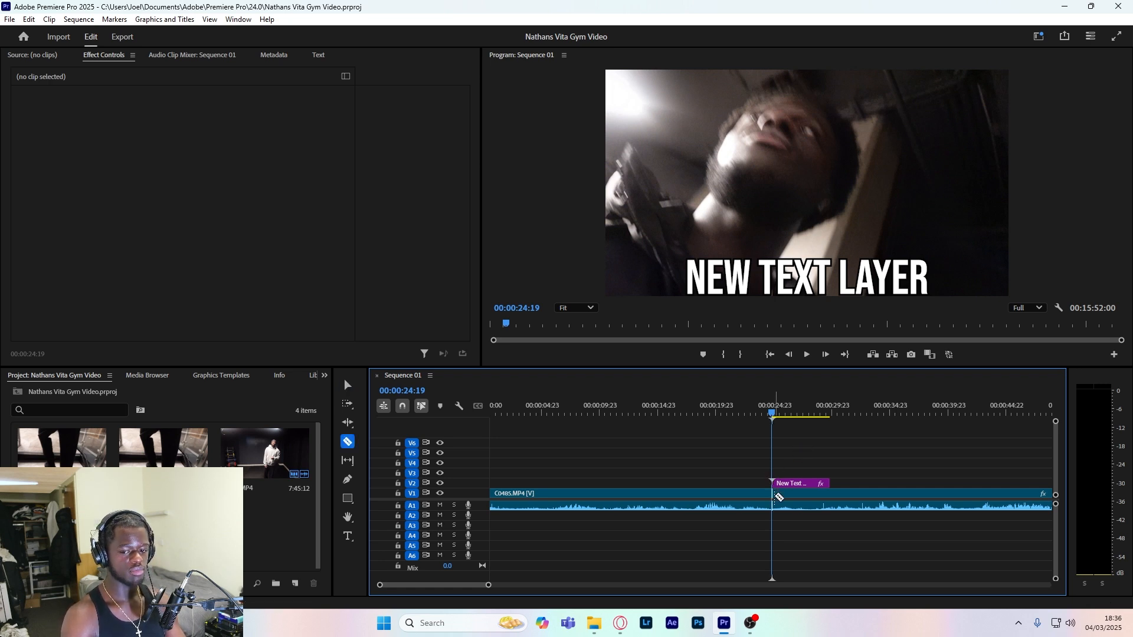
{"action": "left_click", "coordinate": [775, 495]}
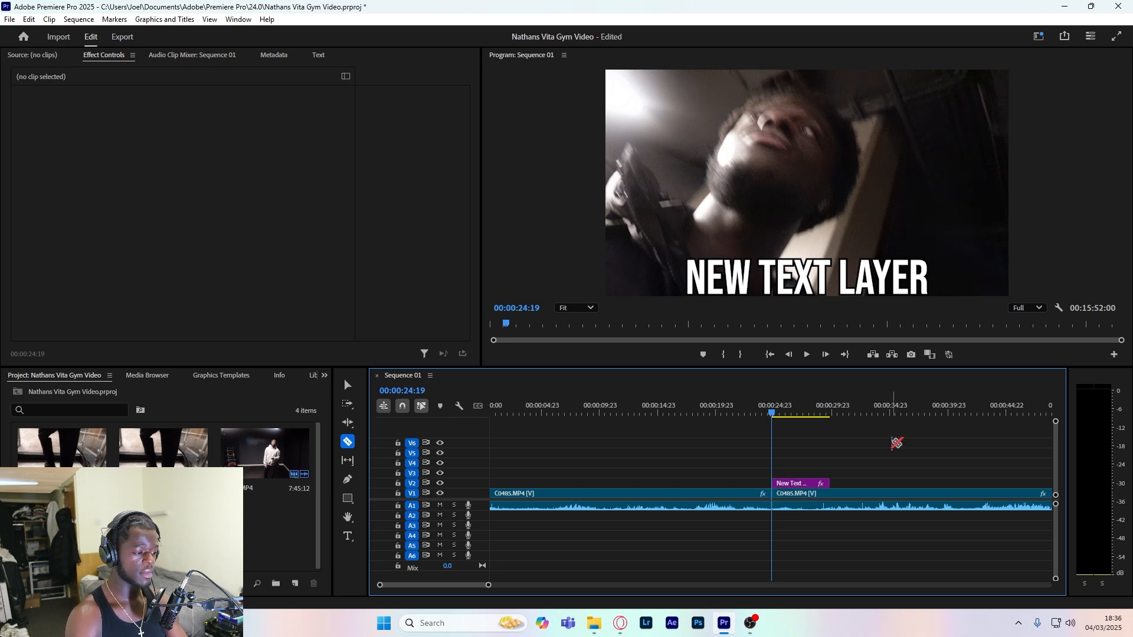
- Split C0485.MP4 again at 00:00:25:01, shortly after the first cut
{"action": "key", "text": "space"}
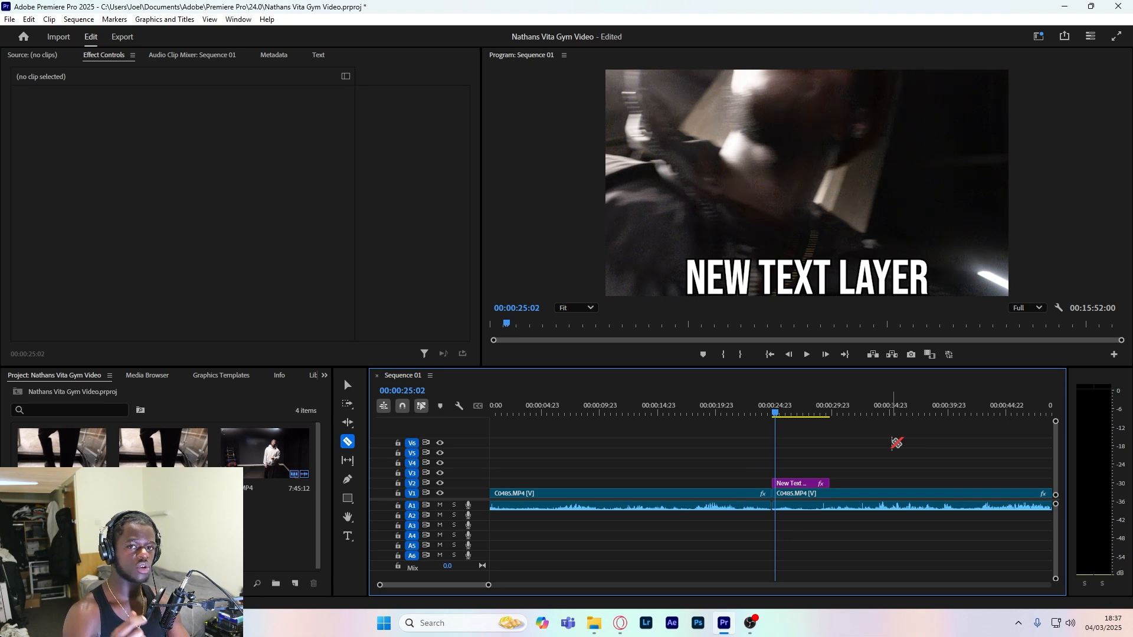
{"action": "key", "text": "Left"}
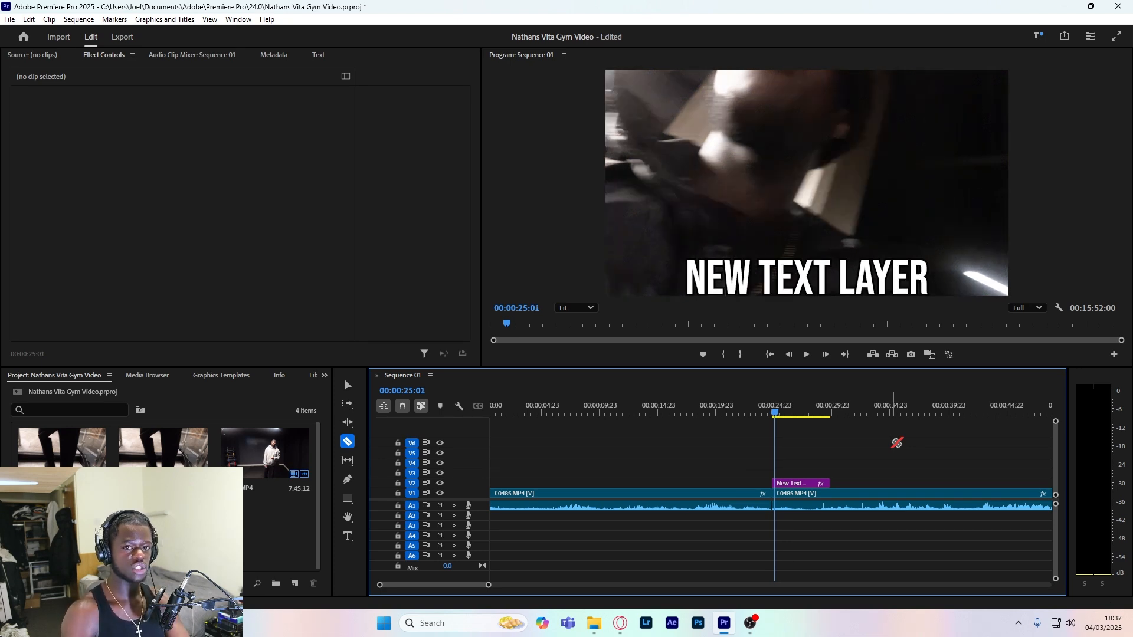
{"action": "key", "text": "equal"}
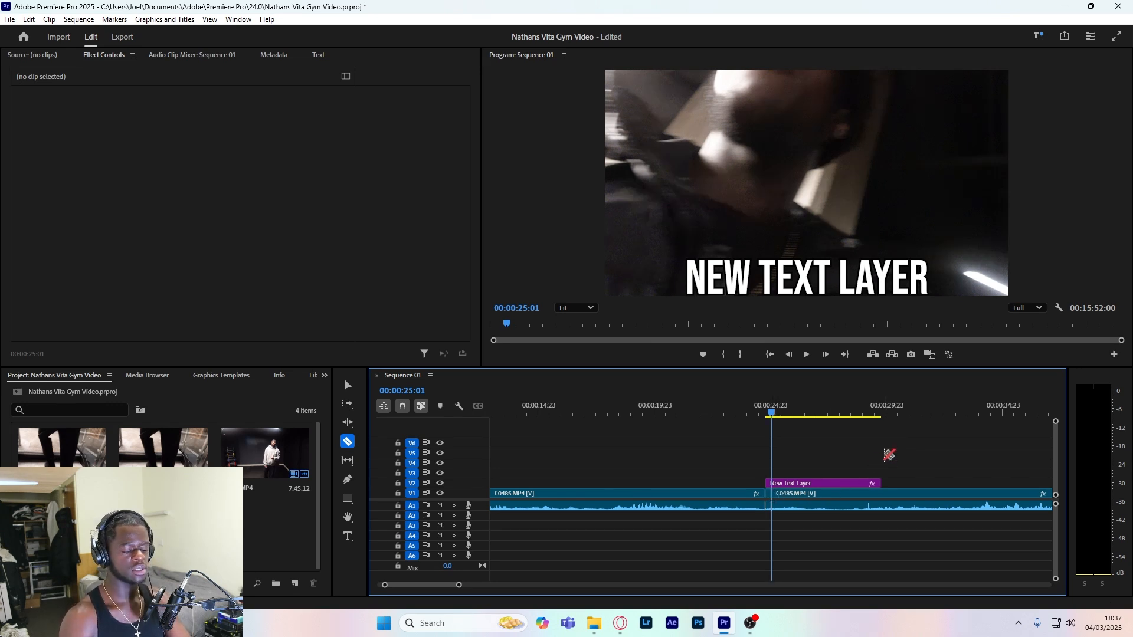
{"action": "key", "text": "v"}
- Replay the short section between the cuts and return the playhead to 00:00:24:19
{"action": "key", "text": "space"}
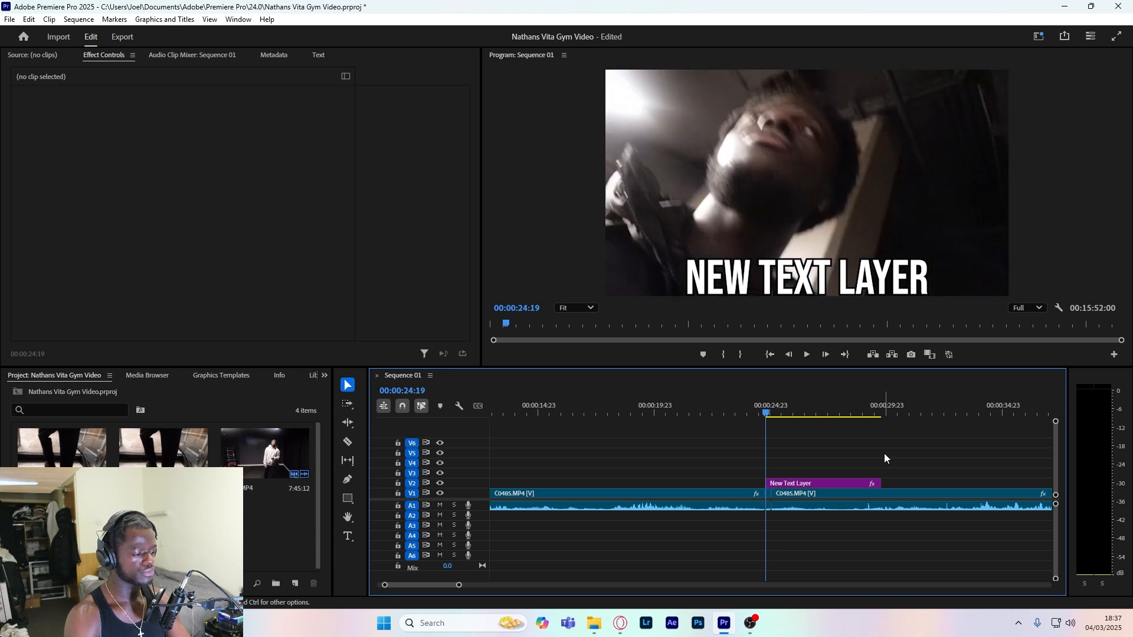
{"action": "key", "text": "Up"}
{"action": "key", "text": "Up"}
{"action": "key", "text": "Down"}
{"action": "key", "text": "space"}
{"action": "key", "text": "Up"}
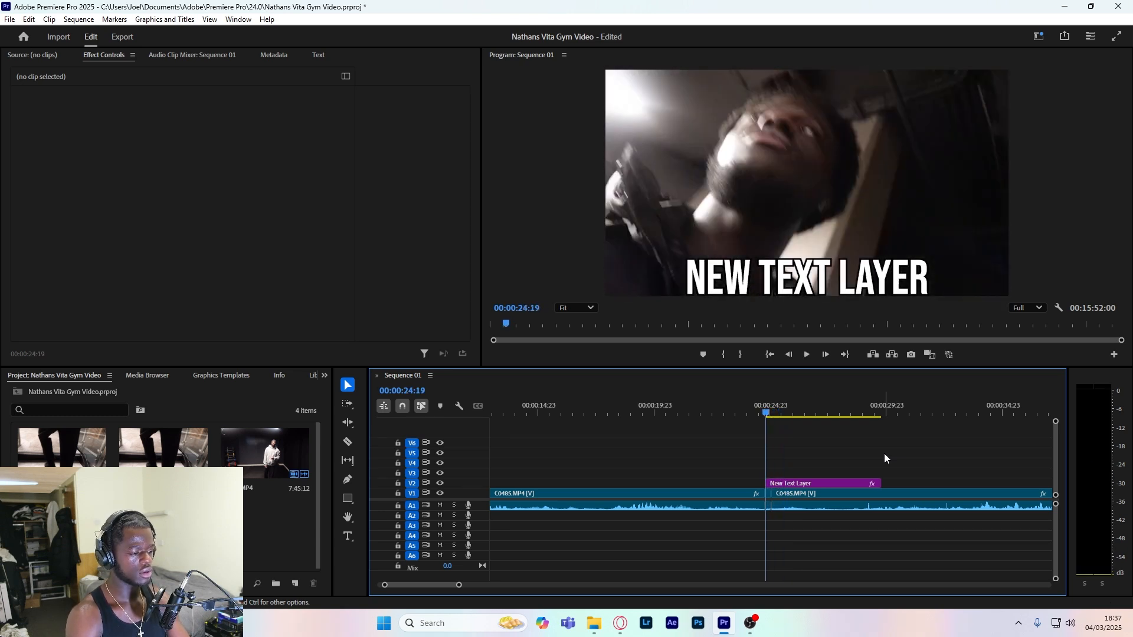
- Replace the text layer's wording with "NO"
{"action": "left_click", "coordinate": [347, 536]}
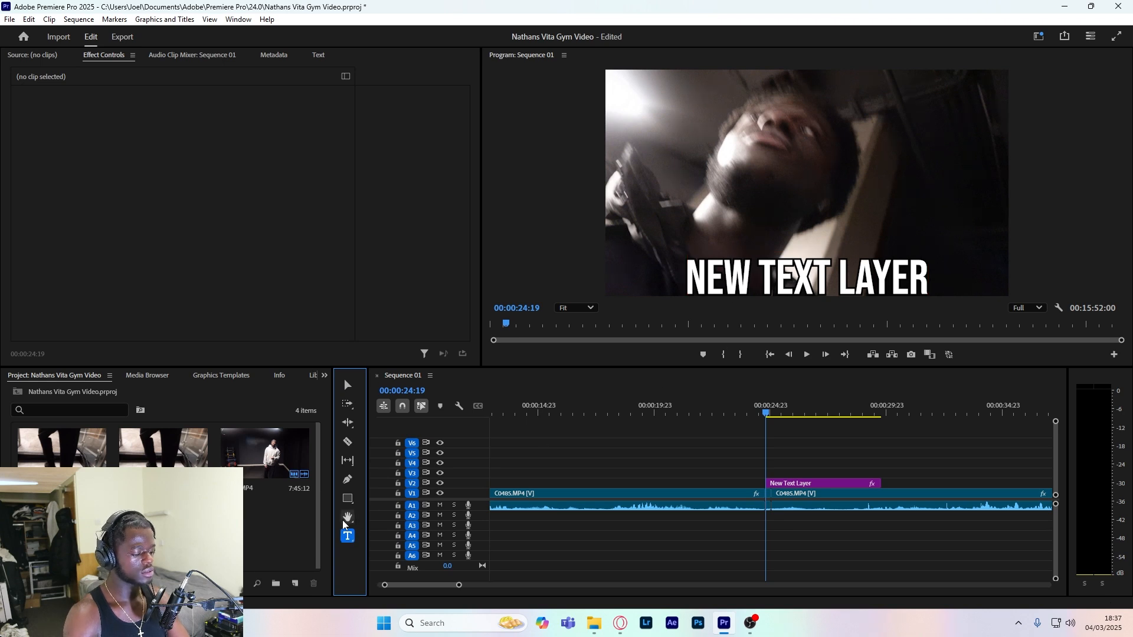
{"action": "double_click", "coordinate": [813, 273]}
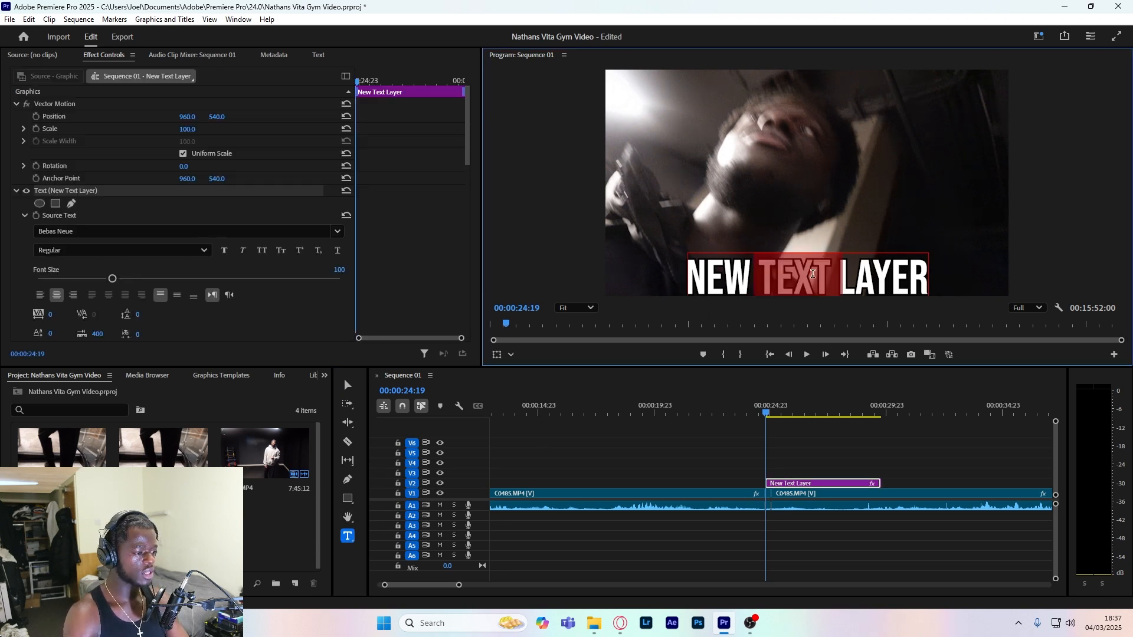
{"action": "key", "text": "ctrl+a"}
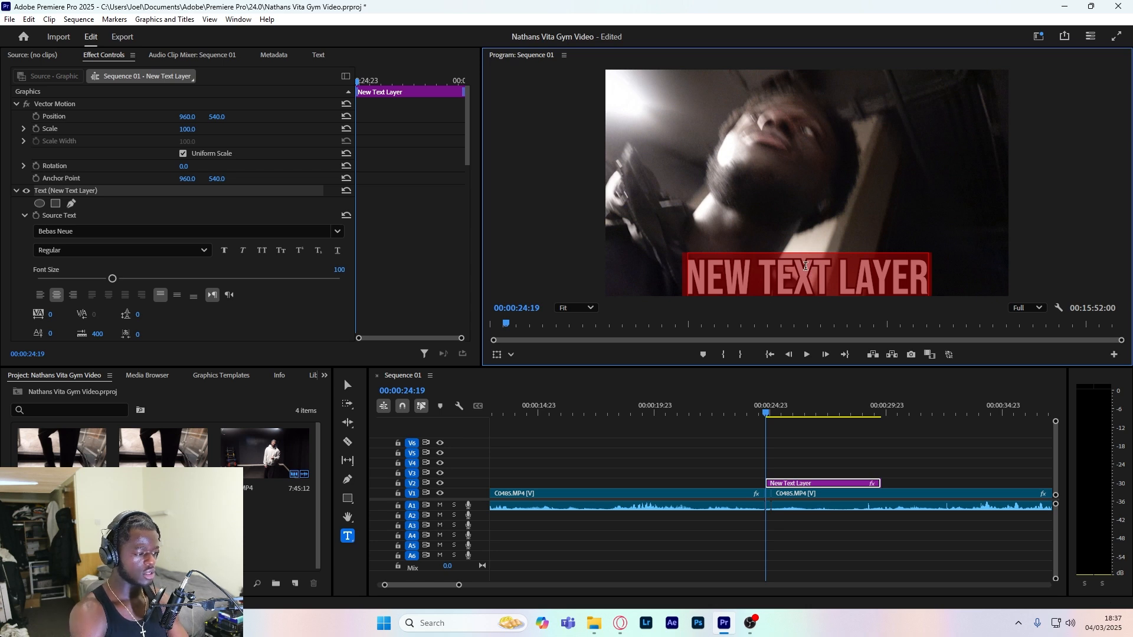
{"action": "type", "text": "NO"}
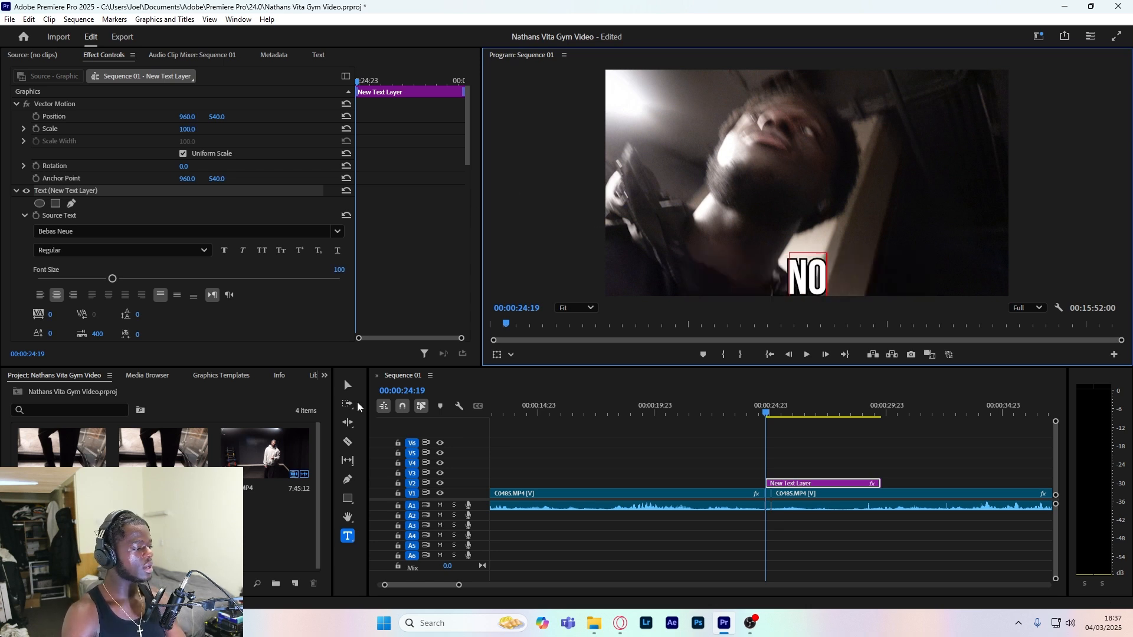
{"action": "left_click", "coordinate": [348, 385]}
- Start keyframing the NO text's Scale and Position under its Transform settings at 00:00:24:19
{"action": "scroll", "coordinate": [469, 186], "scroll_direction": "down", "scroll_amount": 3}
{"action": "scroll", "coordinate": [470, 190], "scroll_direction": "down", "scroll_amount": 8}
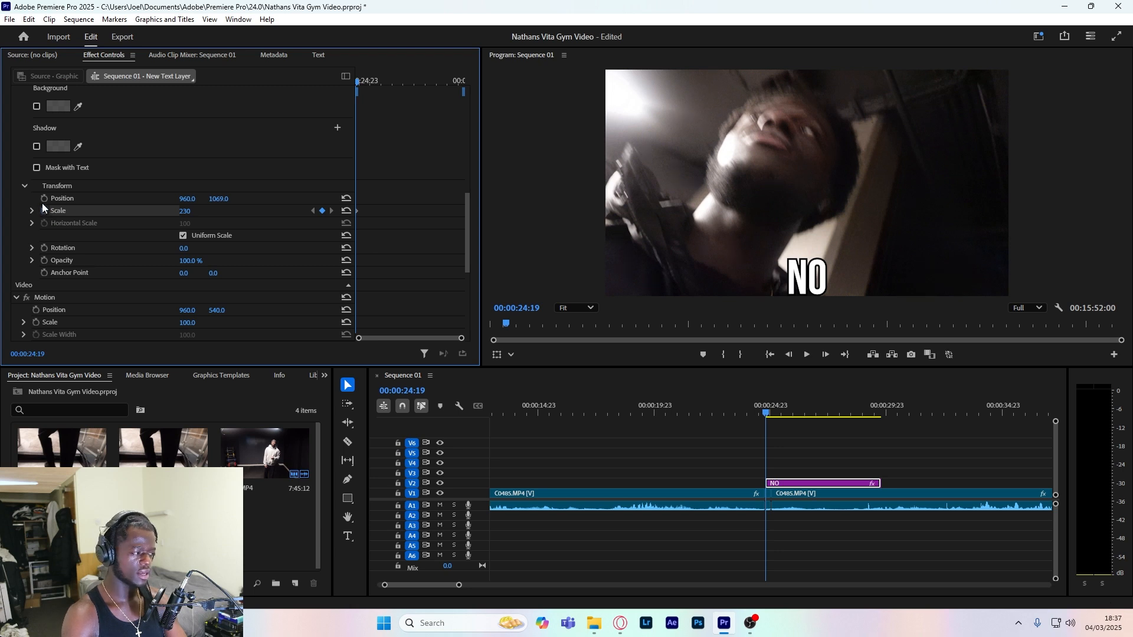
{"action": "left_click", "coordinate": [42, 198]}
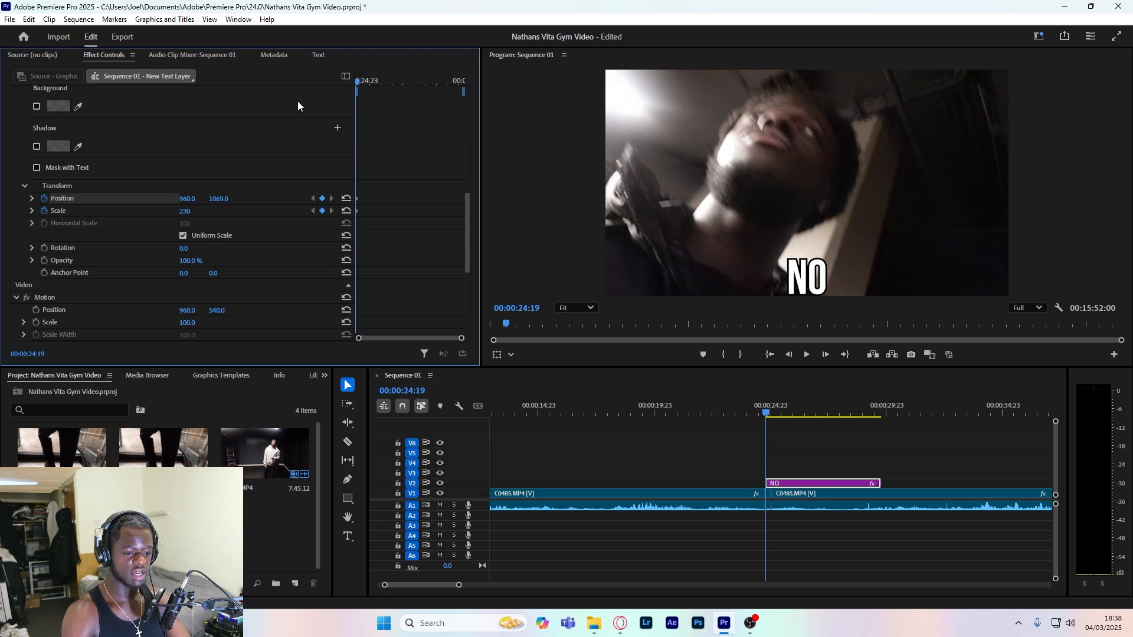
- Move the playhead to 00:00:25:06 in the NO text's keyframe timeline
{"action": "left_click_drag", "start_coordinate": [461, 338], "coordinate": [416, 334]}
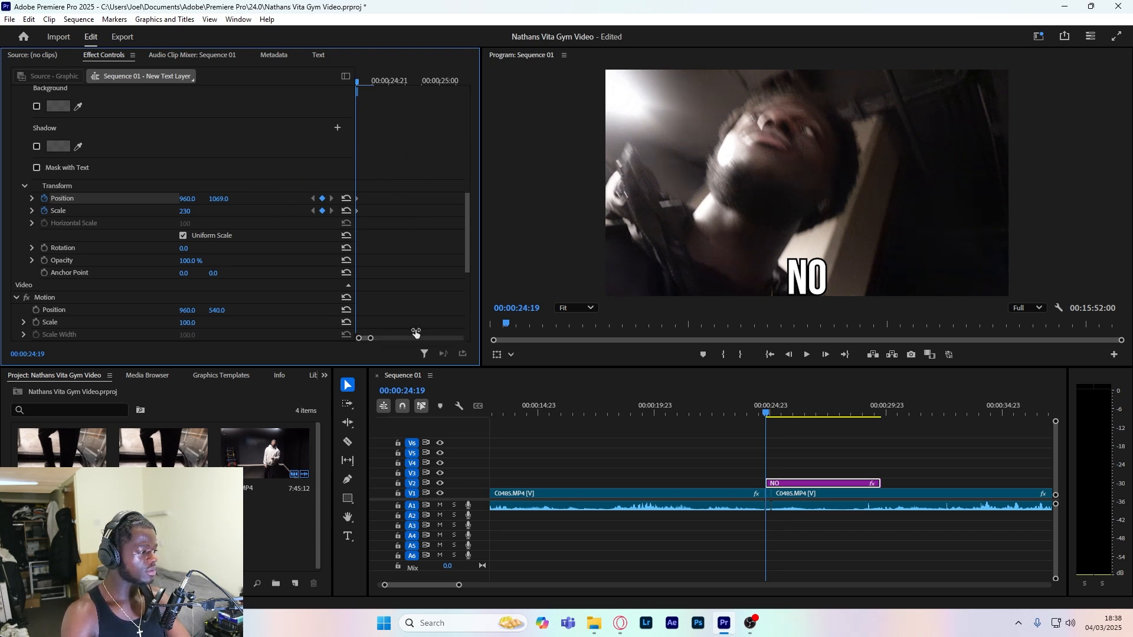
{"action": "left_click_drag", "start_coordinate": [371, 338], "coordinate": [433, 338]}
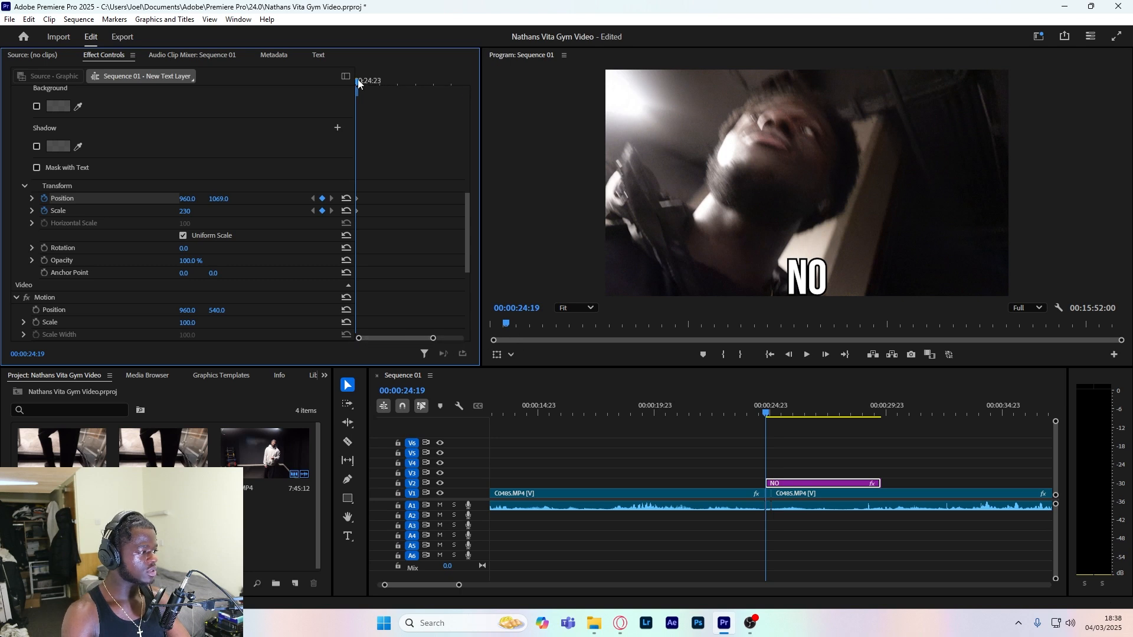
{"action": "left_click_drag", "start_coordinate": [358, 79], "coordinate": [372, 83]}
{"action": "left_click", "coordinate": [322, 198]}
{"action": "left_click", "coordinate": [322, 211]}
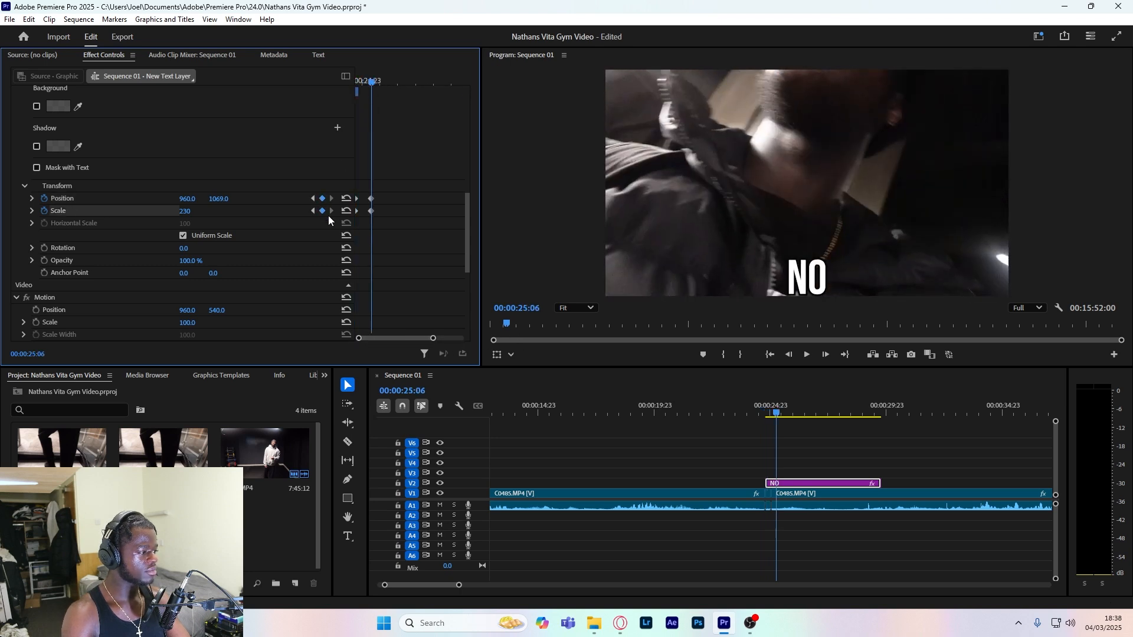
{"action": "left_click", "coordinate": [323, 199]}
{"action": "left_click", "coordinate": [322, 210]}
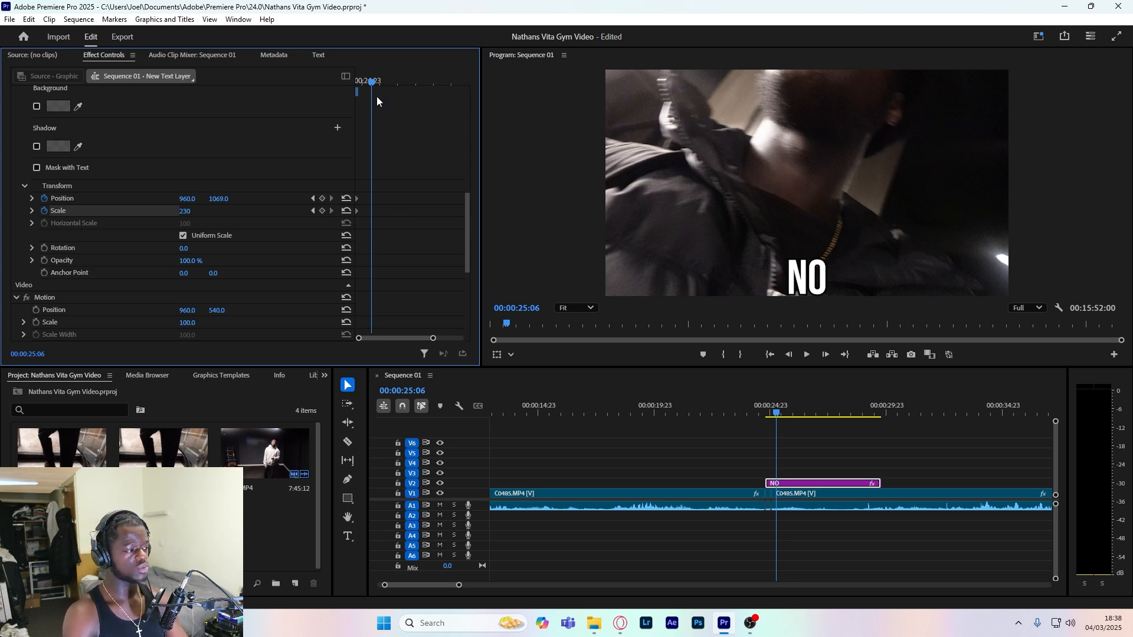
- Add Position and Scale keyframes to the NO text at 00:00:24:22 and set its Scale there to 269
{"action": "key", "text": "Up"}
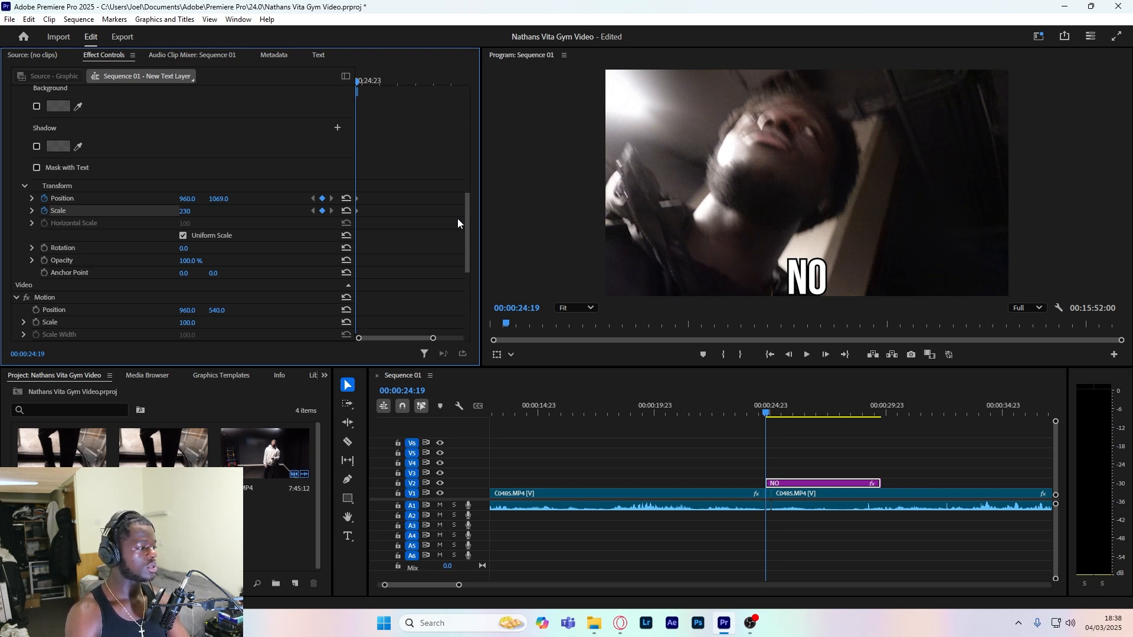
{"action": "key", "text": "Right"}
{"action": "key", "text": "Right"}
{"action": "key", "text": "Right"}
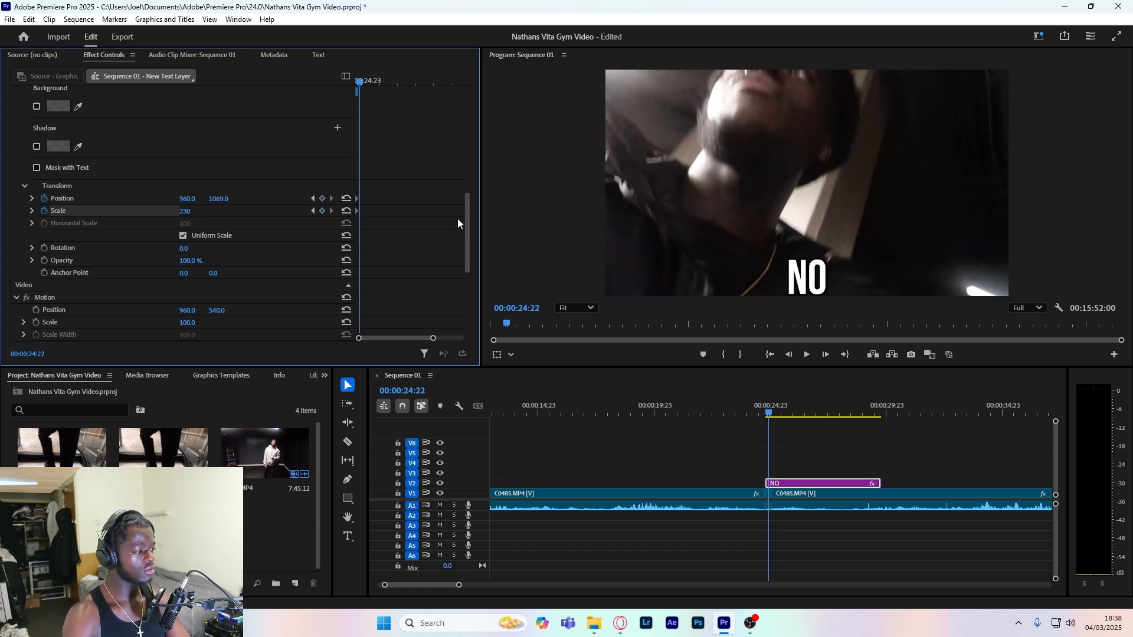
{"action": "left_click", "coordinate": [322, 198]}
{"action": "left_click", "coordinate": [322, 210]}
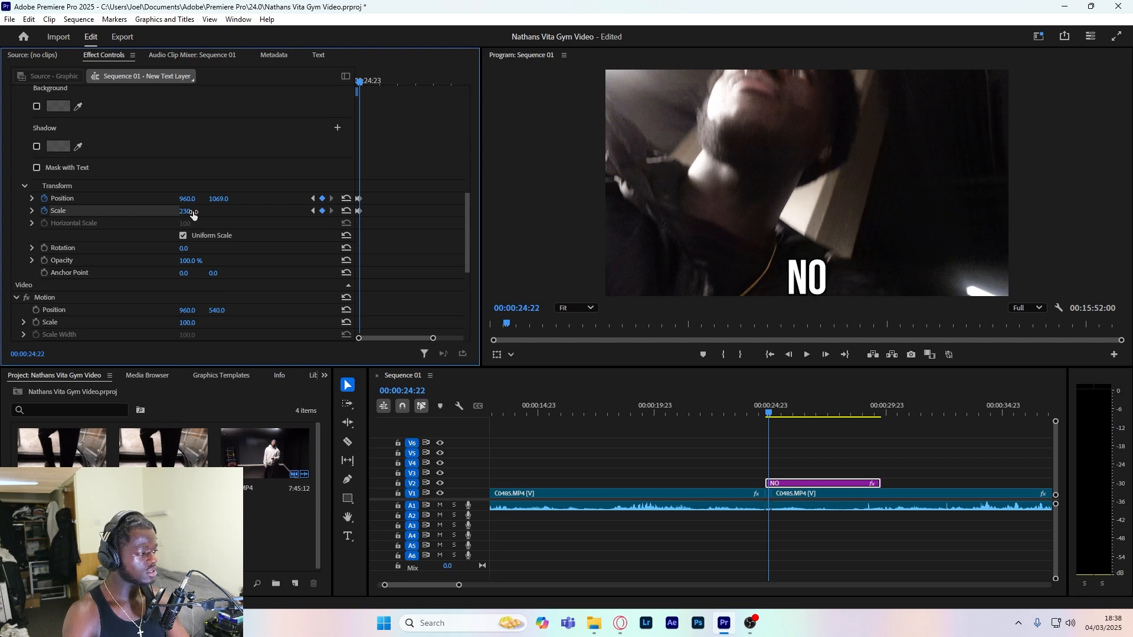
{"action": "mouse_move", "coordinate": [186, 212]}
{"action": "left_mouse_down"}
{"action": "mouse_move", "coordinate": [210, 211]}
{"action": "mouse_move", "coordinate": [202, 203]}
{"action": "left_mouse_up"}
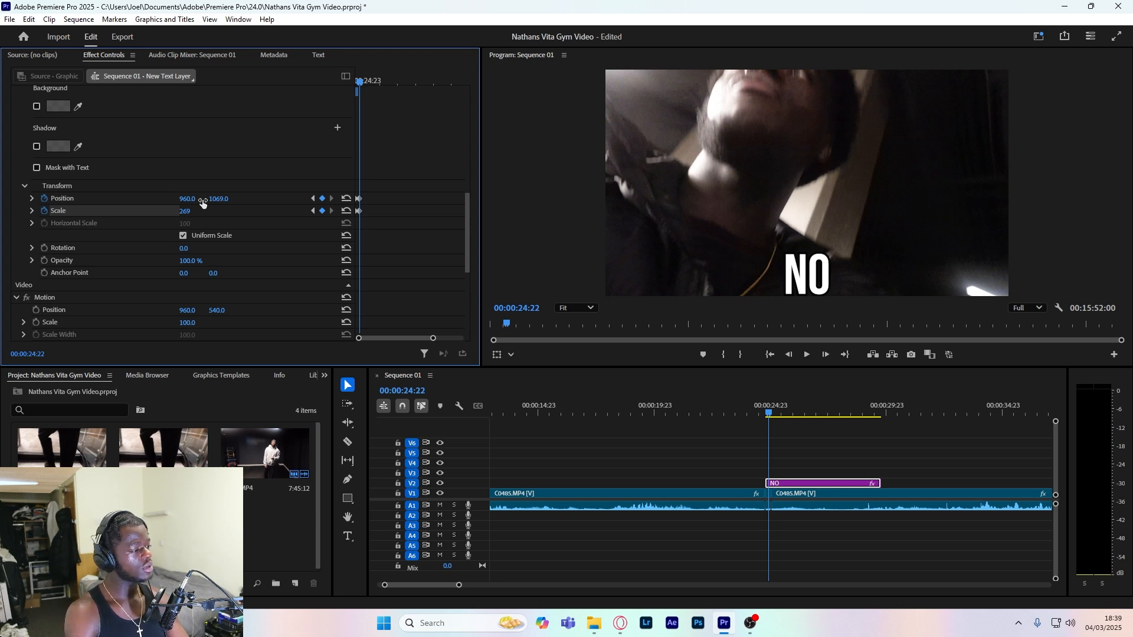
- Keyframe the NO text's Scale at 230 on frame 00:00:25:01
{"action": "key", "text": "Right"}
{"action": "key", "text": "Right"}
{"action": "key", "text": "Right"}
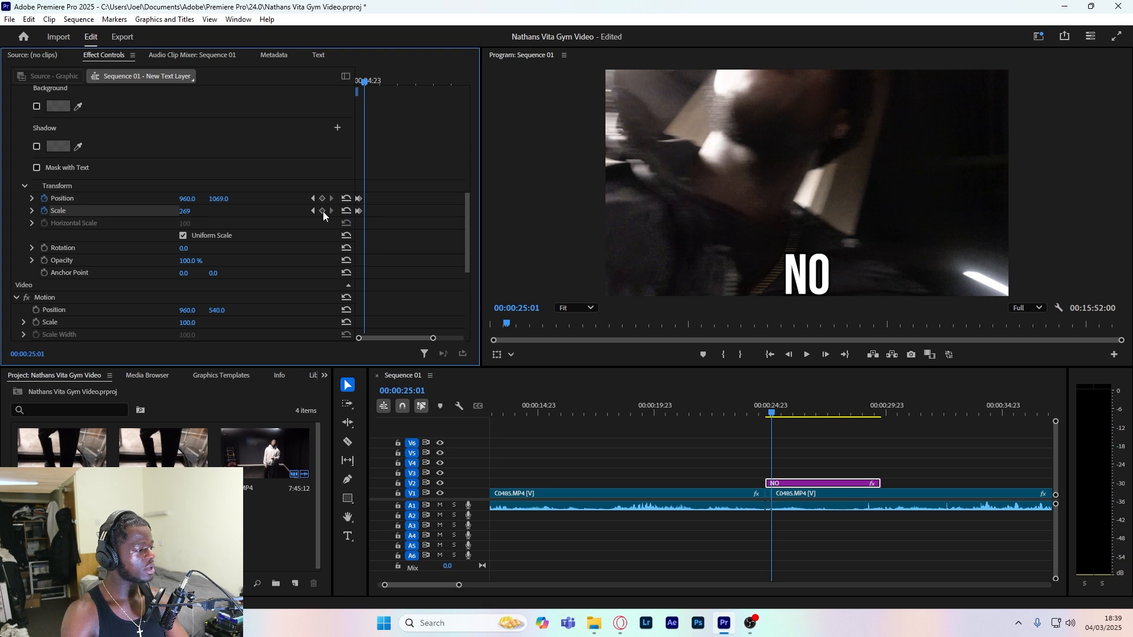
{"action": "left_click_drag", "start_coordinate": [184, 211], "coordinate": [171, 211]}
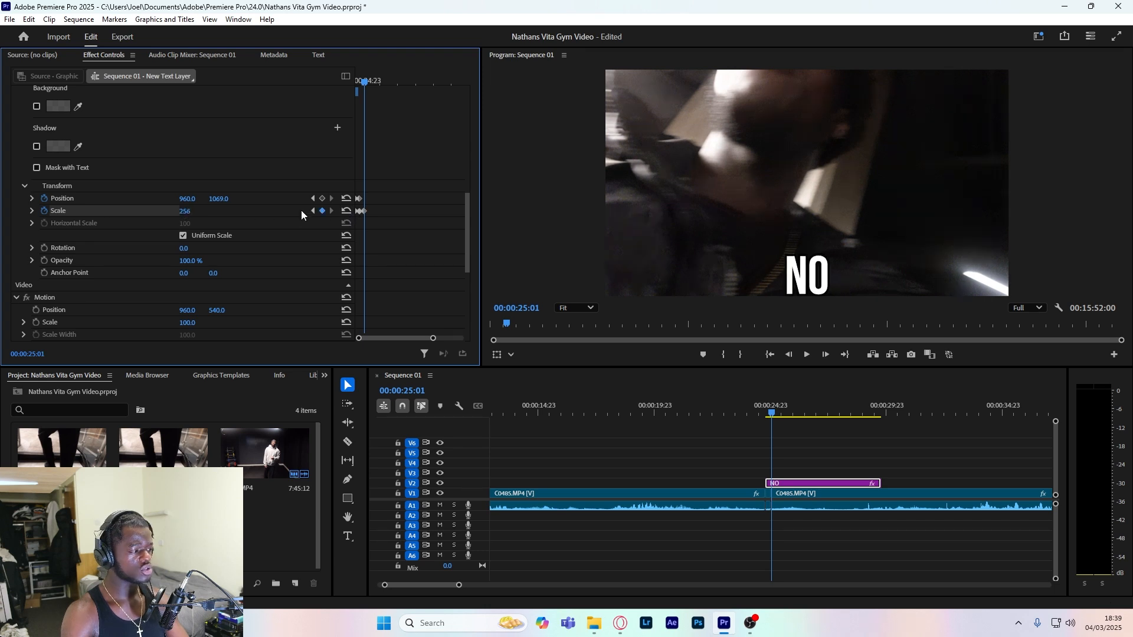
{"action": "left_click", "coordinate": [346, 212]}
{"action": "left_click", "coordinate": [190, 210]}
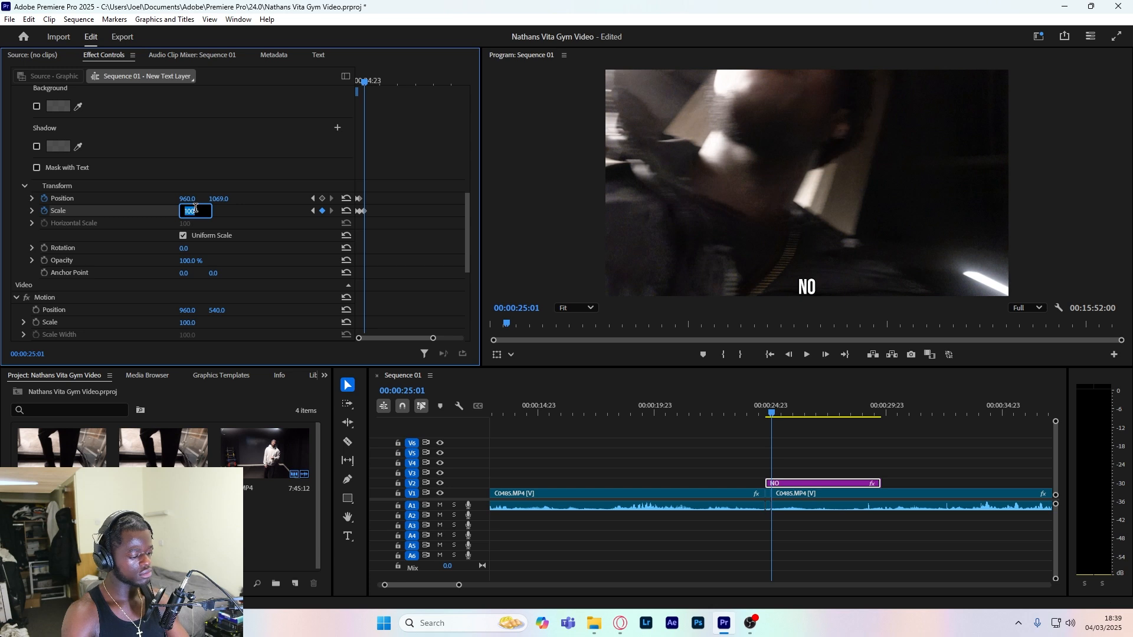
{"action": "type", "text": "230"}
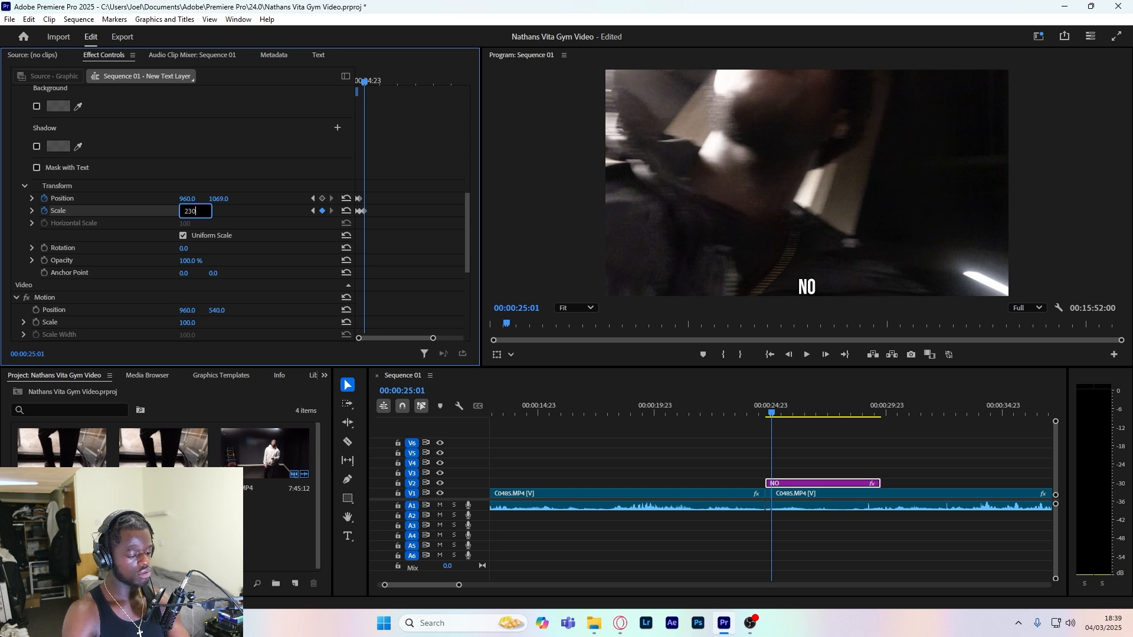
{"action": "key", "text": "Return"}
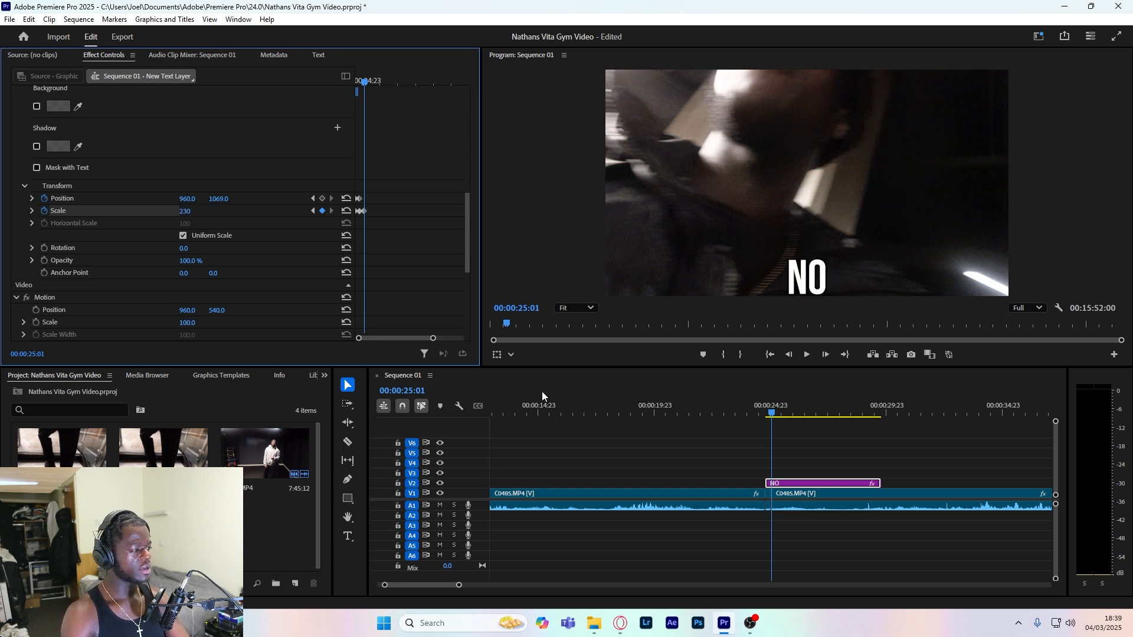
- Play back the NO text's scale animation and return the playhead to the start of the text at 00:00:24:19
{"action": "key", "text": "space"}
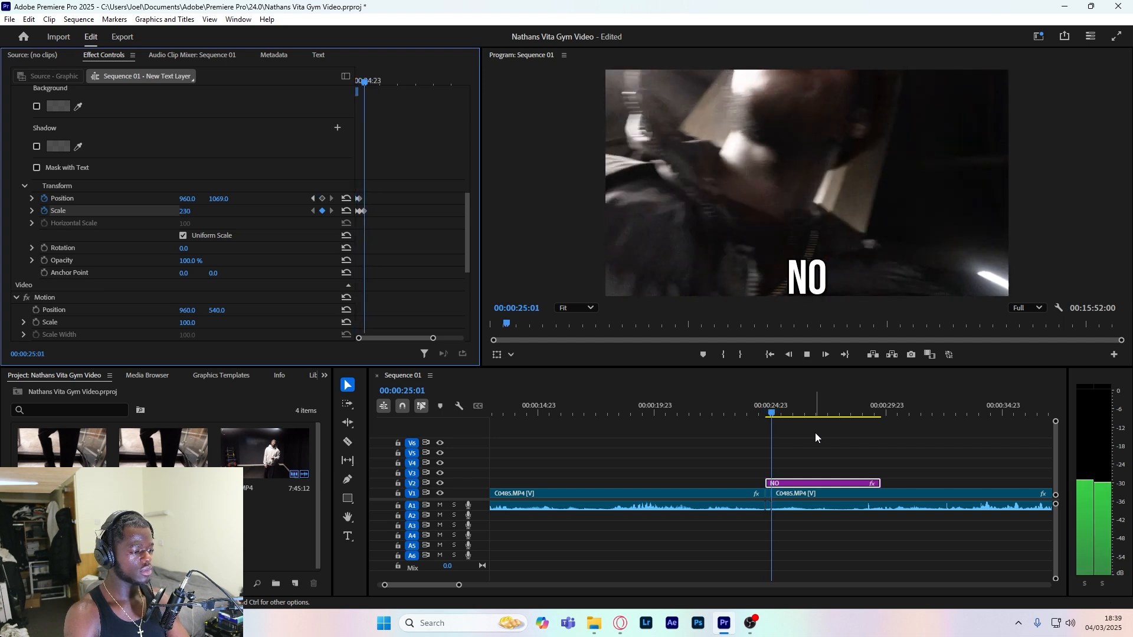
{"action": "key", "text": "space"}
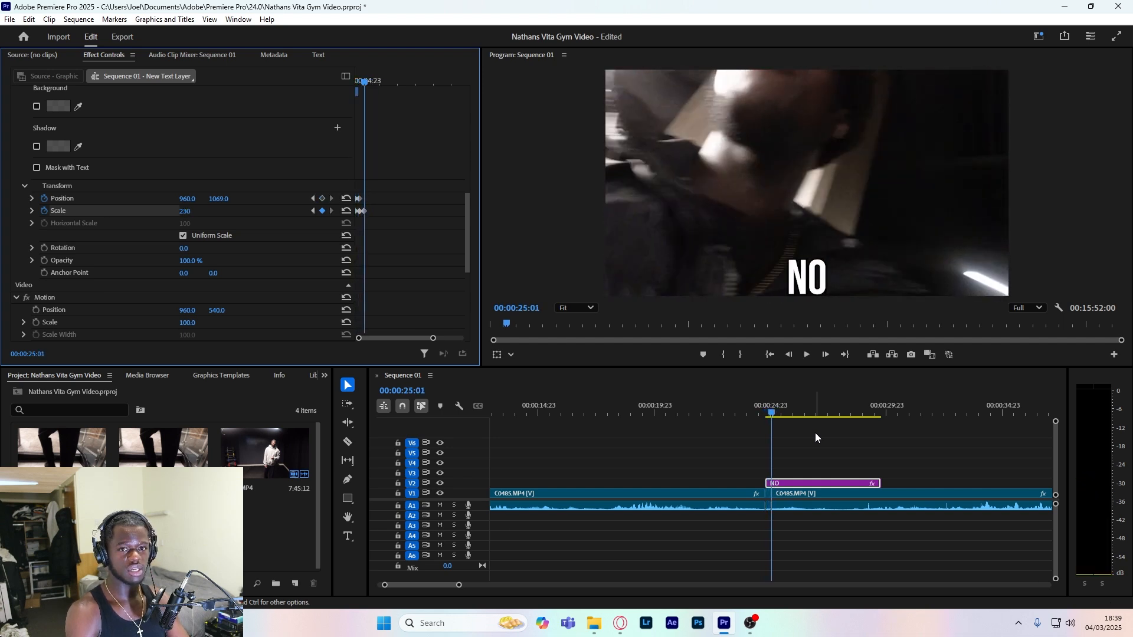
{"action": "key", "text": "Up"}
{"action": "key", "text": "Up"}
{"action": "key", "text": "Down"}
{"action": "key", "text": "space"}
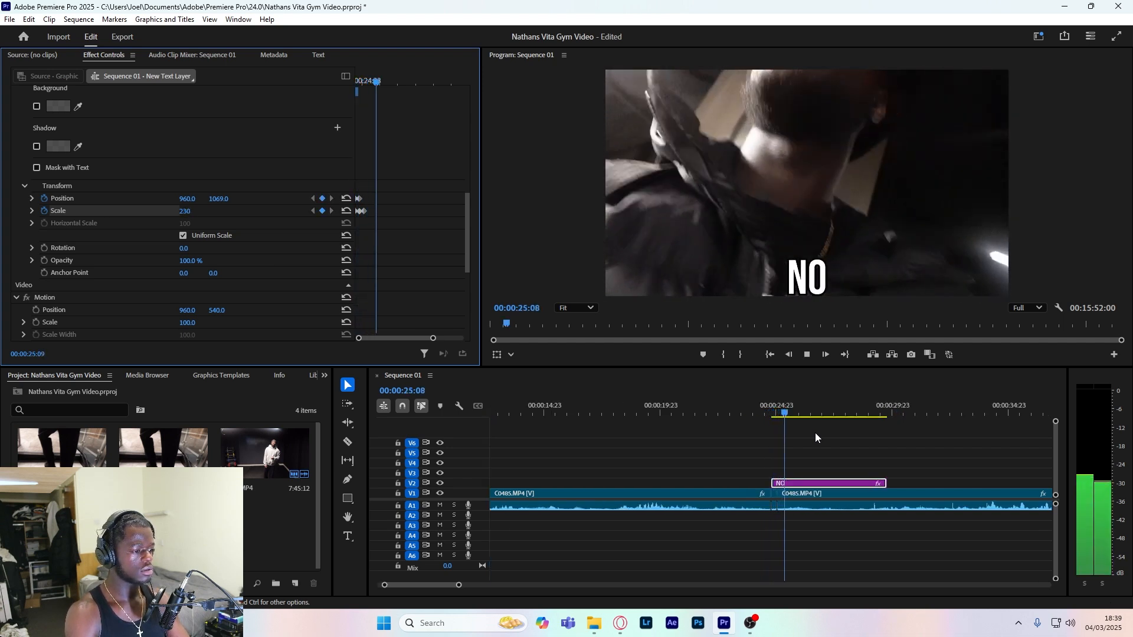
{"action": "key", "text": "space"}
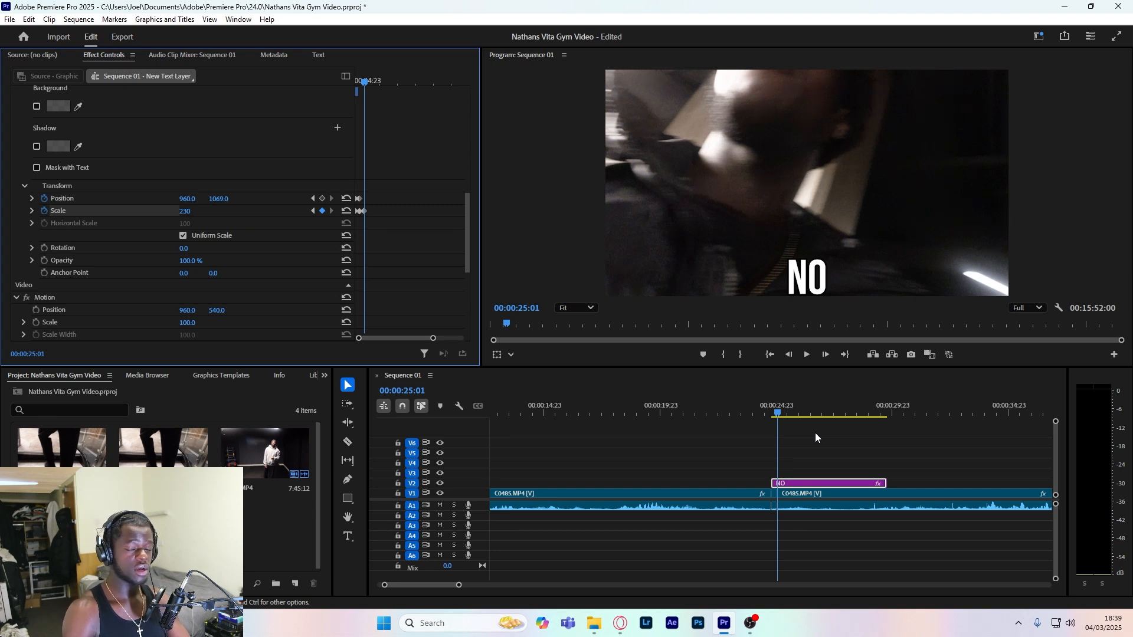
{"action": "key", "text": "Left"}
{"action": "key", "text": "Left"}
{"action": "key", "text": "Left"}
{"action": "key", "text": "Left"}
{"action": "key", "text": "Left"}
{"action": "key", "text": "Left"}
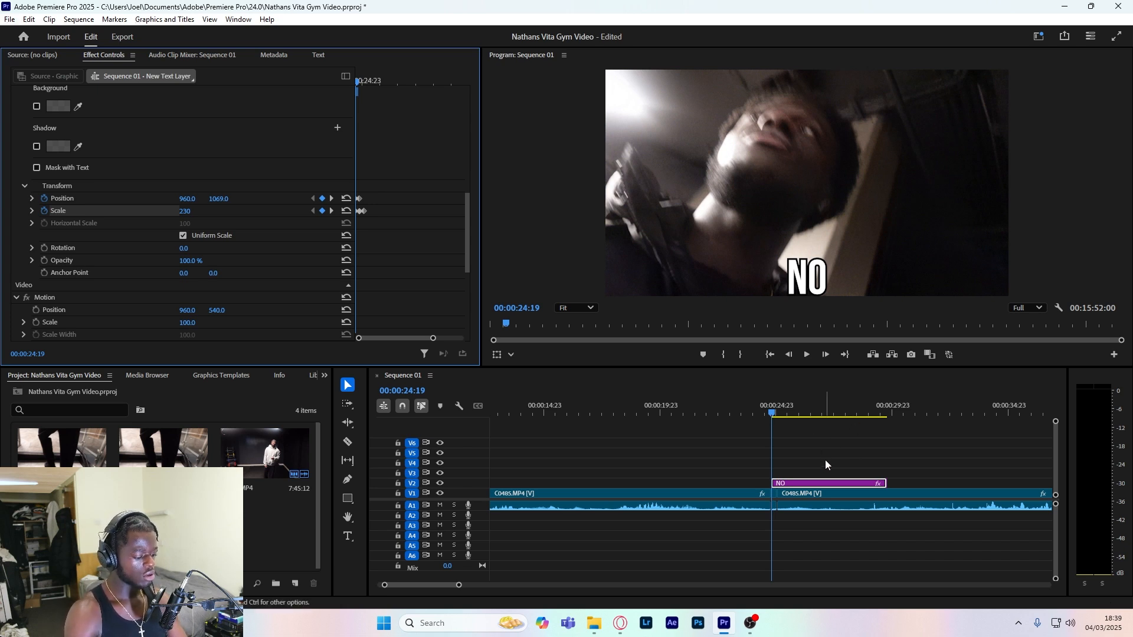
- Duplicate the NO text clip on V2 so that the copy starts at the second cut, 00:00:25:01
{"action": "left_click", "coordinate": [785, 485]}
{"action": "left_click_drag", "start_coordinate": [790, 486], "coordinate": [795, 485]}
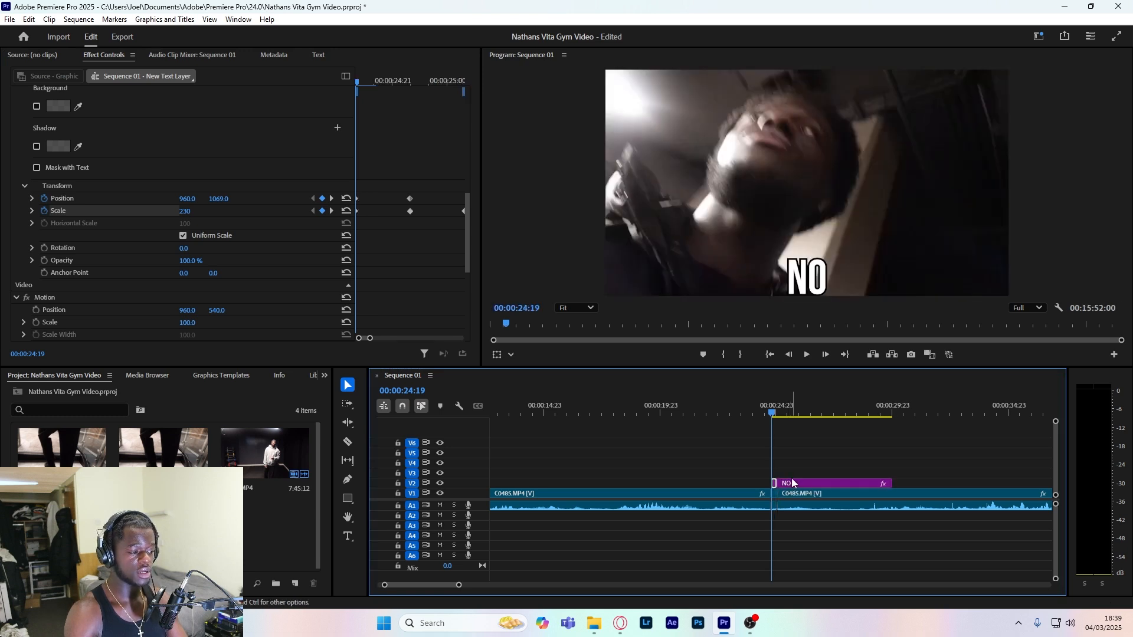
{"action": "key", "text": "equal"}
{"action": "key", "text": "equal"}
{"action": "key", "text": "equal"}
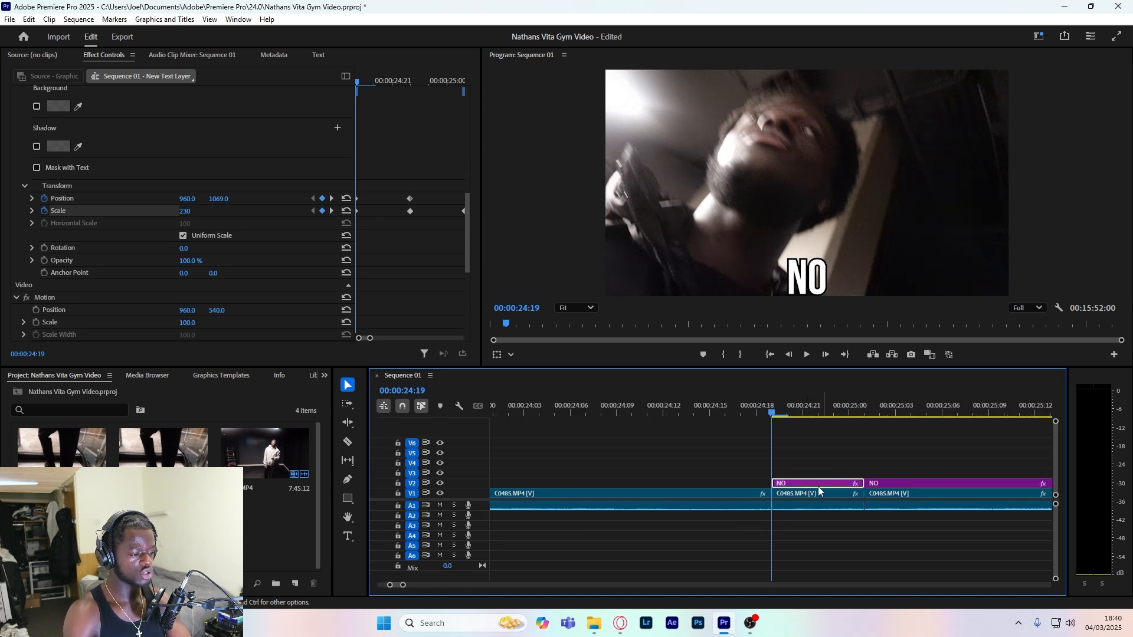
{"action": "key", "text": "minus"}
- Replace the wording of the duplicated text clip with "Sorry" at 00:00:25:01
{"action": "left_click", "coordinate": [845, 488]}
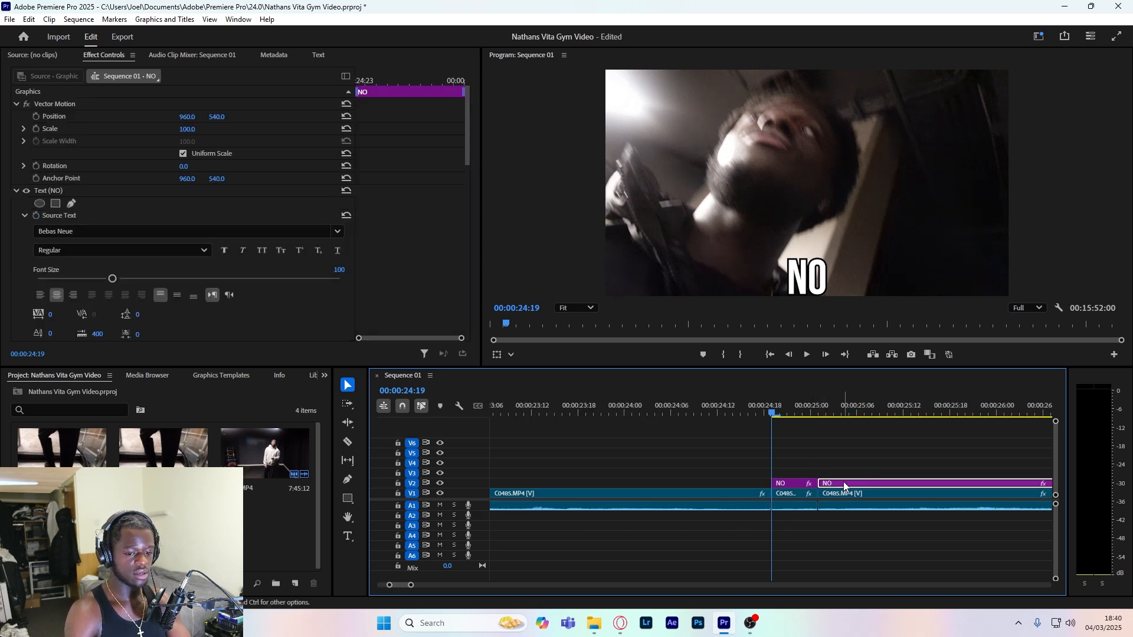
{"action": "key", "text": "Down"}
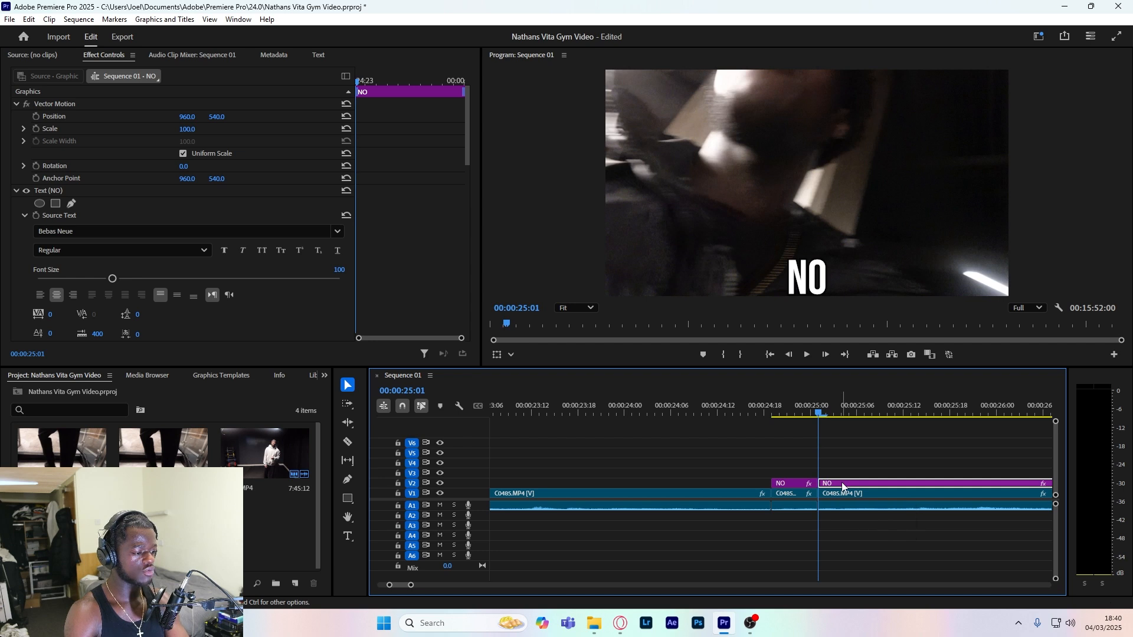
{"action": "left_click", "coordinate": [347, 536]}
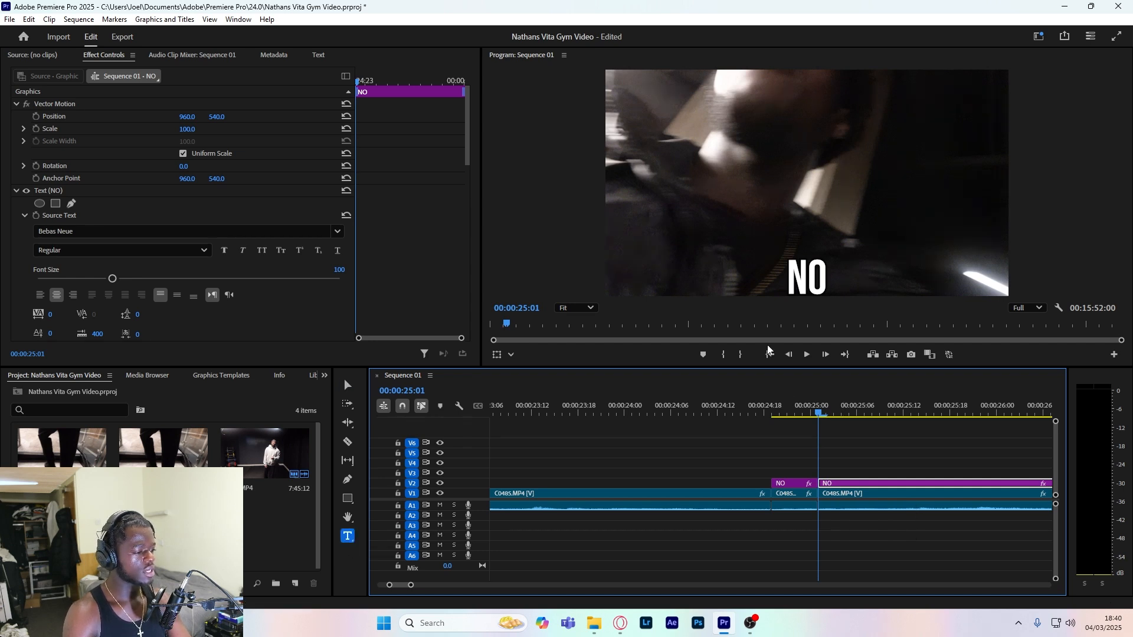
{"action": "double_click", "coordinate": [813, 272]}
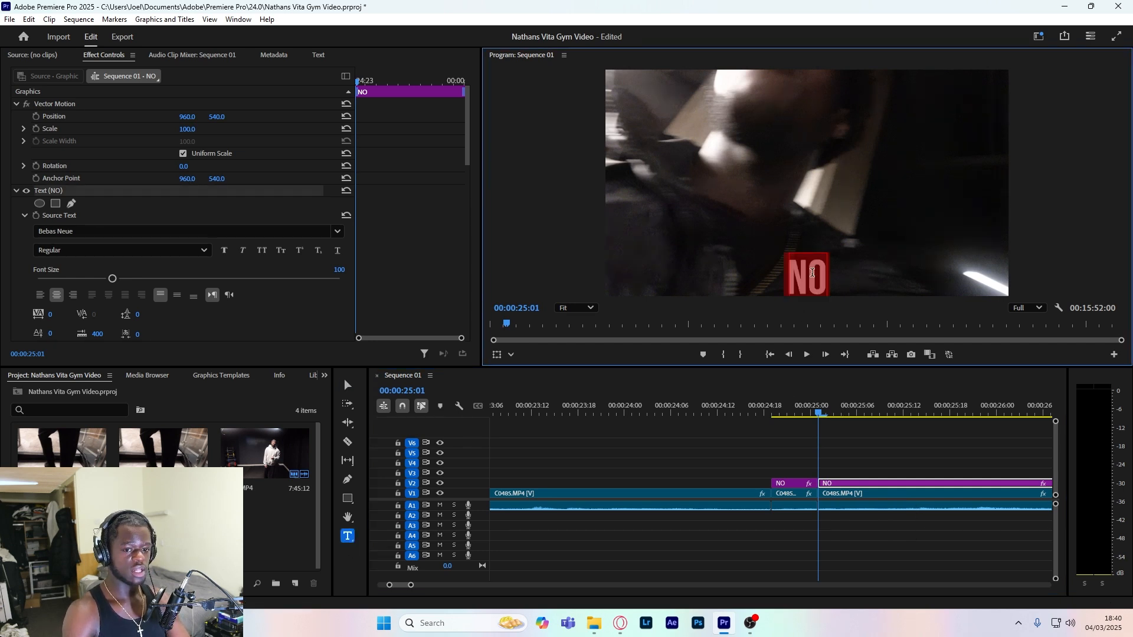
{"action": "type", "text": "SORRY"}
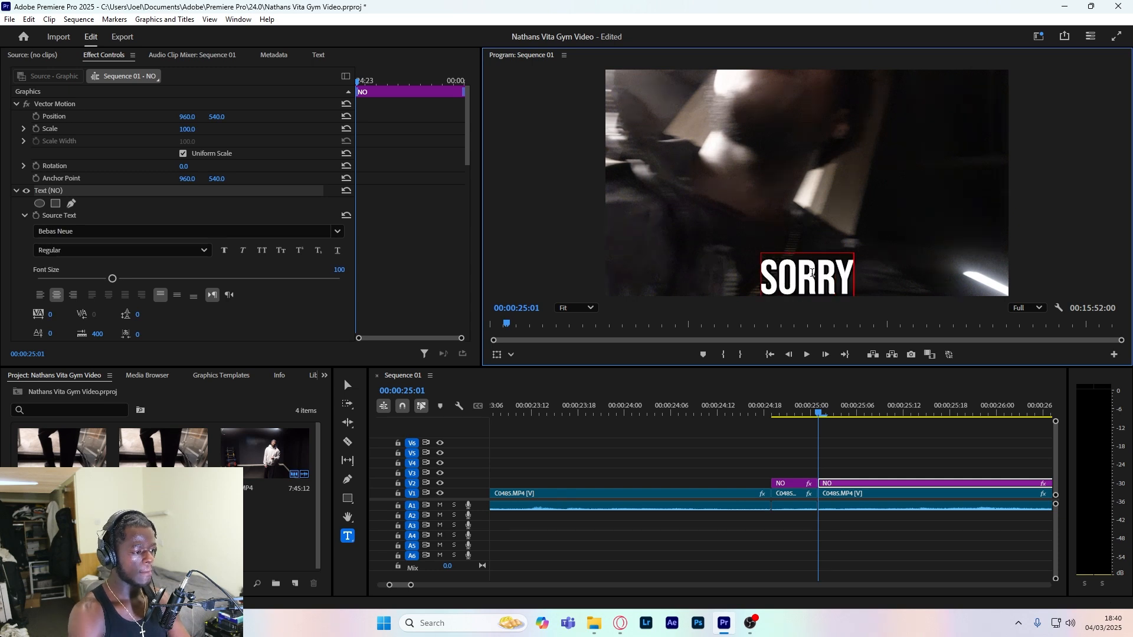
- Replay the NO and Sorry titles from just before the first one and stop at 00:00:25:16
{"action": "left_click", "coordinate": [758, 411]}
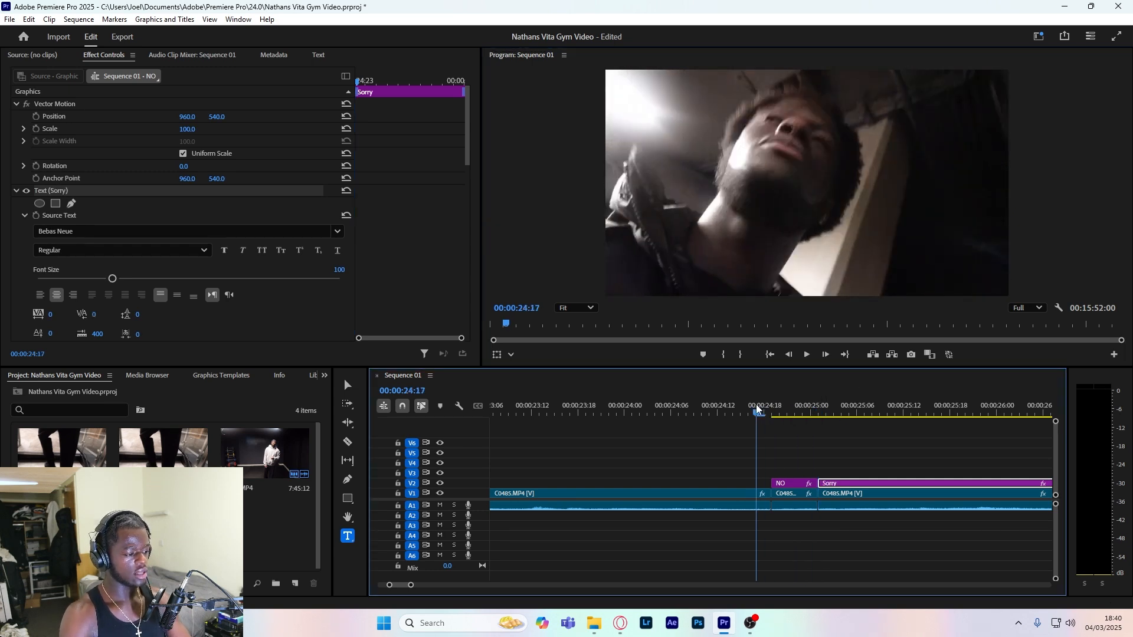
{"action": "key", "text": "minus"}
{"action": "key", "text": "minus"}
{"action": "key", "text": "minus"}
{"action": "key", "text": "space"}
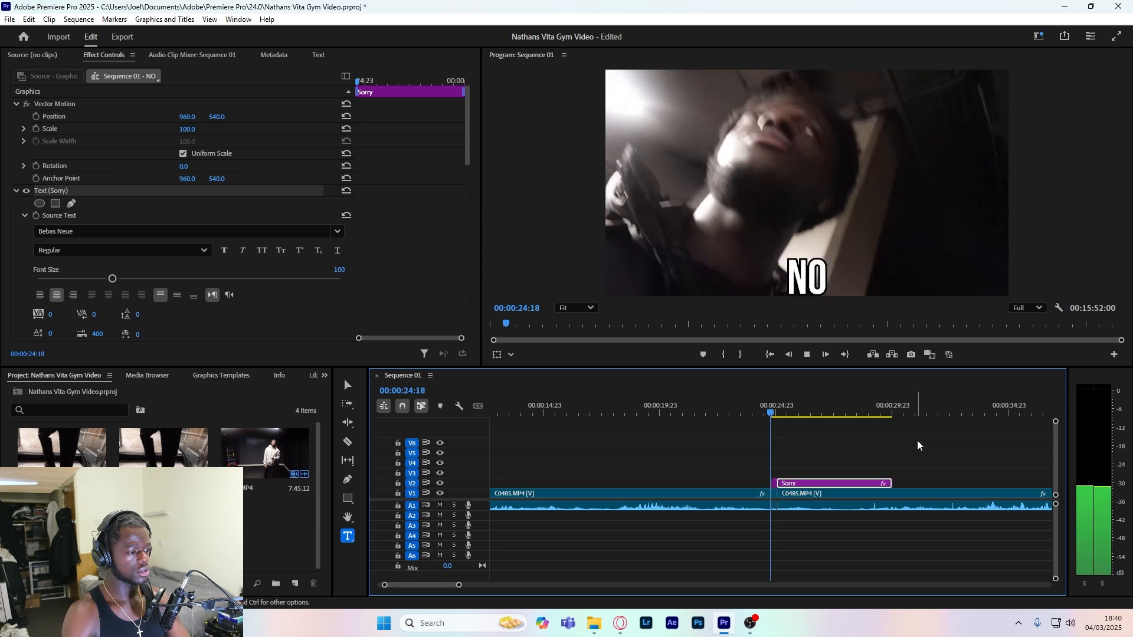
{"action": "key", "text": "space"}
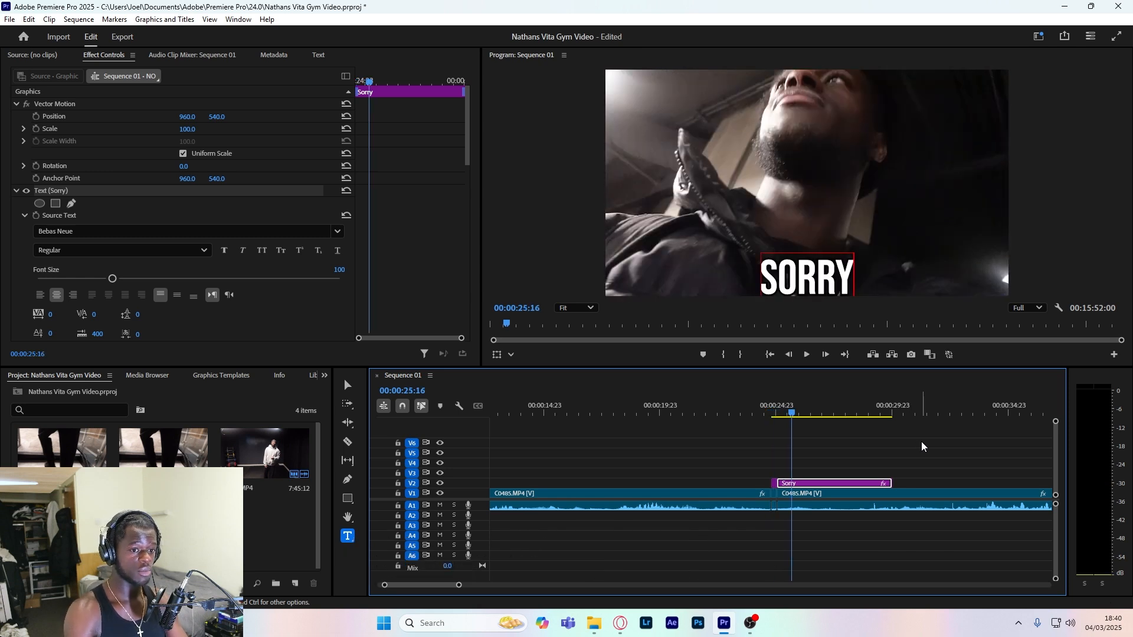
{"action": "key", "text": "Up"}
{"action": "key", "text": "Up"}
{"action": "key", "text": "Left"}
{"action": "key", "text": "Left"}
{"action": "key", "text": "Left"}
{"action": "key", "text": "Left"}
{"action": "key", "text": "Left"}
{"action": "key", "text": "Left"}
{"action": "key", "text": "Left"}
{"action": "key", "text": "Left"}
{"action": "key", "text": "Left"}
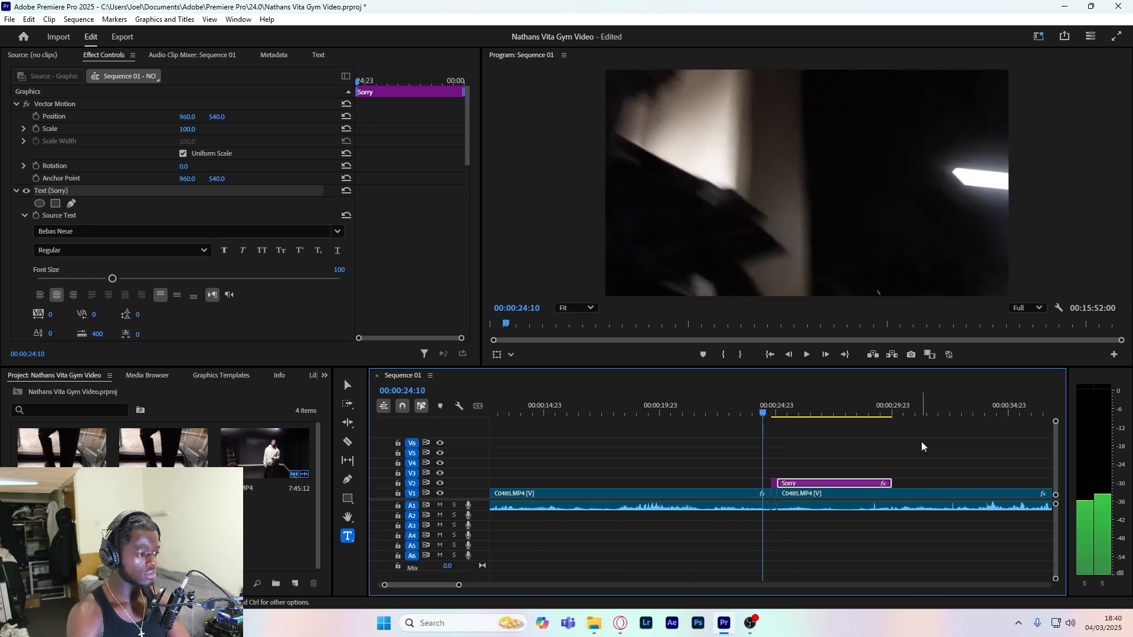
{"action": "key", "text": "space"}
{"action": "key", "text": "space"}
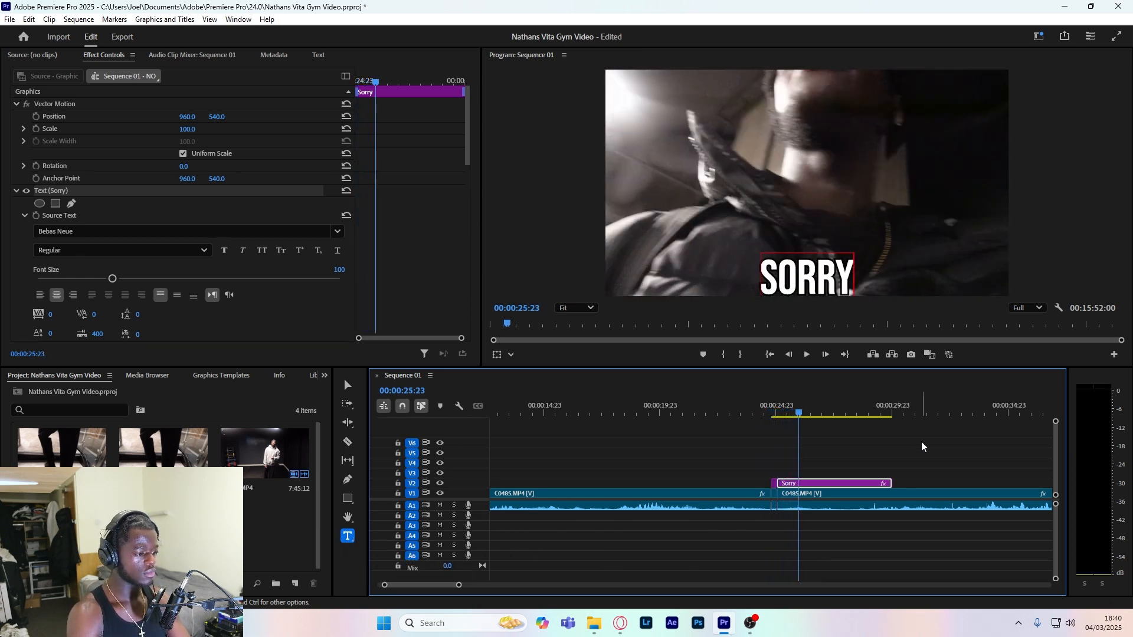
{"action": "key", "text": "space"}
{"action": "key", "text": "space"}
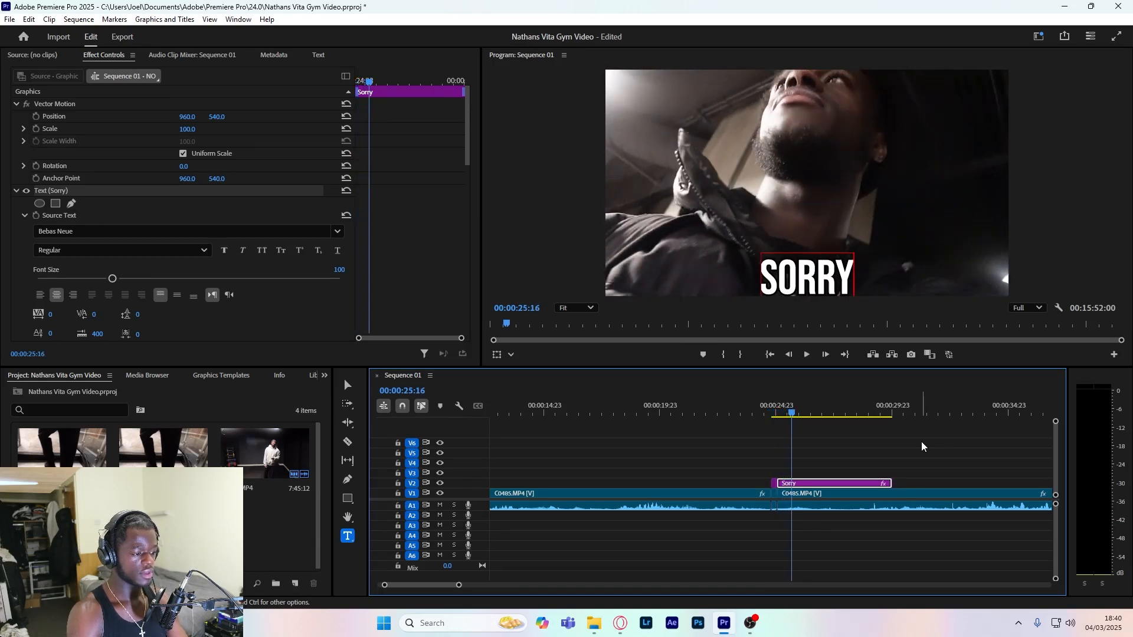
- Split the Sorry text clip at 00:00:25:15 and delete the part after the split
{"action": "key", "text": "Left"}
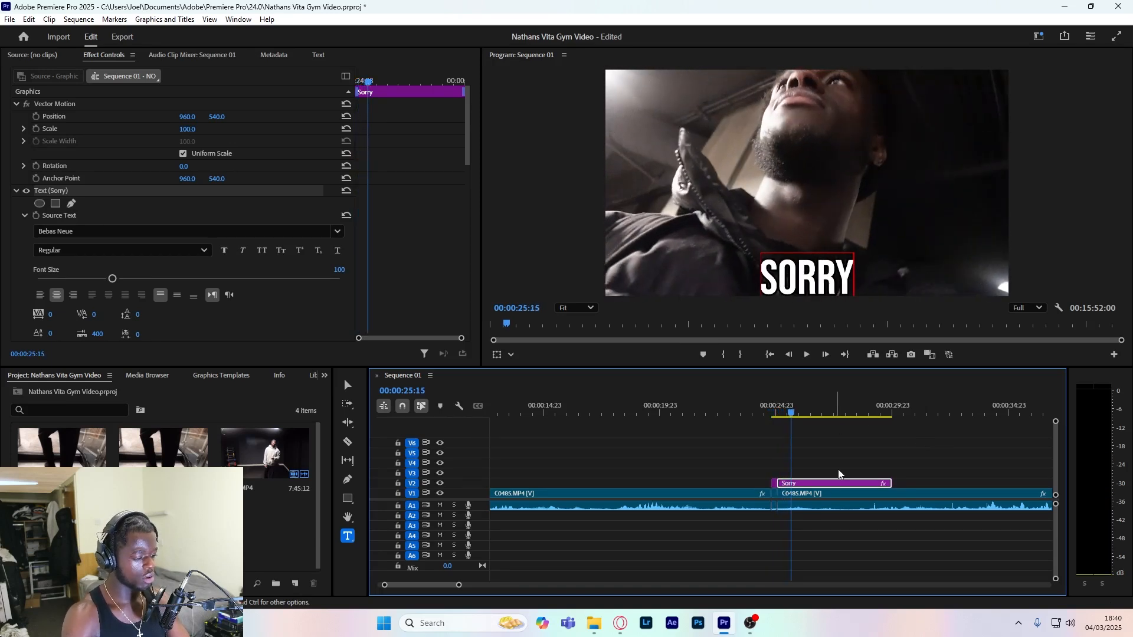
{"action": "key", "text": "v"}
{"action": "left_click", "coordinate": [817, 485]}
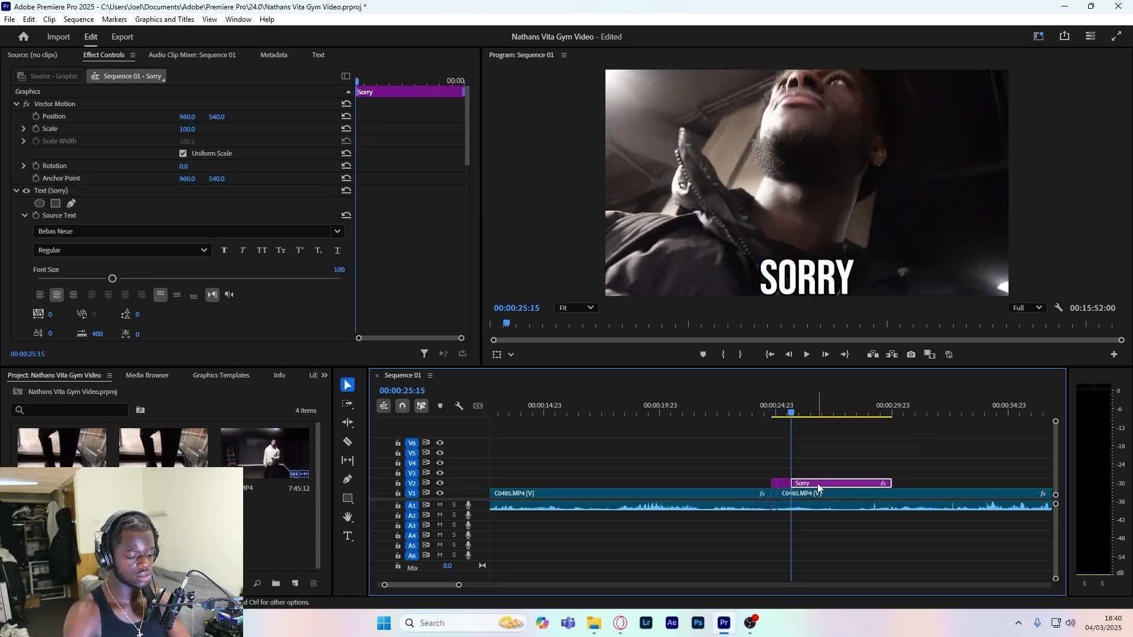
{"action": "key", "text": "Delete"}
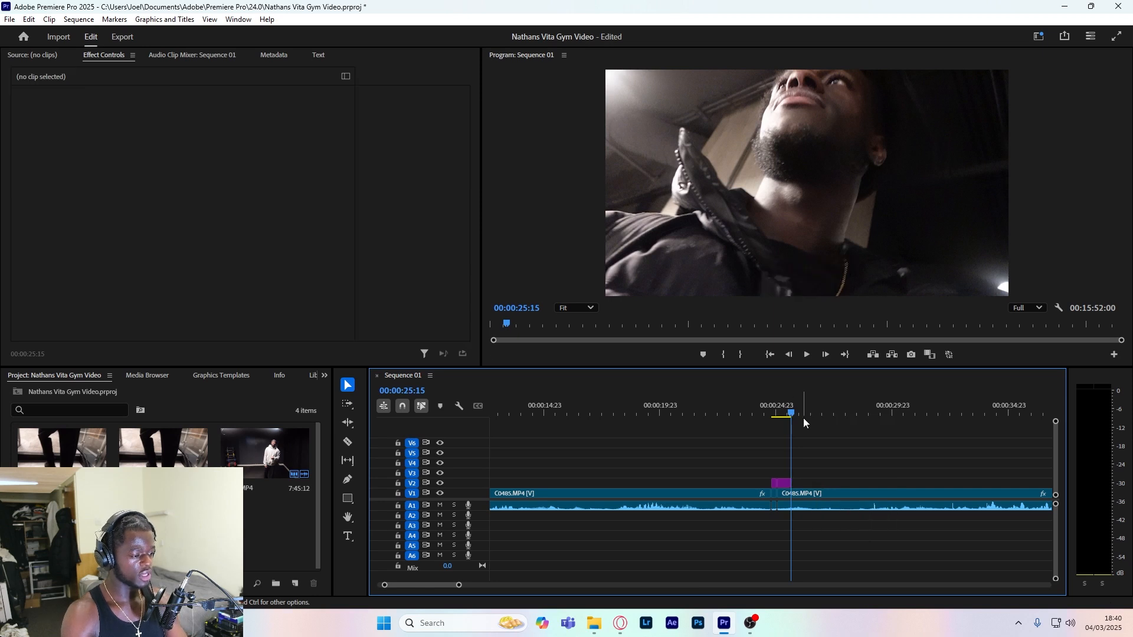
- Play back both titles from shortly before the NO text and return the playhead to the sequence start
{"action": "left_click_drag", "start_coordinate": [791, 415], "coordinate": [753, 409]}
{"action": "key", "text": "space"}
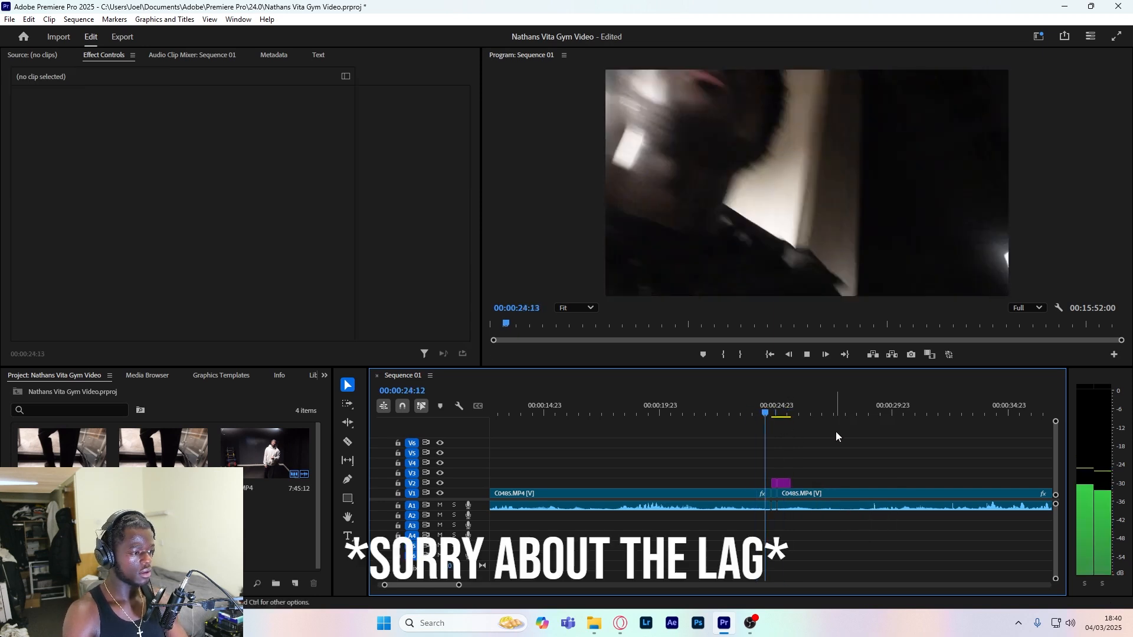
{"action": "key", "text": "space"}
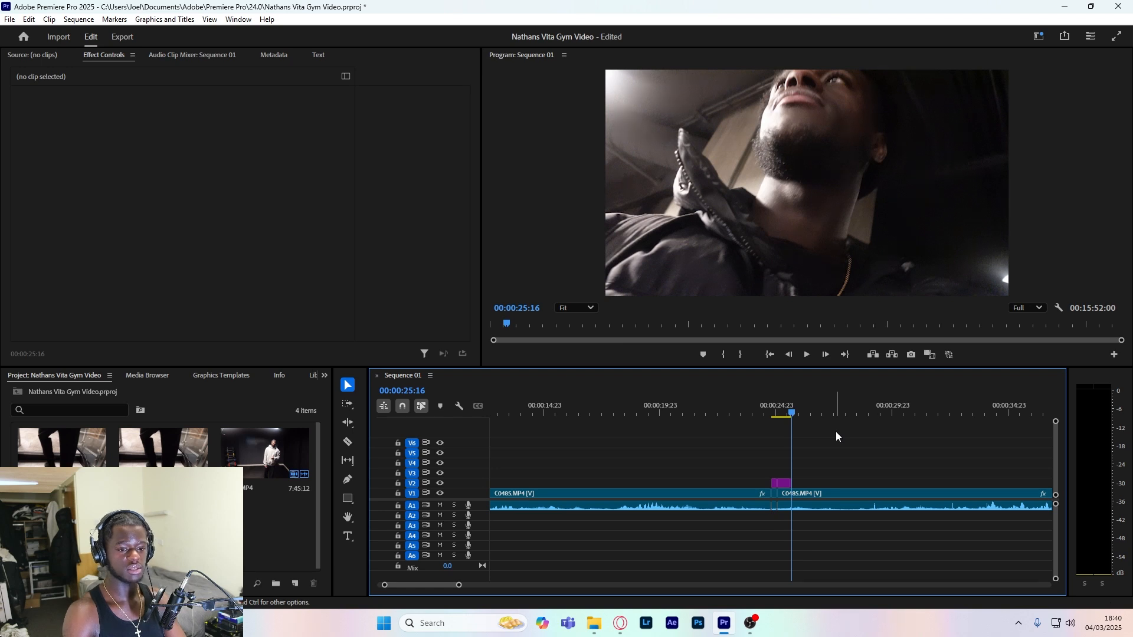
{"action": "key", "text": "Home"}
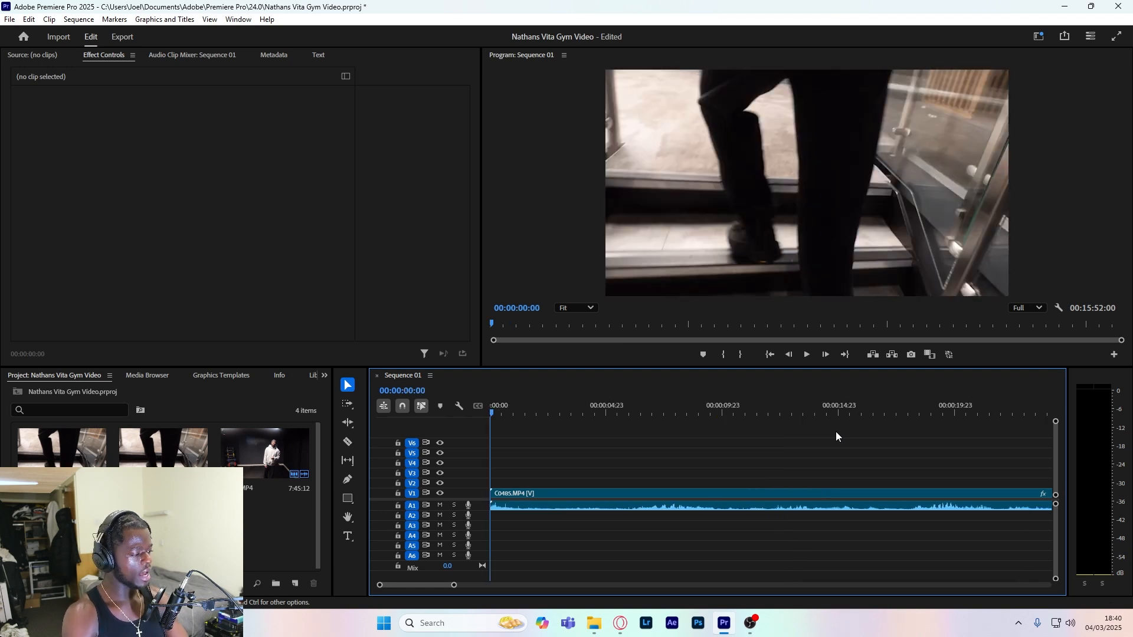
- Switch to File Explorer and open the Video Effects folder on the D drive
{"action": "left_click", "coordinate": [593, 623]}
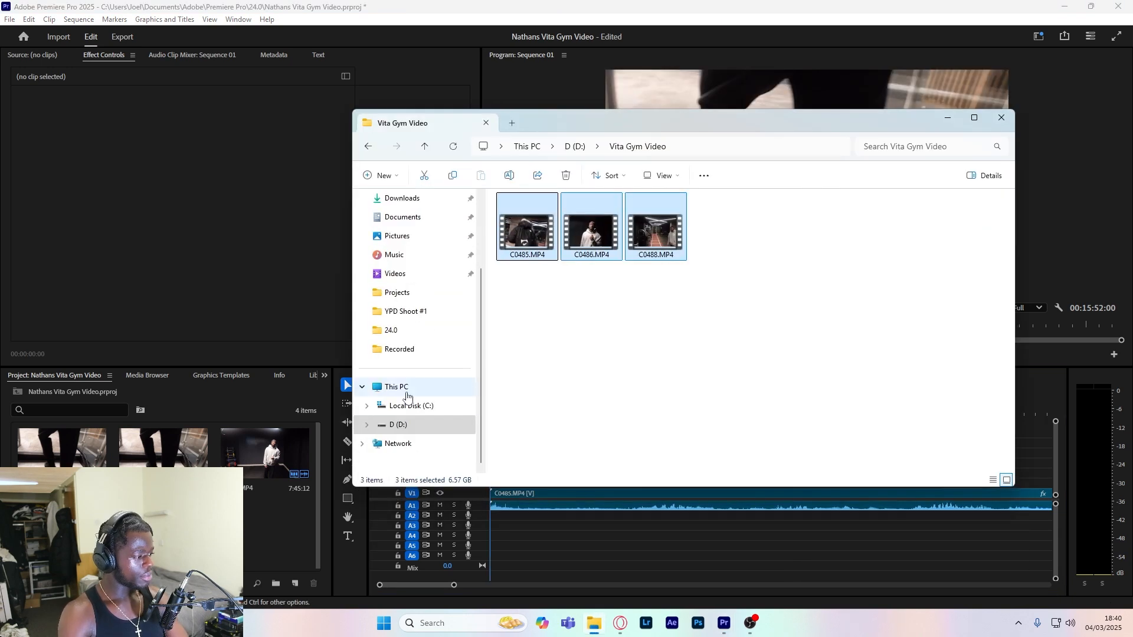
{"action": "left_click", "coordinate": [404, 425]}
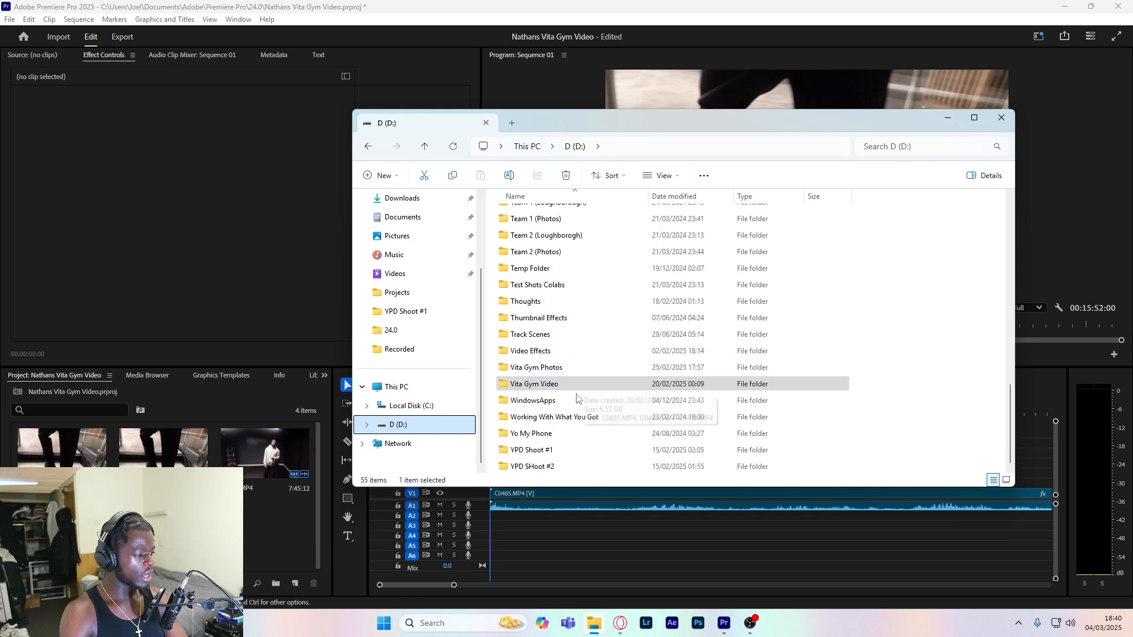
{"action": "scroll", "coordinate": [566, 420], "scroll_direction": "up", "scroll_amount": 7}
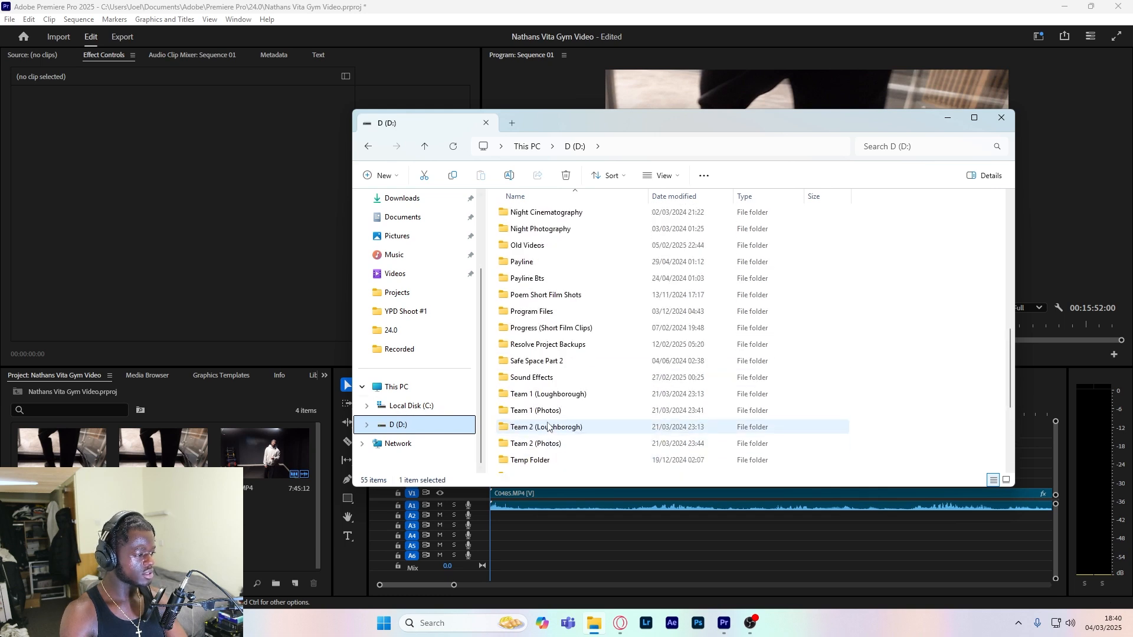
{"action": "scroll", "coordinate": [543, 425], "scroll_direction": "down", "scroll_amount": 2}
{"action": "scroll", "coordinate": [560, 419], "scroll_direction": "up", "scroll_amount": 8}
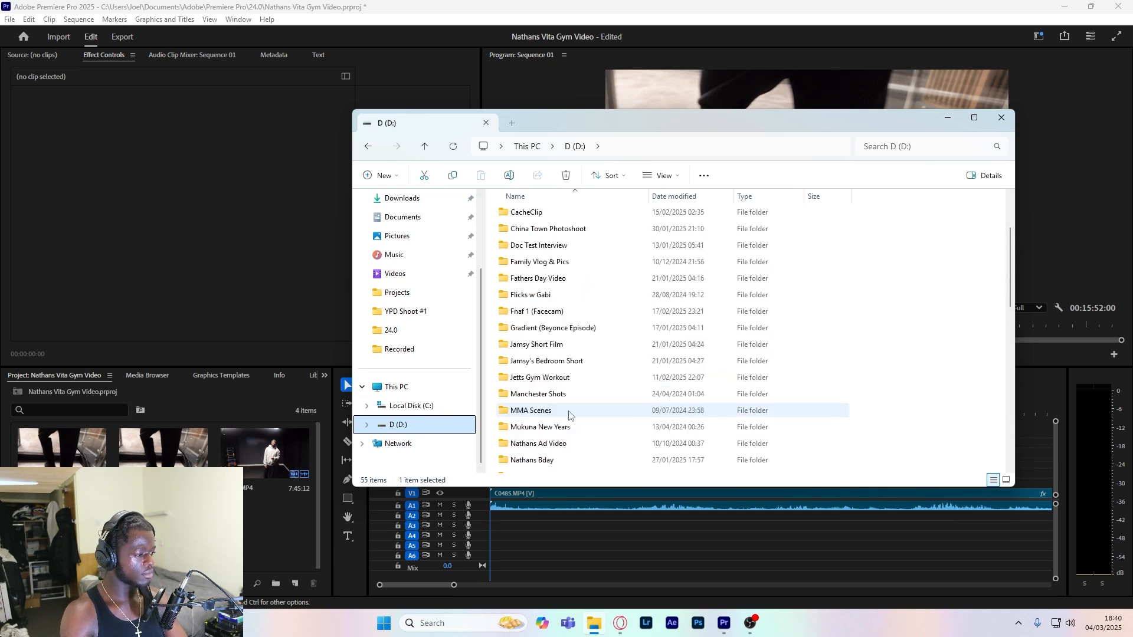
{"action": "scroll", "coordinate": [570, 402], "scroll_direction": "down", "scroll_amount": 3}
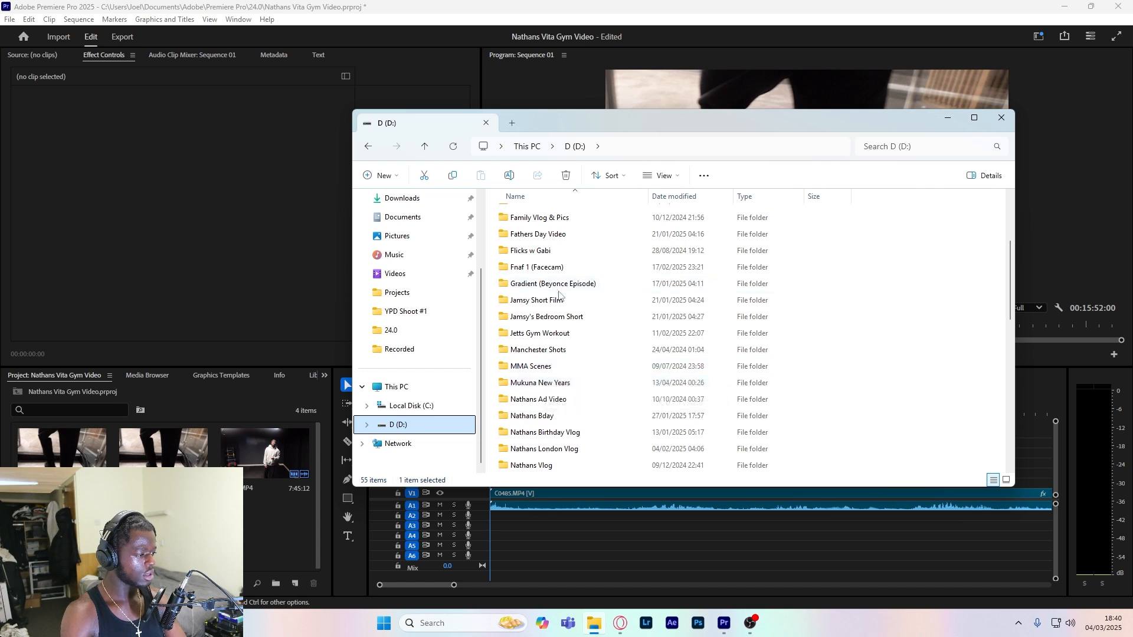
{"action": "scroll", "coordinate": [560, 319], "scroll_direction": "up", "scroll_amount": 2}
{"action": "scroll", "coordinate": [559, 295], "scroll_direction": "up", "scroll_amount": 1}
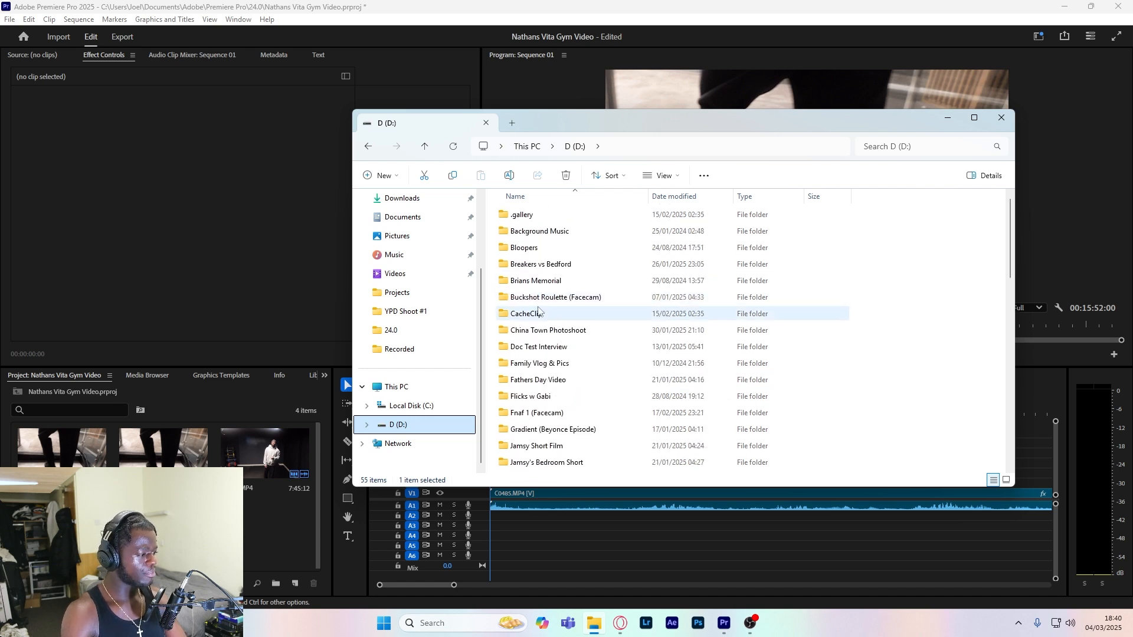
{"action": "scroll", "coordinate": [576, 362], "scroll_direction": "down", "scroll_amount": 1}
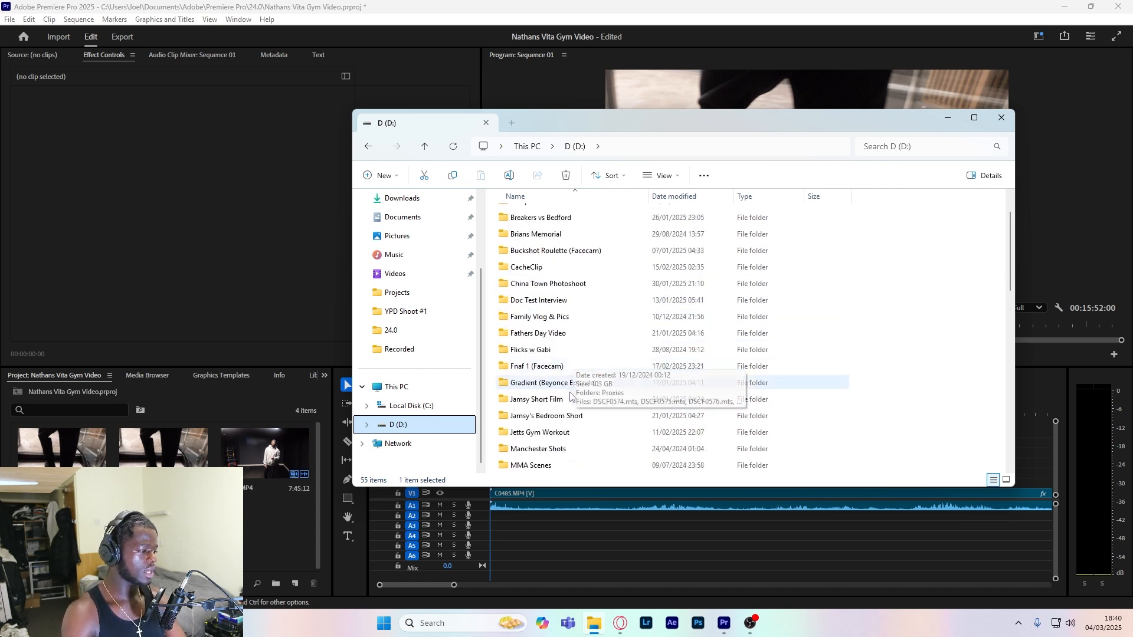
{"action": "scroll", "coordinate": [569, 399], "scroll_direction": "down", "scroll_amount": 1}
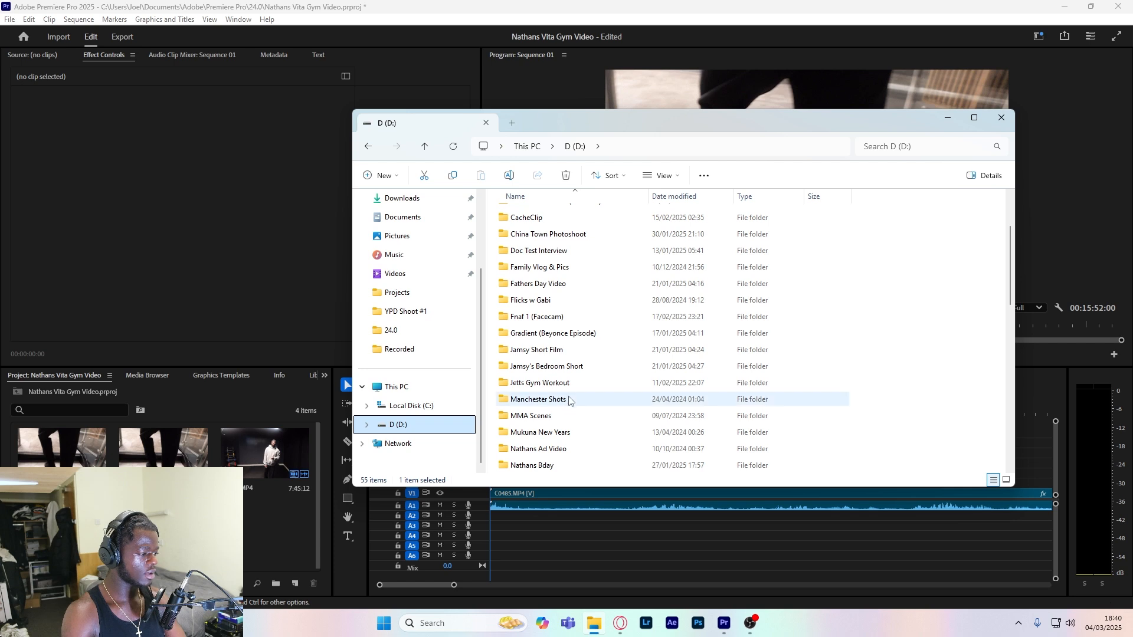
{"action": "scroll", "coordinate": [573, 407], "scroll_direction": "down", "scroll_amount": 9}
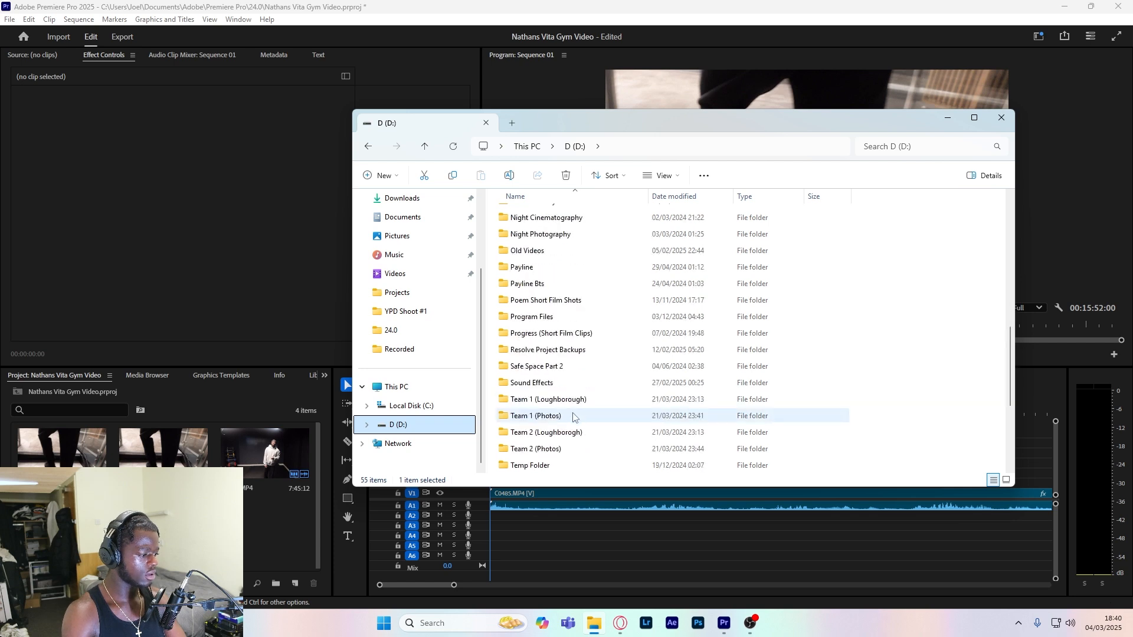
{"action": "scroll", "coordinate": [564, 434], "scroll_direction": "down", "scroll_amount": 1}
{"action": "double_click", "coordinate": [542, 400]}
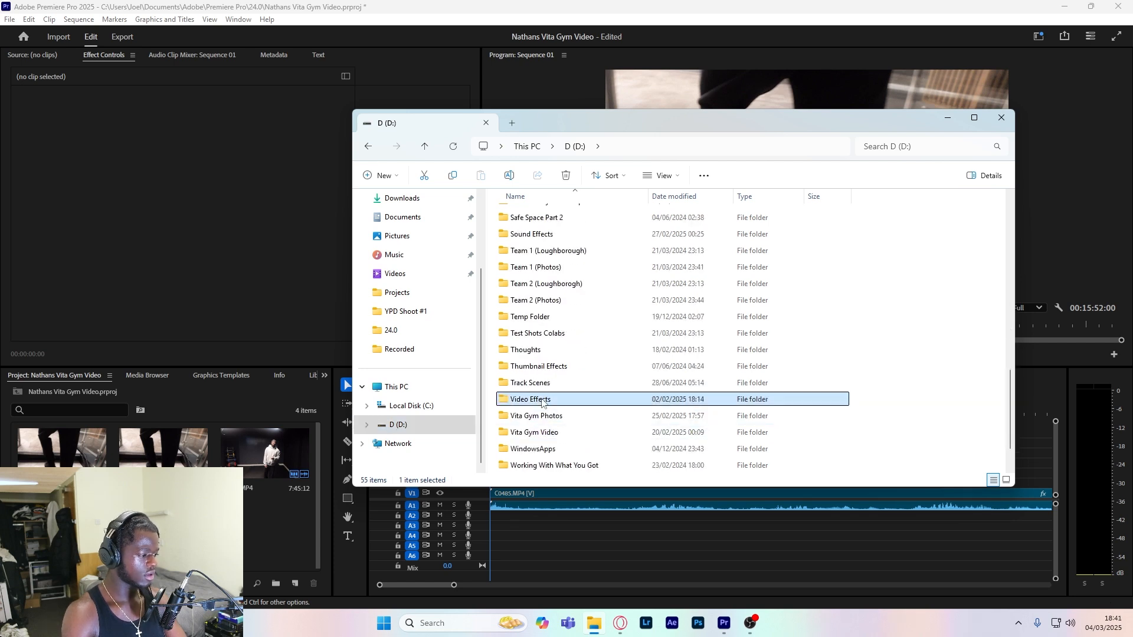
- Import "subscribe green screen #1.mp4" and the YouTube like green-screen clip from the Video Effects folder into the Premiere Pro project
{"action": "scroll", "coordinate": [785, 299], "scroll_direction": "down", "scroll_amount": 5}
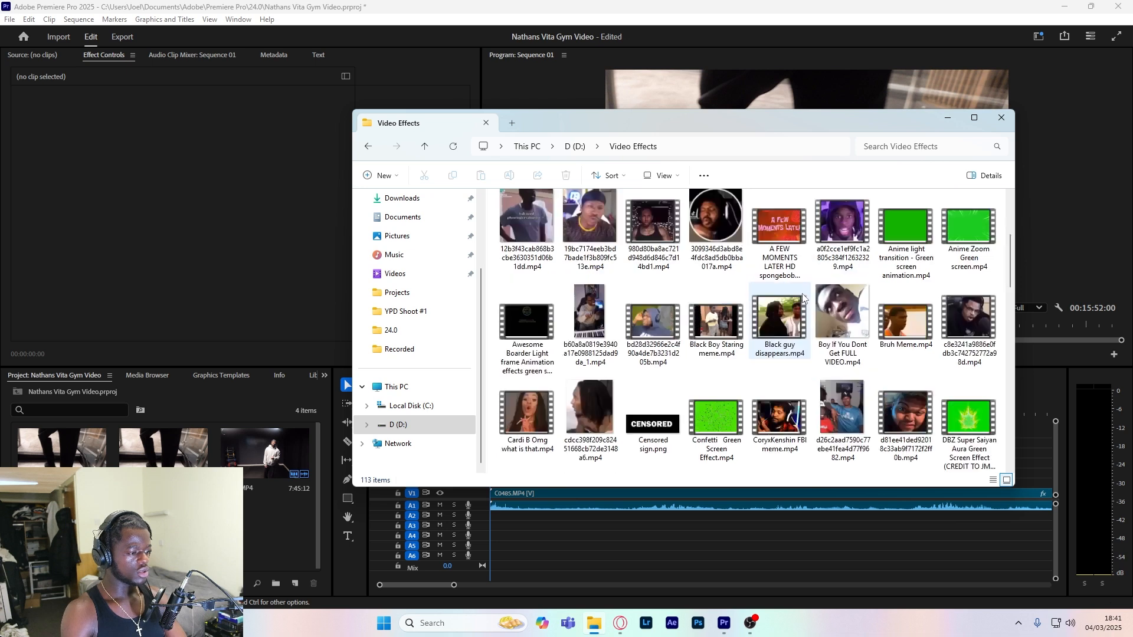
{"action": "scroll", "coordinate": [805, 306], "scroll_direction": "up", "scroll_amount": 3}
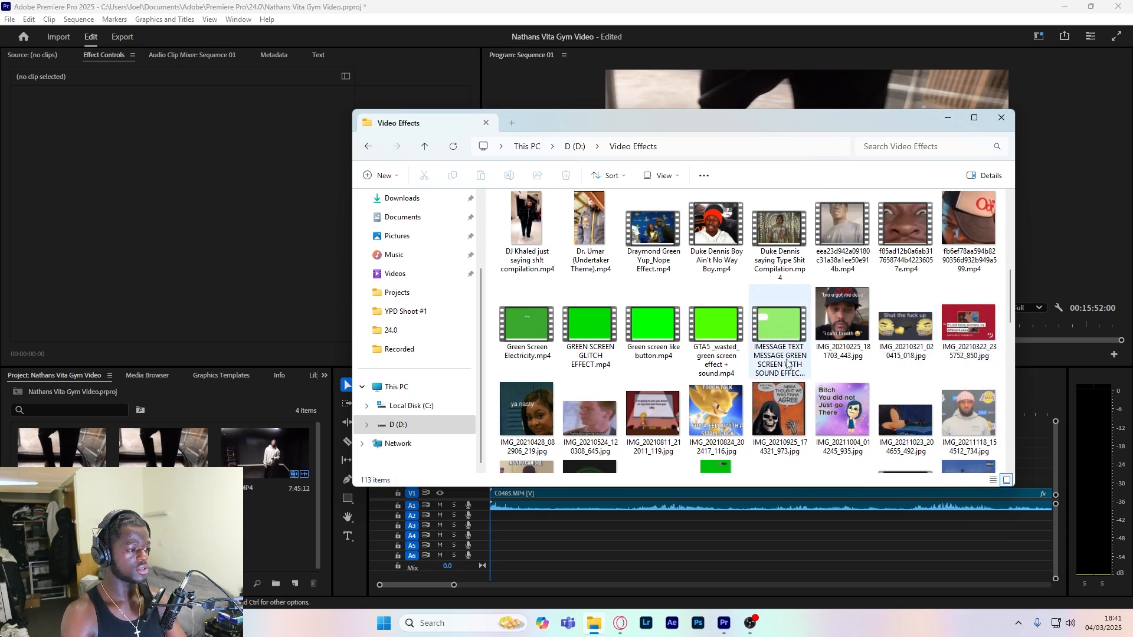
{"action": "scroll", "coordinate": [536, 380], "scroll_direction": "down", "scroll_amount": 5}
{"action": "scroll", "coordinate": [844, 319], "scroll_direction": "down", "scroll_amount": 2}
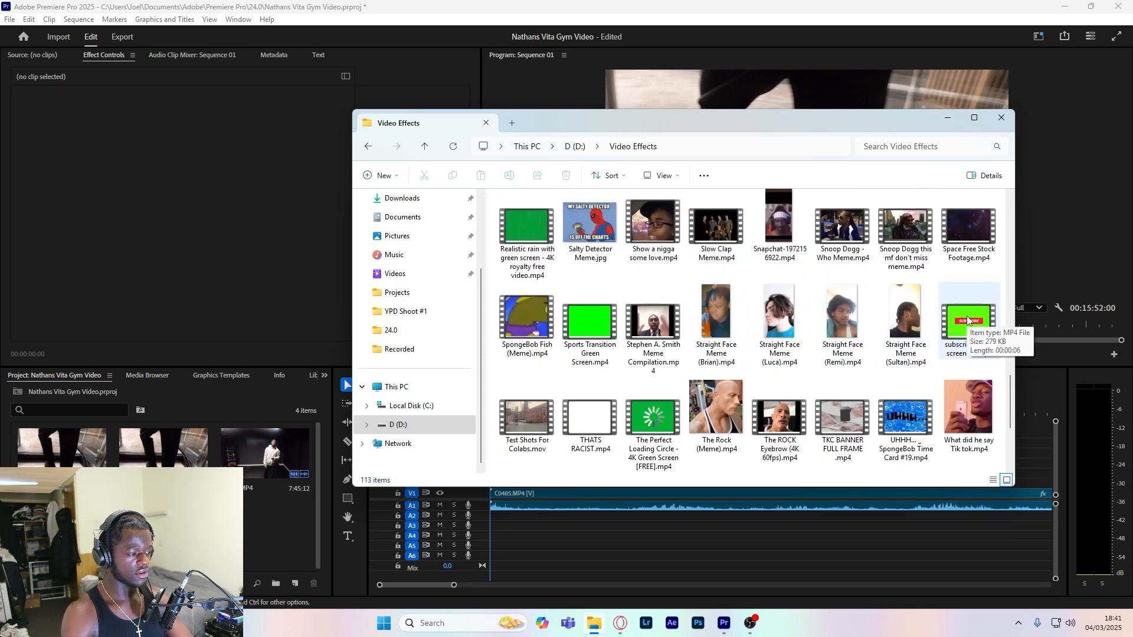
{"action": "left_click", "coordinate": [992, 330]}
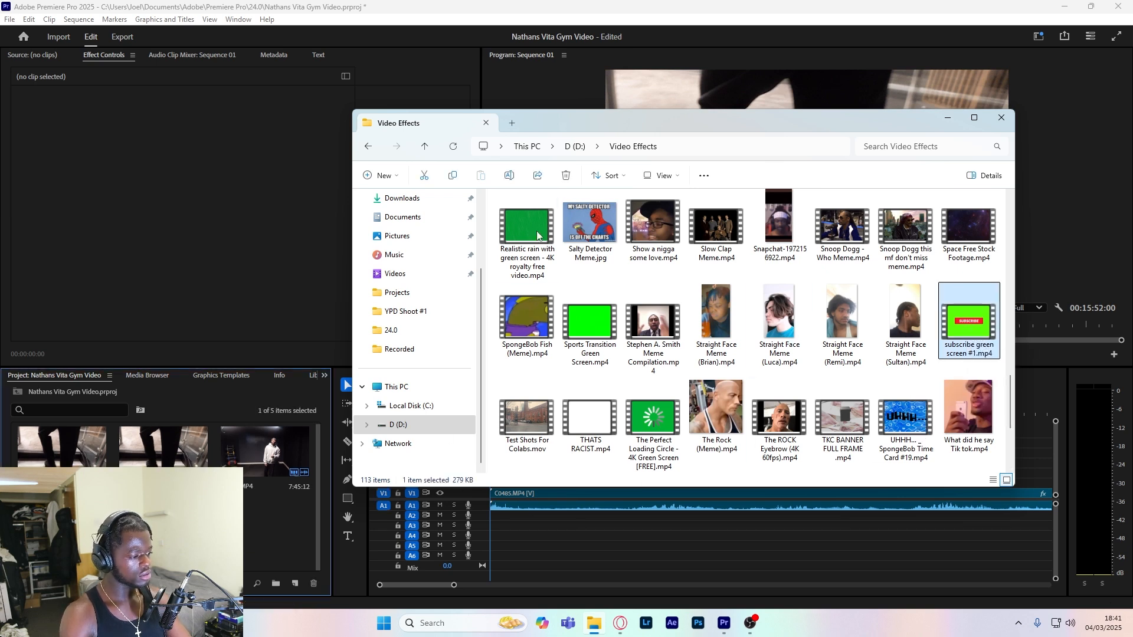
{"action": "scroll", "coordinate": [896, 397], "scroll_direction": "down", "scroll_amount": 2}
{"action": "left_click_drag", "start_coordinate": [890, 316], "coordinate": [247, 495]}
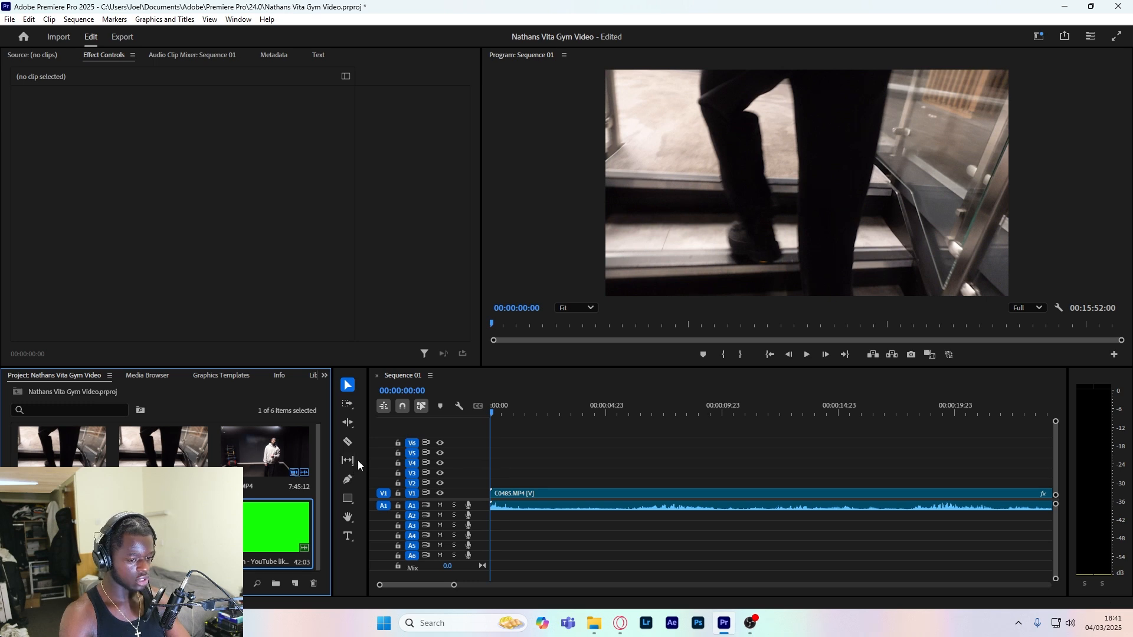
- Preview "subscribe green screen #1.mp4" in the Source monitor and stop the playback
{"action": "double_click", "coordinate": [66, 527]}
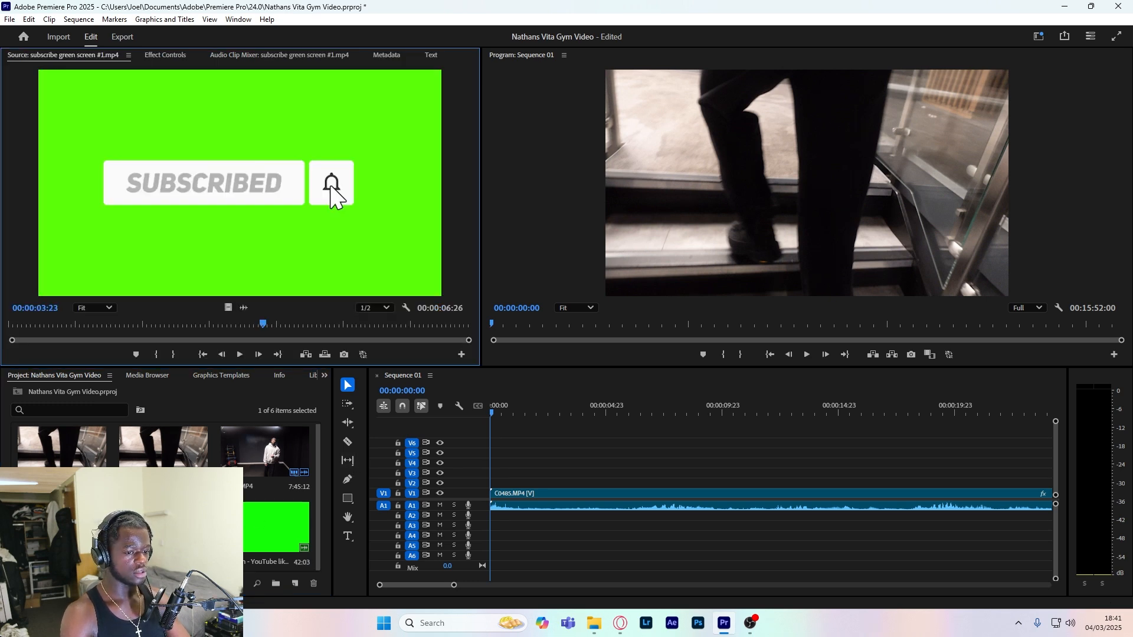
{"action": "key", "text": "Home"}
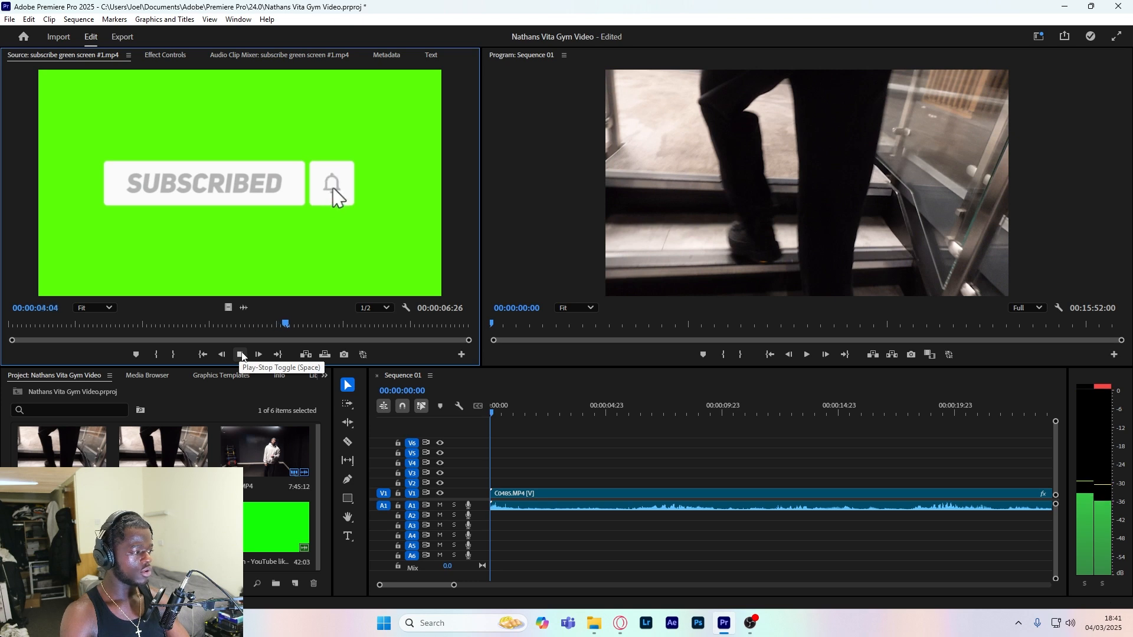
{"action": "left_click", "coordinate": [241, 354]}
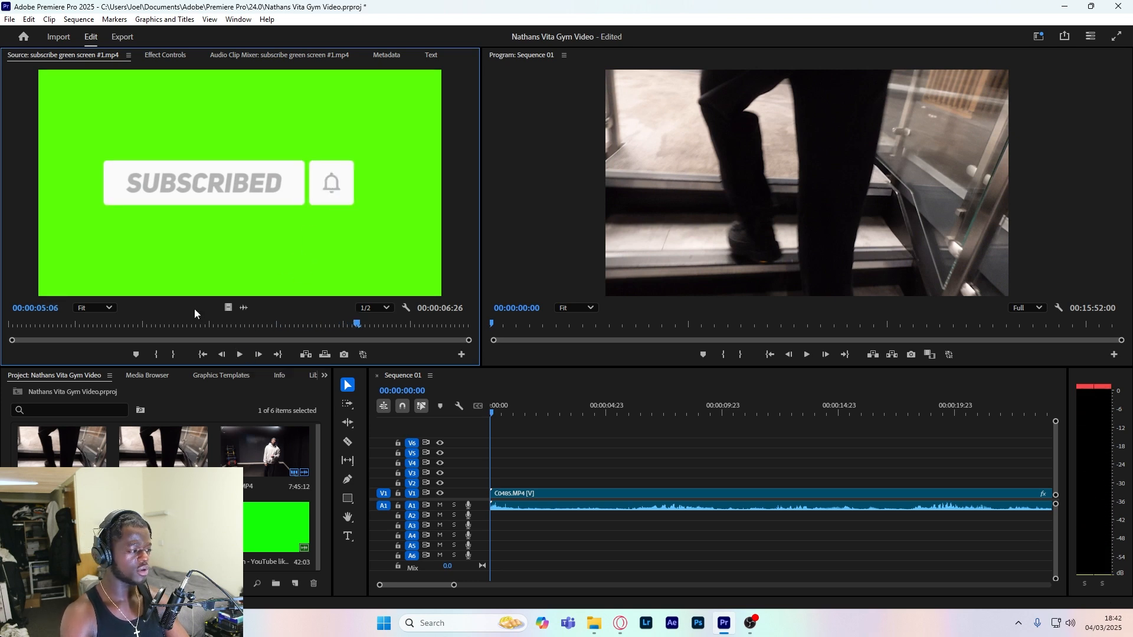
- Return the source clip to its first frame and place only its video on V2 at the start of the sequence
{"action": "left_click_drag", "start_coordinate": [355, 321], "coordinate": [2, 313]}
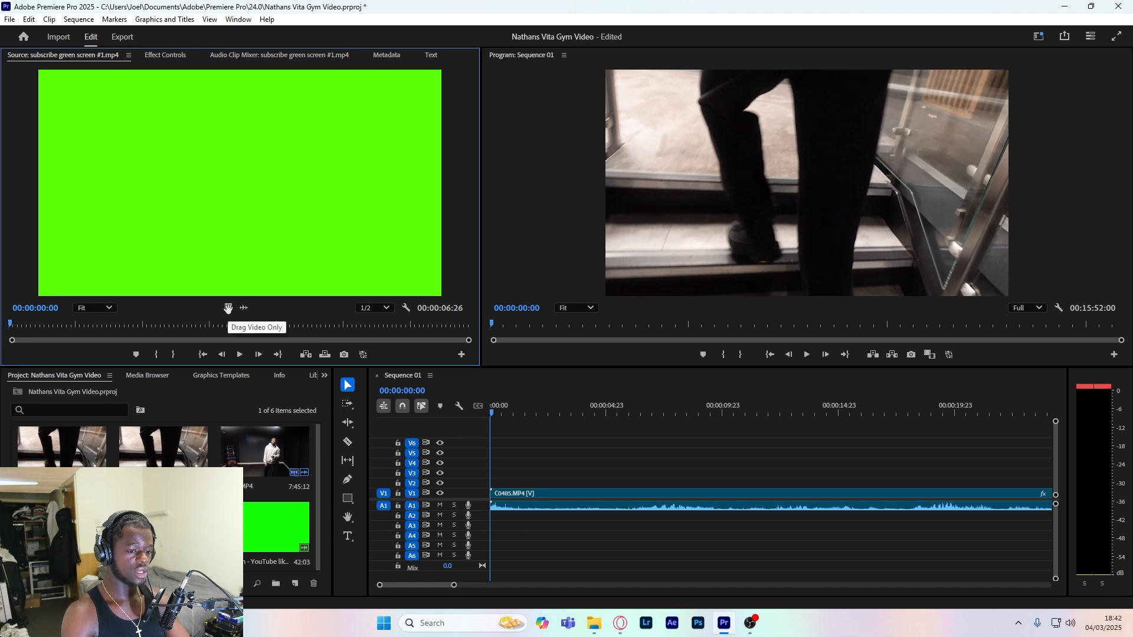
{"action": "left_click_drag", "start_coordinate": [228, 309], "coordinate": [228, 309]}
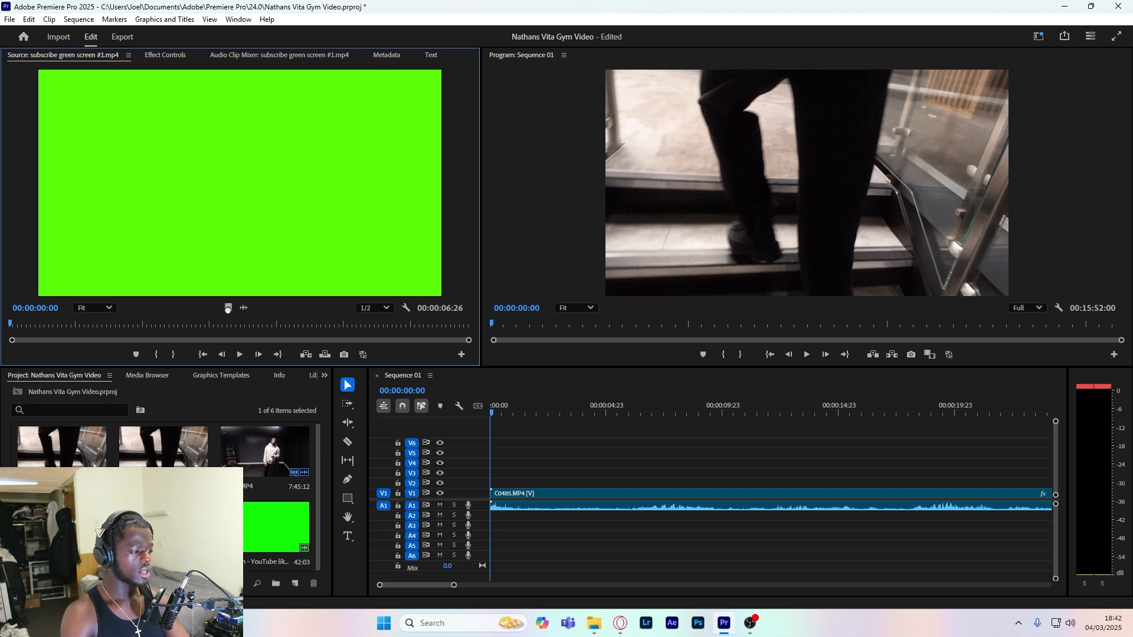
{"action": "left_click_drag", "start_coordinate": [443, 358], "coordinate": [494, 488]}
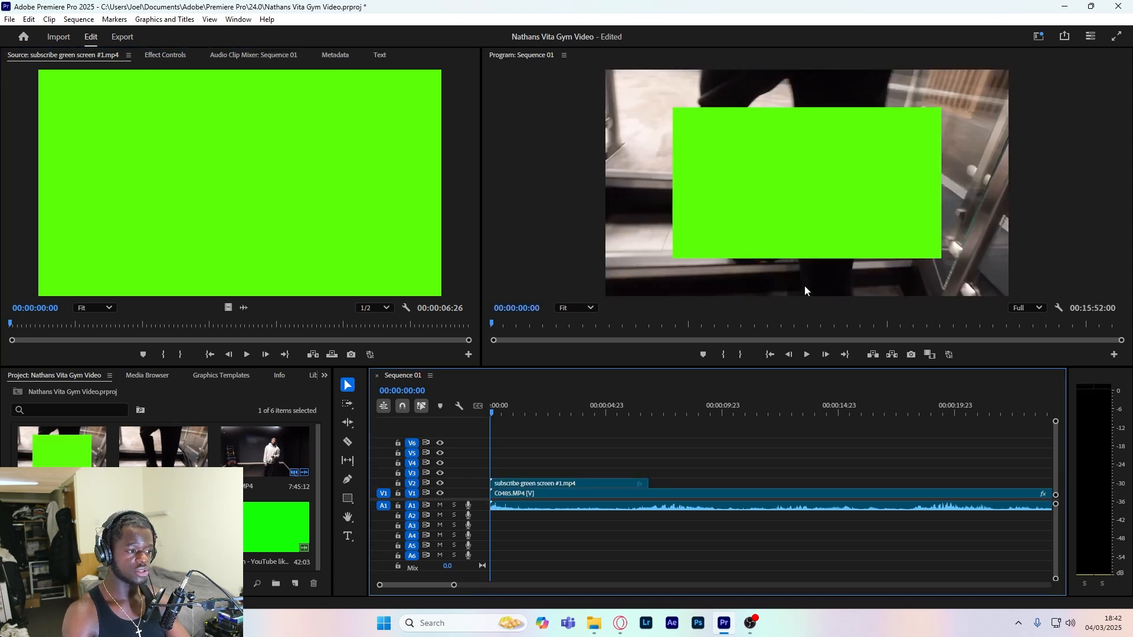
- Set the scale of the subscribe green-screen clip on V2 to 150 so it fills the frame
{"action": "left_click", "coordinate": [517, 485]}
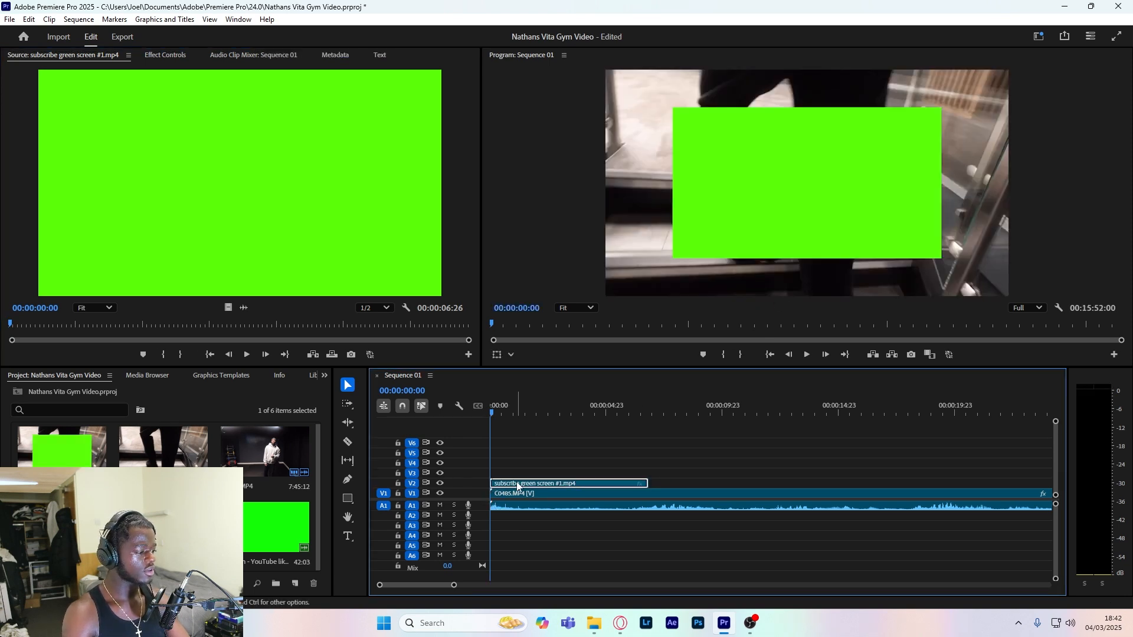
{"action": "left_click", "coordinate": [156, 54]}
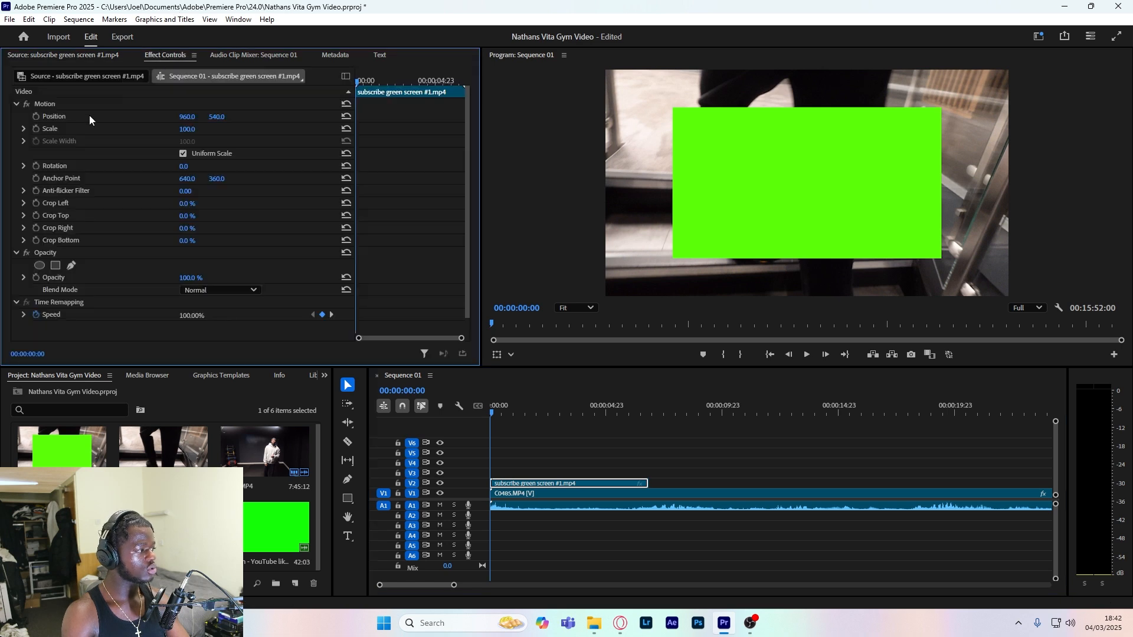
{"action": "left_click", "coordinate": [185, 130]}
{"action": "mouse_move", "coordinate": [187, 130]}
{"action": "left_mouse_down"}
{"action": "mouse_move", "coordinate": [215, 129]}
{"action": "mouse_move", "coordinate": [196, 130]}
{"action": "left_mouse_up"}
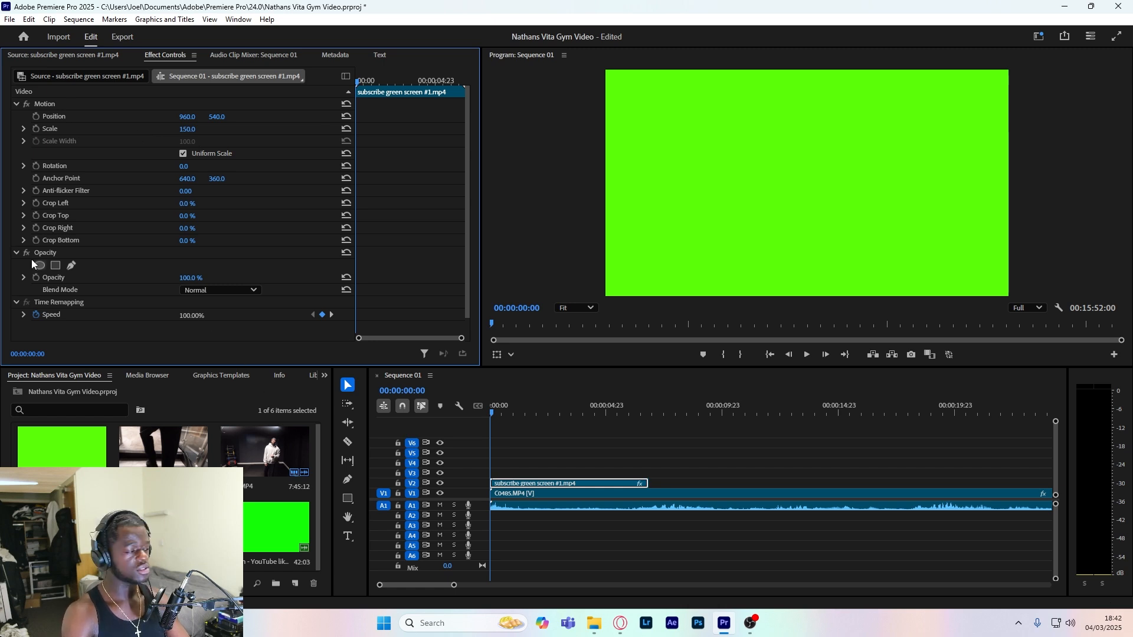
{"action": "left_click", "coordinate": [196, 130]}
{"action": "left_click", "coordinate": [291, 129]}
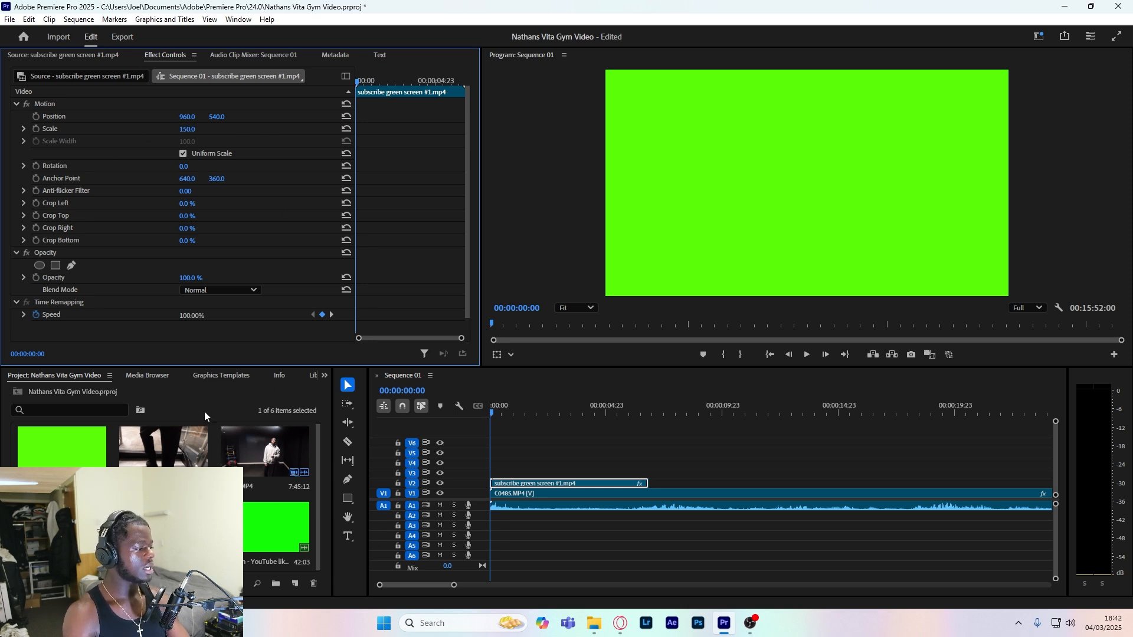
- Find the Ultra Key effect and apply it to the selected subscribe green-screen clip
{"action": "left_click", "coordinate": [324, 377]}
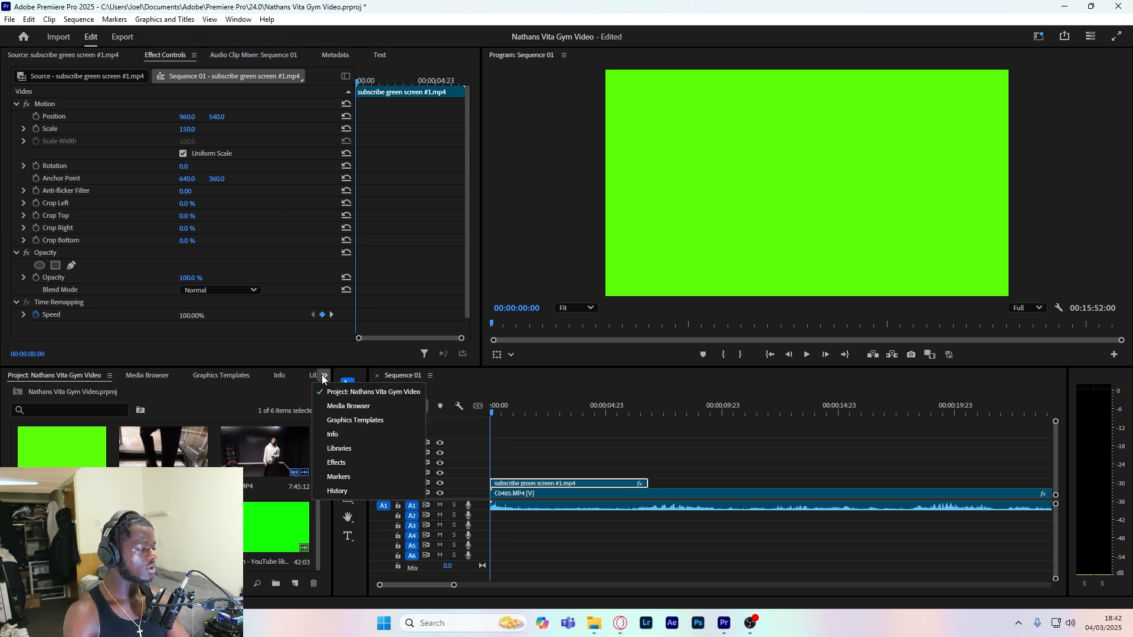
{"action": "left_click", "coordinate": [270, 399]}
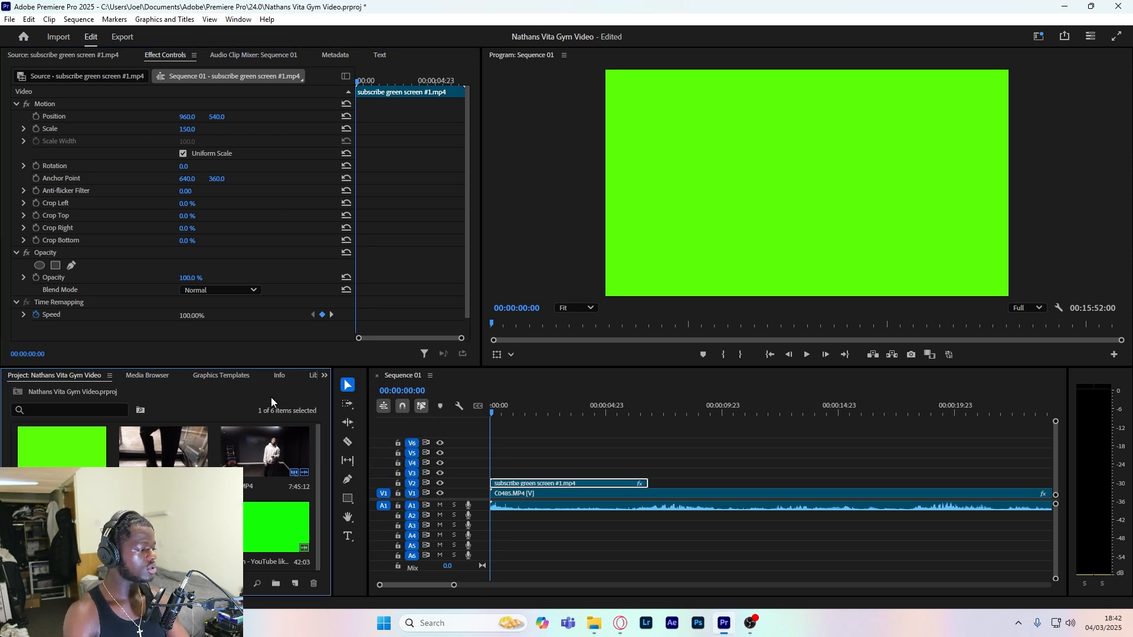
{"action": "left_click", "coordinate": [324, 377]}
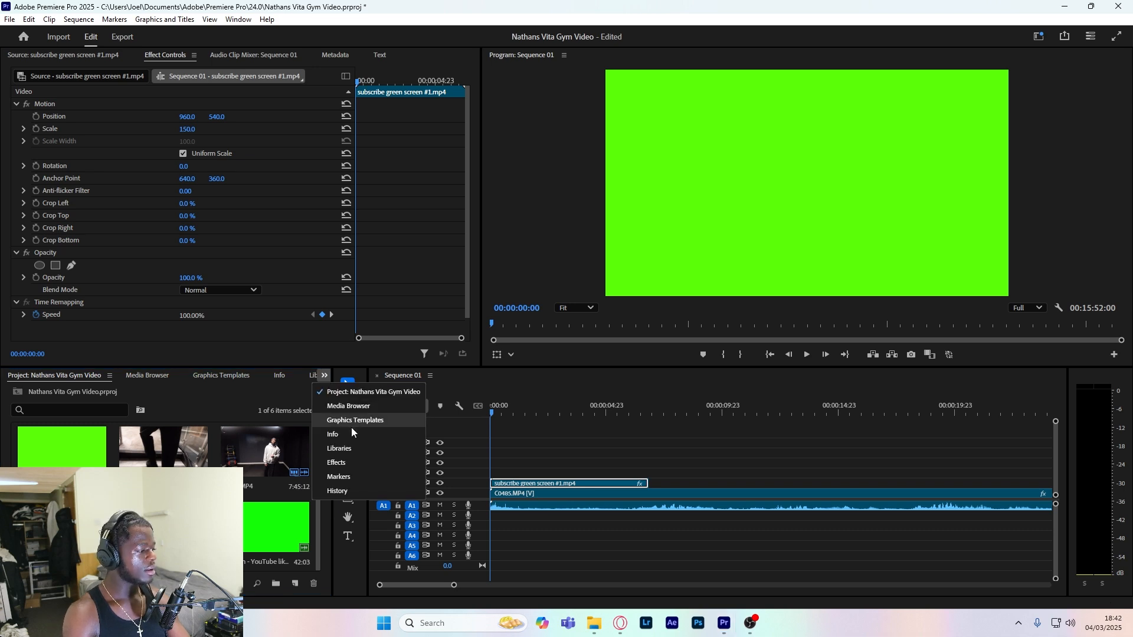
{"action": "left_click", "coordinate": [347, 464]}
{"action": "left_click", "coordinate": [51, 395]}
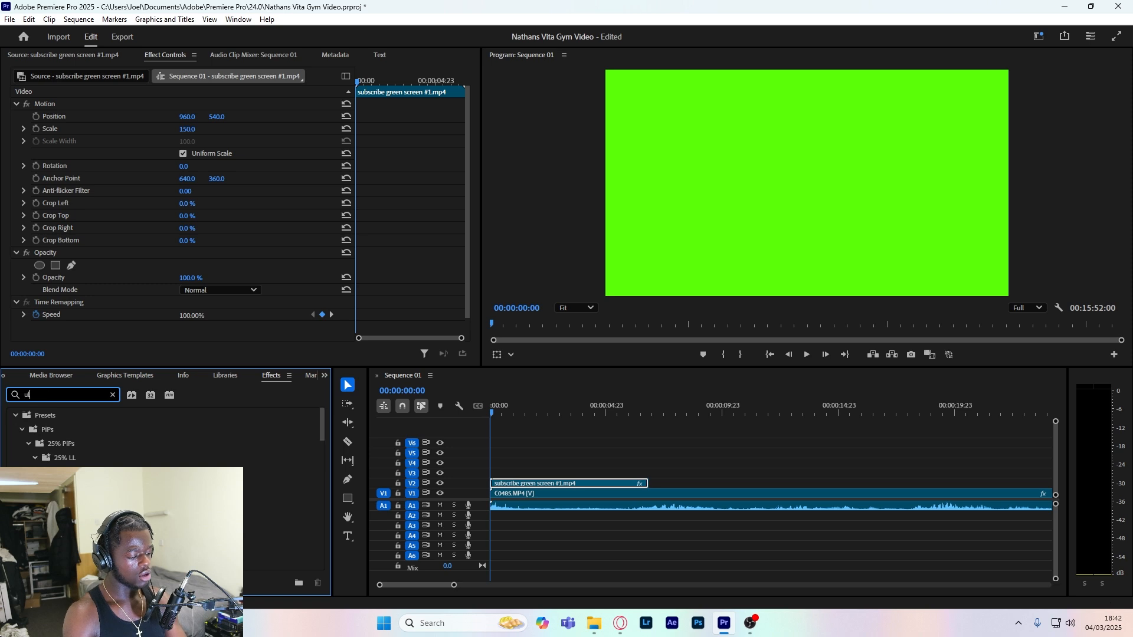
{"action": "type", "text": "ultra key"}
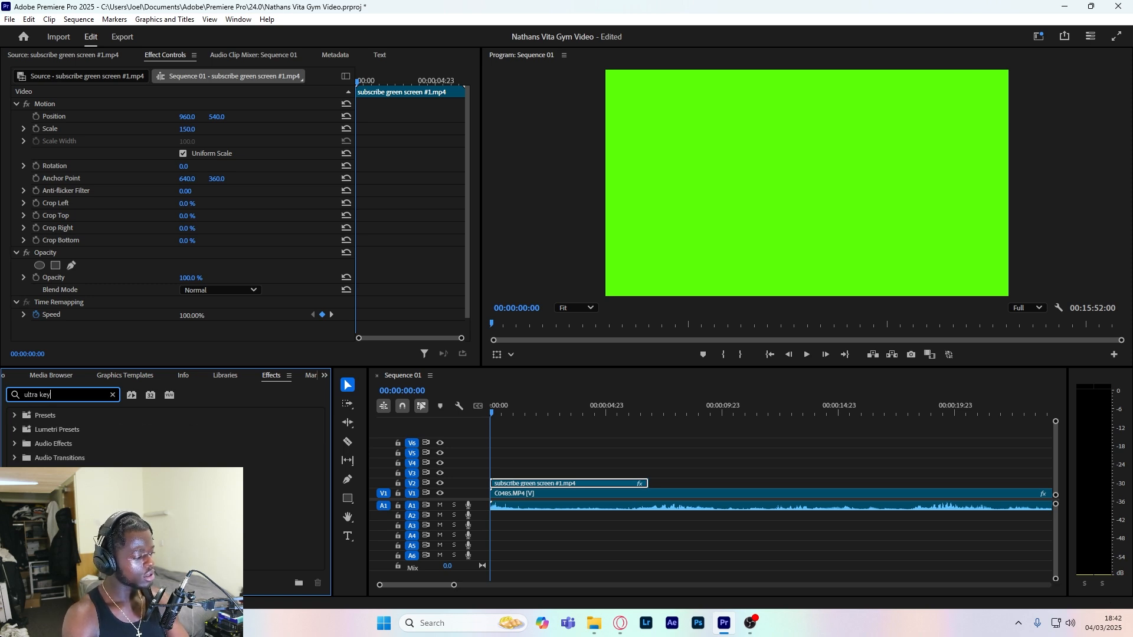
{"action": "double_click", "coordinate": [65, 500]}
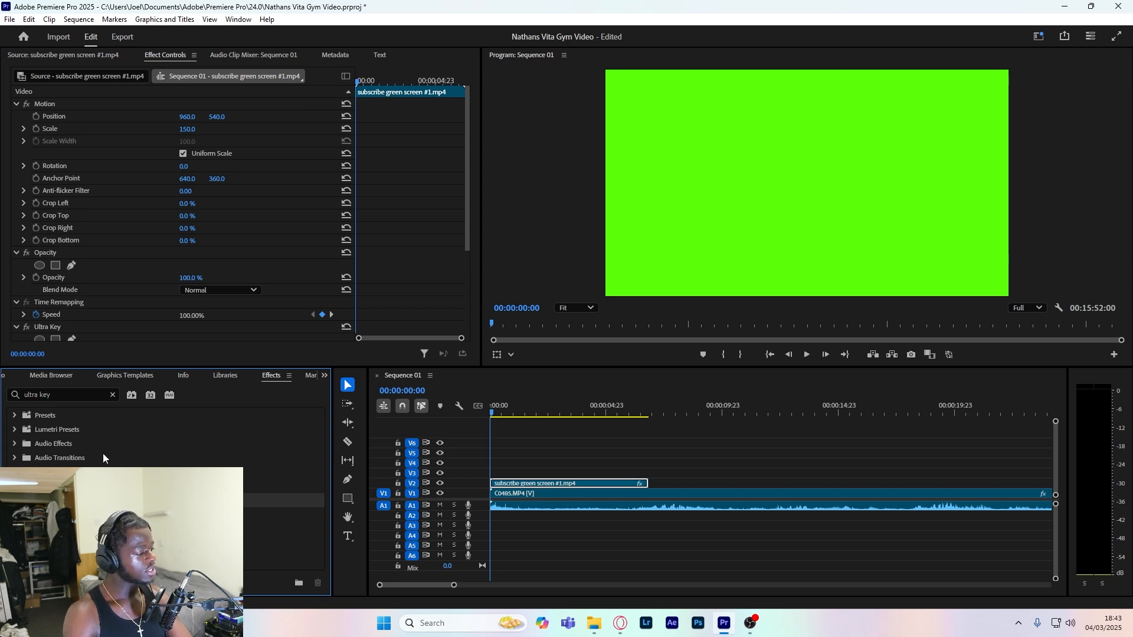
- Sample the clip's green background as the Ultra Key key color and play the sequence from the start
{"action": "left_click_drag", "start_coordinate": [466, 218], "coordinate": [486, 304]}
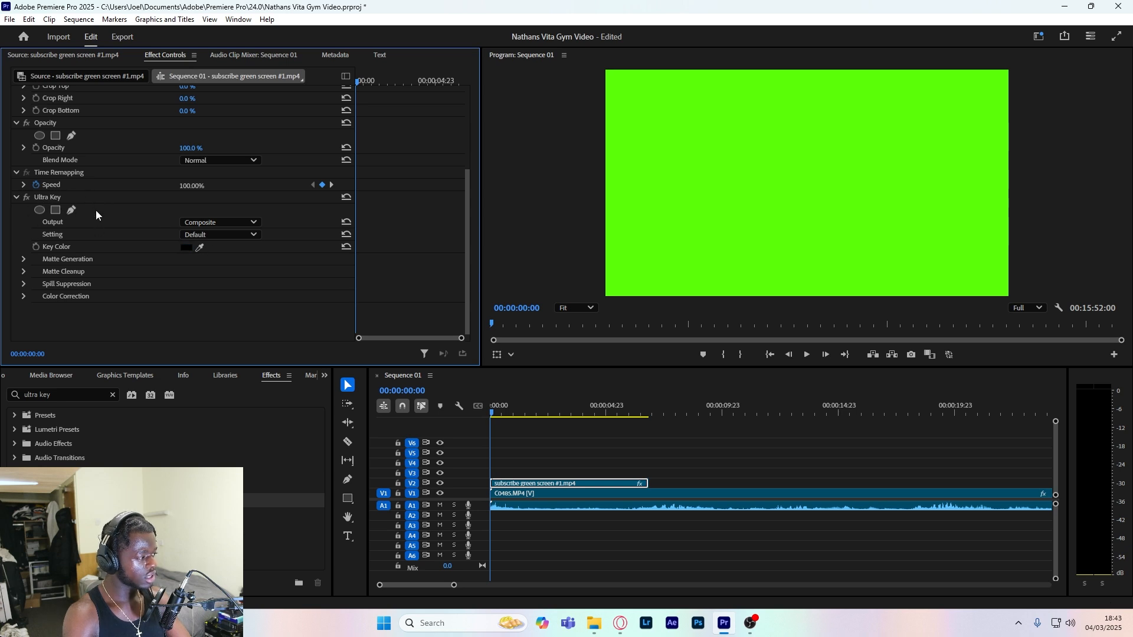
{"action": "left_click", "coordinate": [199, 246]}
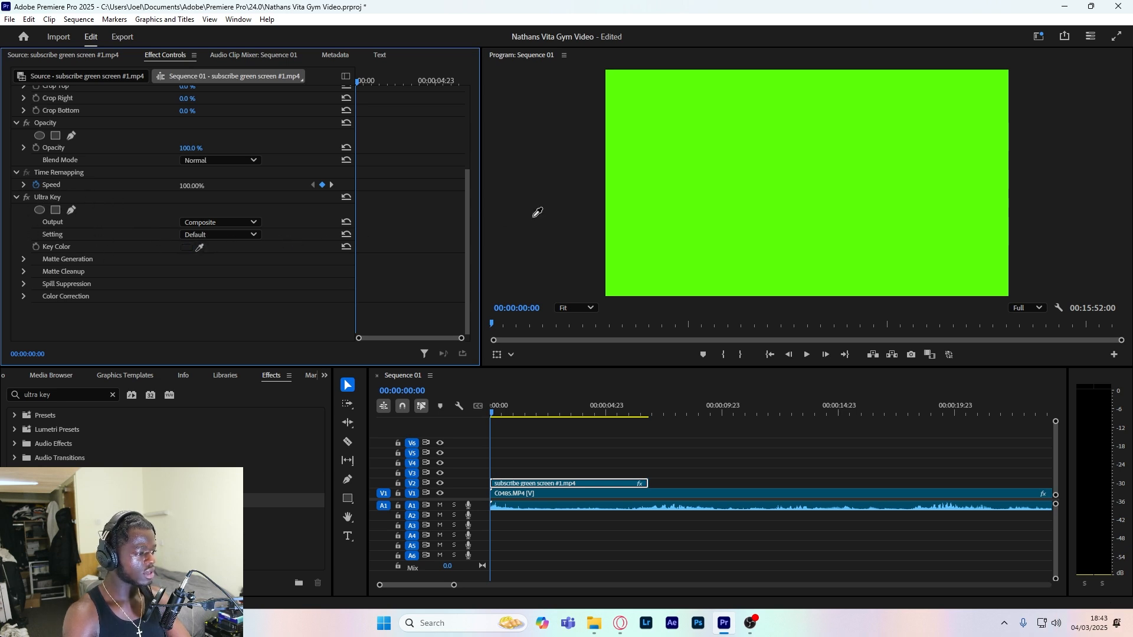
{"action": "left_click", "coordinate": [654, 186]}
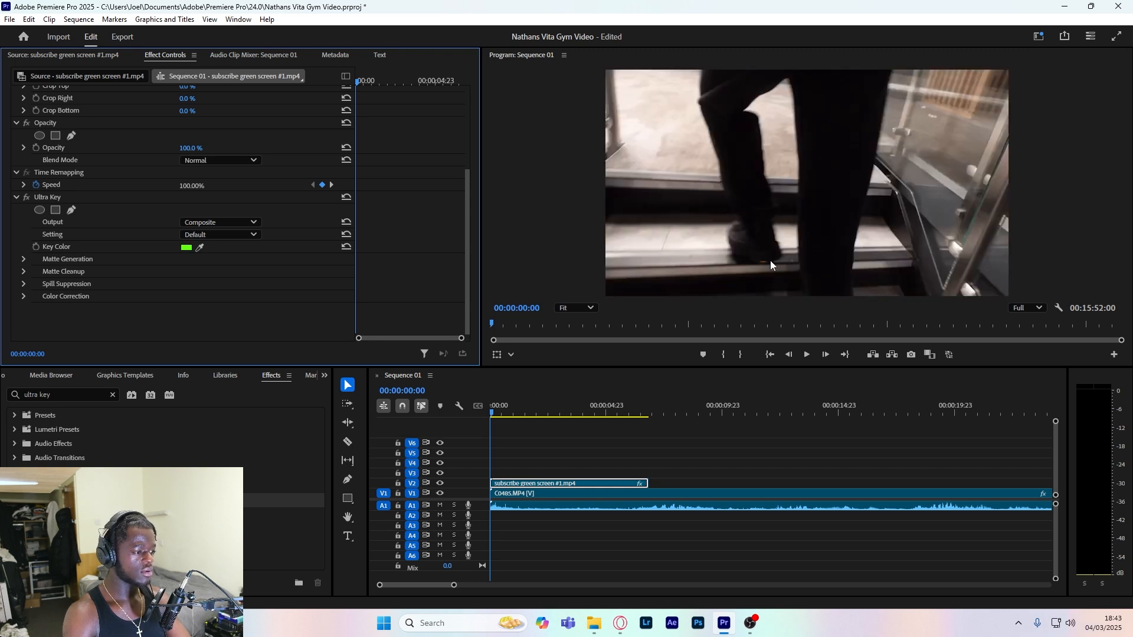
{"action": "key", "text": "space"}
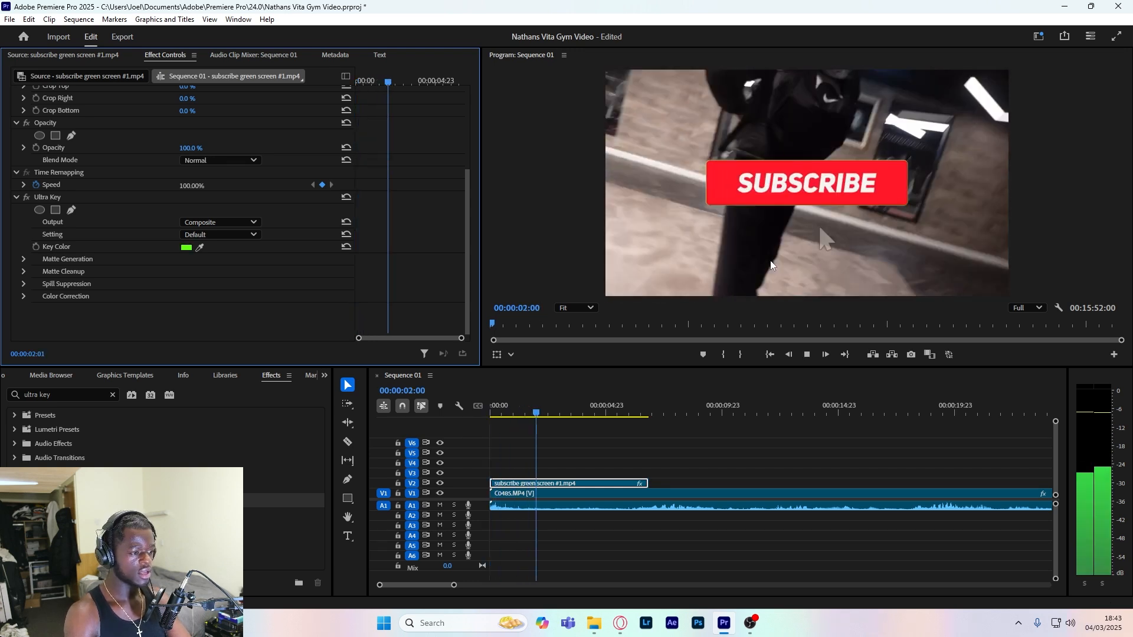
- Lower the subscribe overlay to a vertical position of 922 near the frame's bottom edge and play the sequence from the start
{"action": "key", "text": "space"}
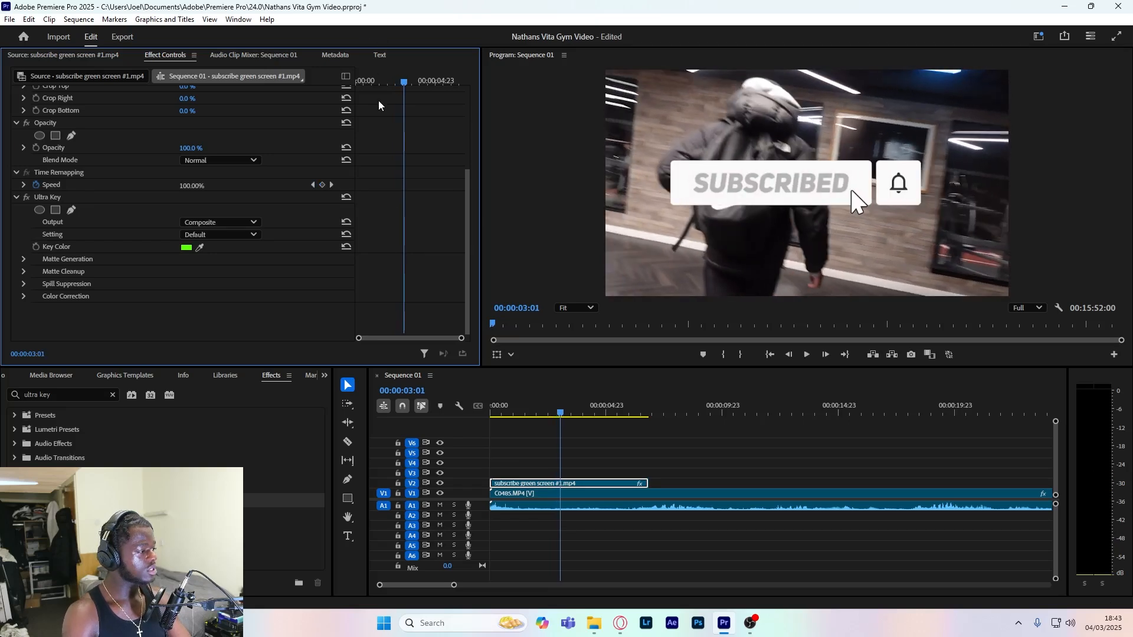
{"action": "left_click_drag", "start_coordinate": [468, 222], "coordinate": [466, 126]}
{"action": "left_click_drag", "start_coordinate": [858, 203], "coordinate": [858, 281]}
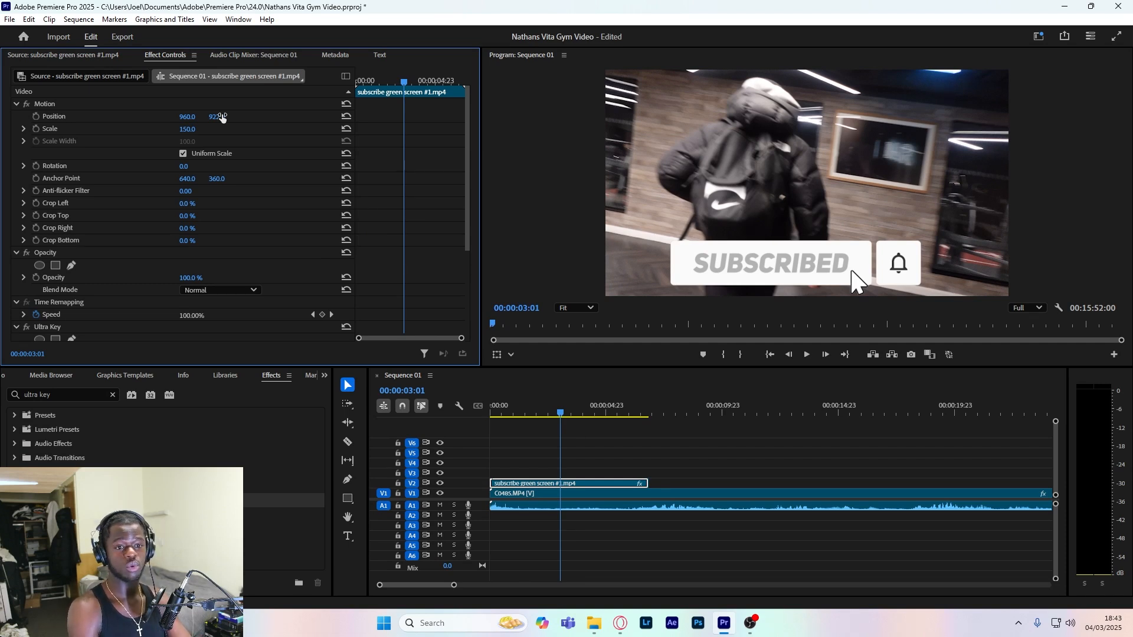
{"action": "key", "text": "Home"}
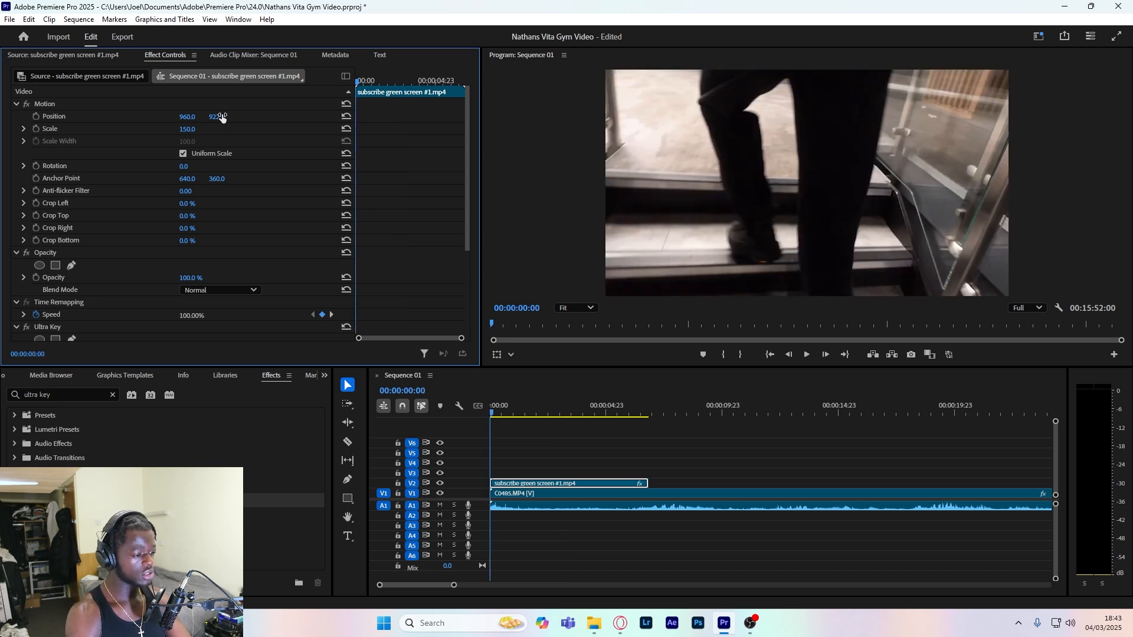
{"action": "key", "text": "space"}
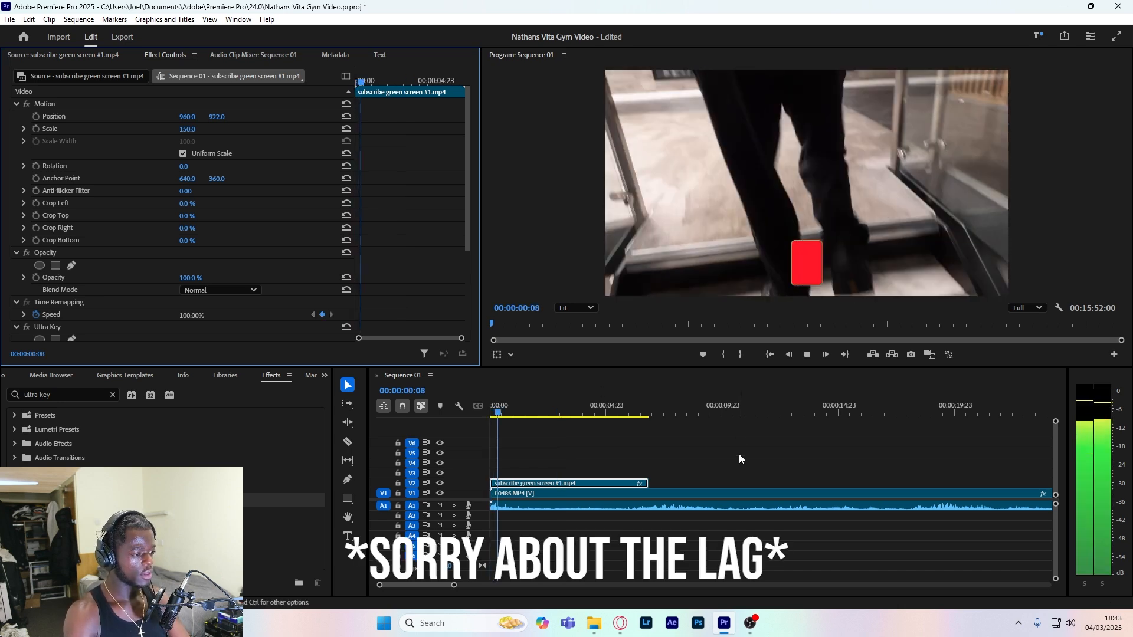
{"action": "left_click", "coordinate": [754, 459]}
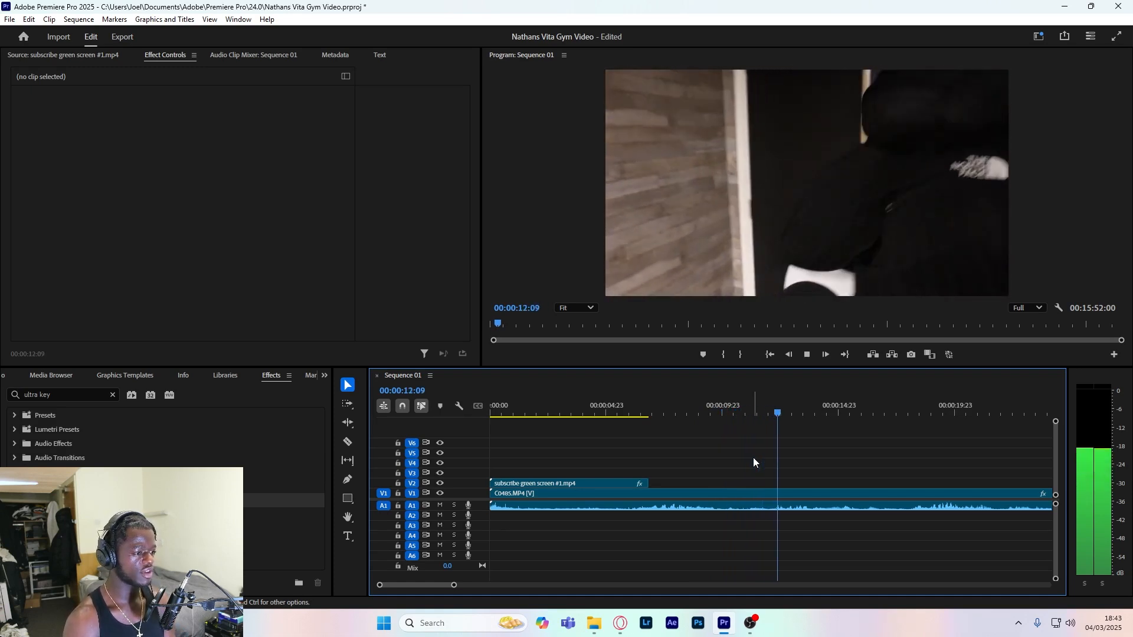
- Play ahead at increased speed to the next spoken line, review it, and stop the playhead at 00:01:43:14
{"action": "key", "text": "l"}
{"action": "key", "text": "l"}
{"action": "key", "text": "l"}
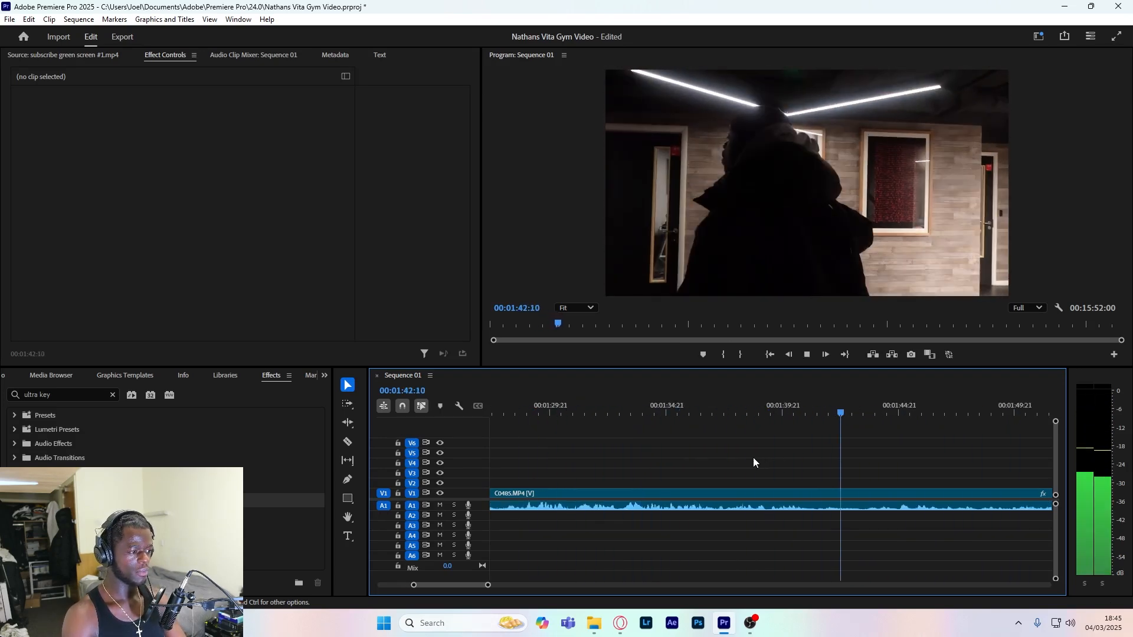
{"action": "key", "text": "space"}
{"action": "key", "text": "j"}
{"action": "key", "text": "k"}
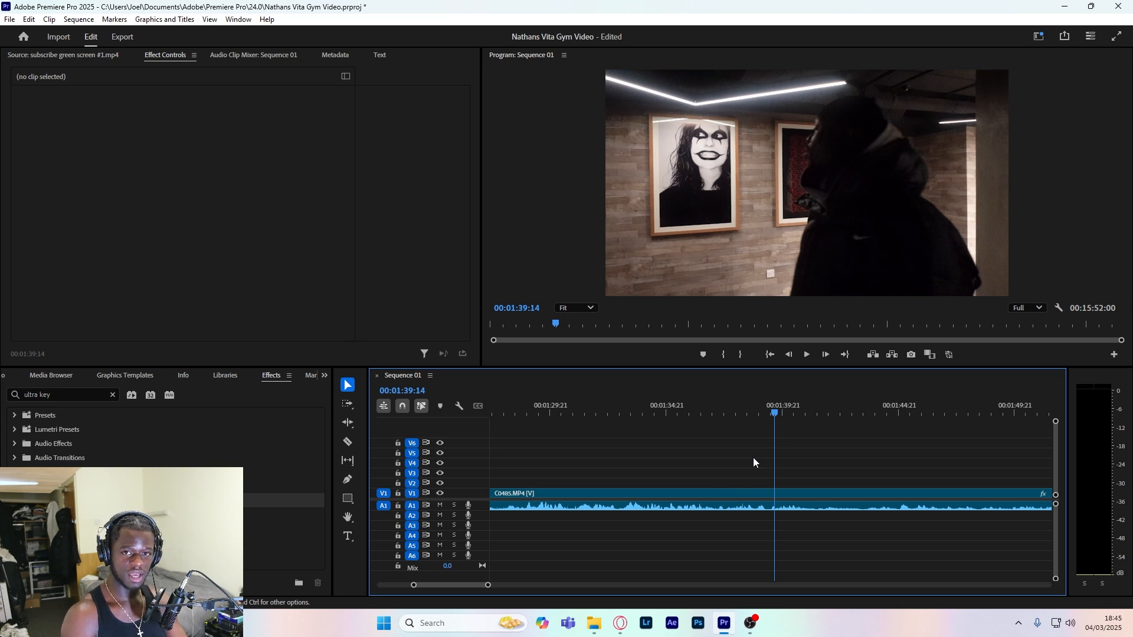
{"action": "key", "text": "space"}
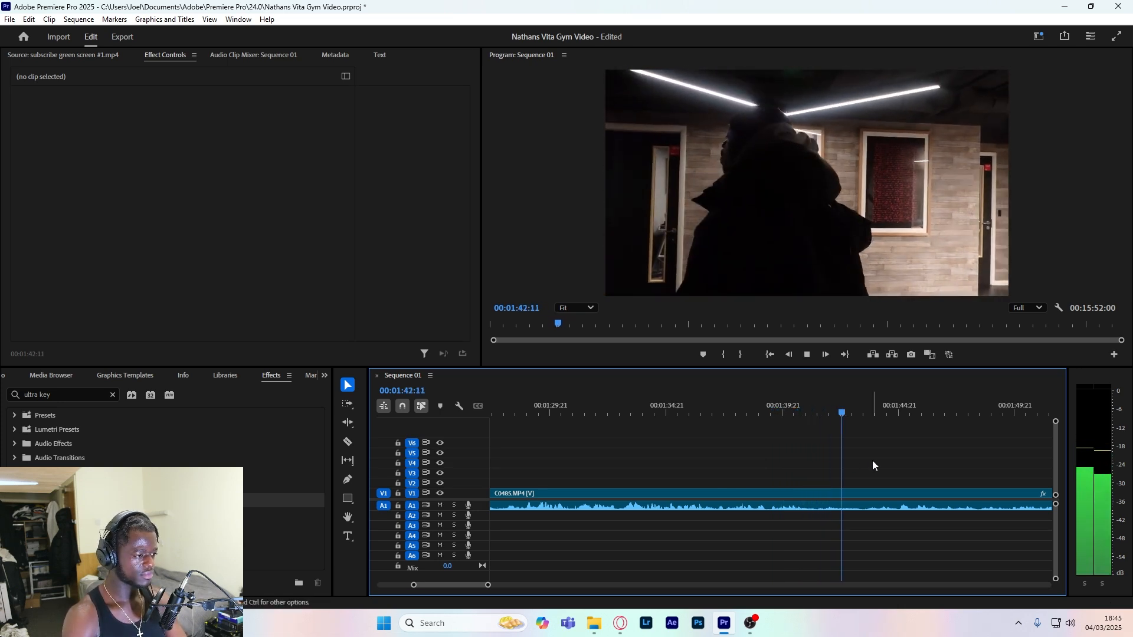
{"action": "key", "text": "space"}
- Try adding a new text layer at the playhead and delete it
{"action": "key", "text": "ctrl+t"}
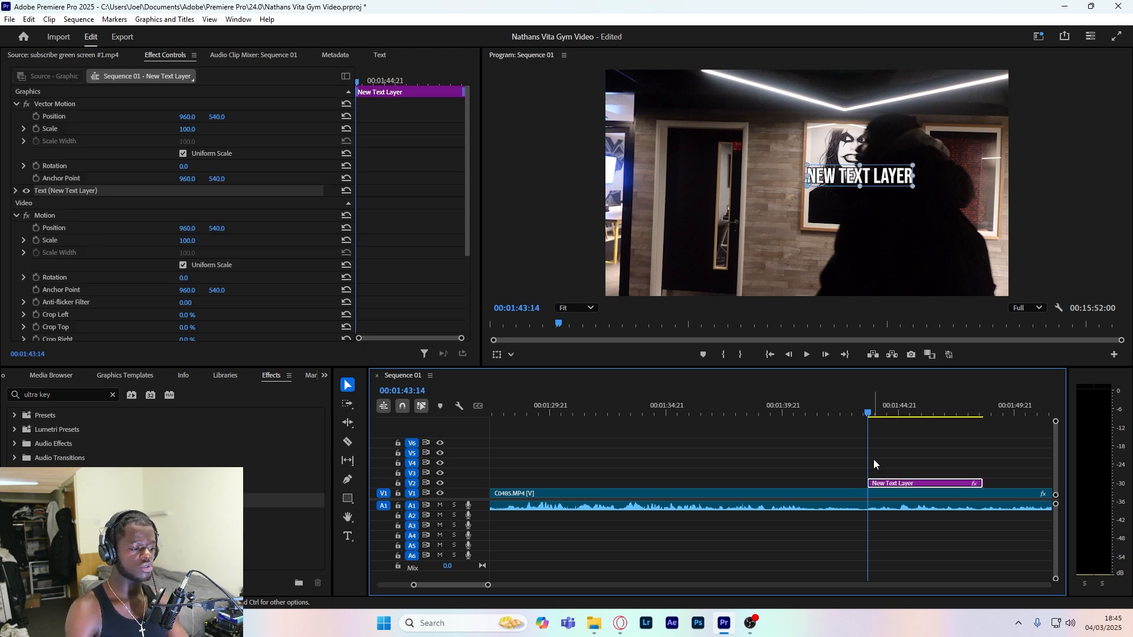
{"action": "key", "text": "Delete"}
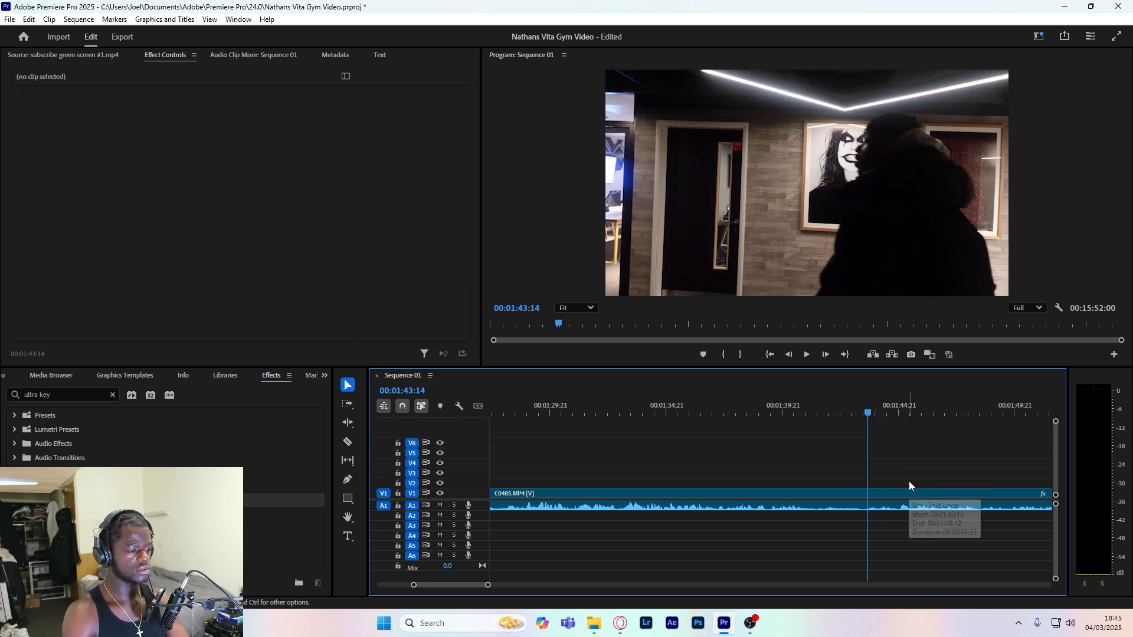
- Duplicate the existing pair of titles on V2, NO and Sorry, so that the copies start at the playhead at 00:01:43:14
{"action": "key", "text": "minus"}
{"action": "key", "text": "minus"}
{"action": "key", "text": "minus"}
{"action": "key", "text": "minus"}
{"action": "key", "text": "minus"}
{"action": "key", "text": "equal"}
{"action": "key", "text": "equal"}
{"action": "left_click_drag", "start_coordinate": [558, 445], "coordinate": [535, 489]}
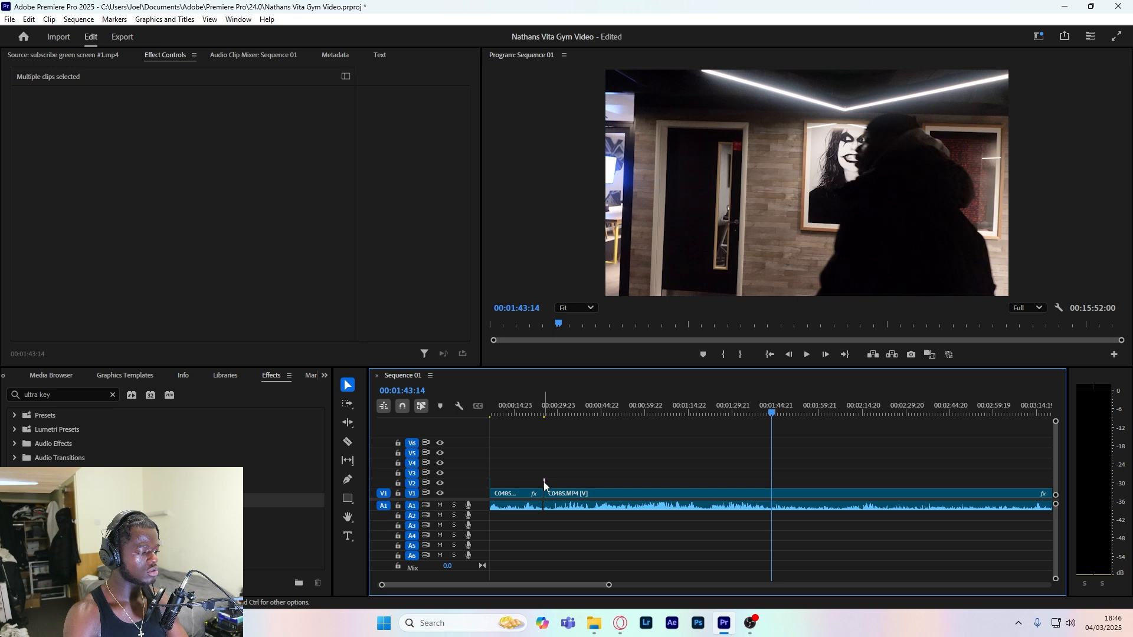
{"action": "left_click_drag", "start_coordinate": [548, 486], "coordinate": [775, 485]}
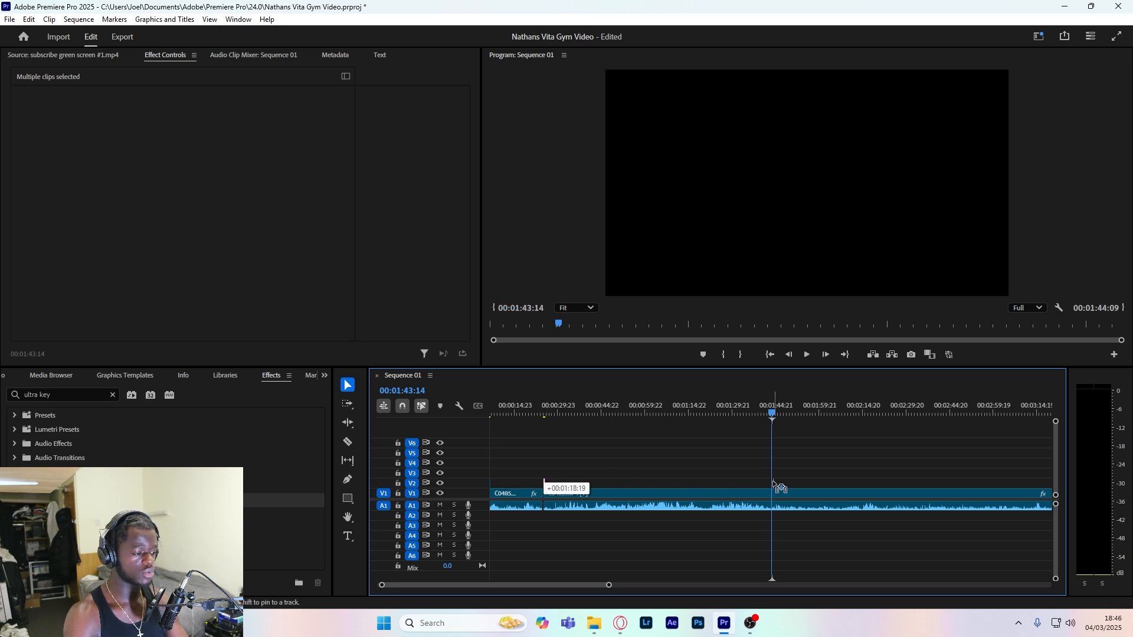
{"action": "left_click_drag", "start_coordinate": [774, 485], "coordinate": [773, 485]}
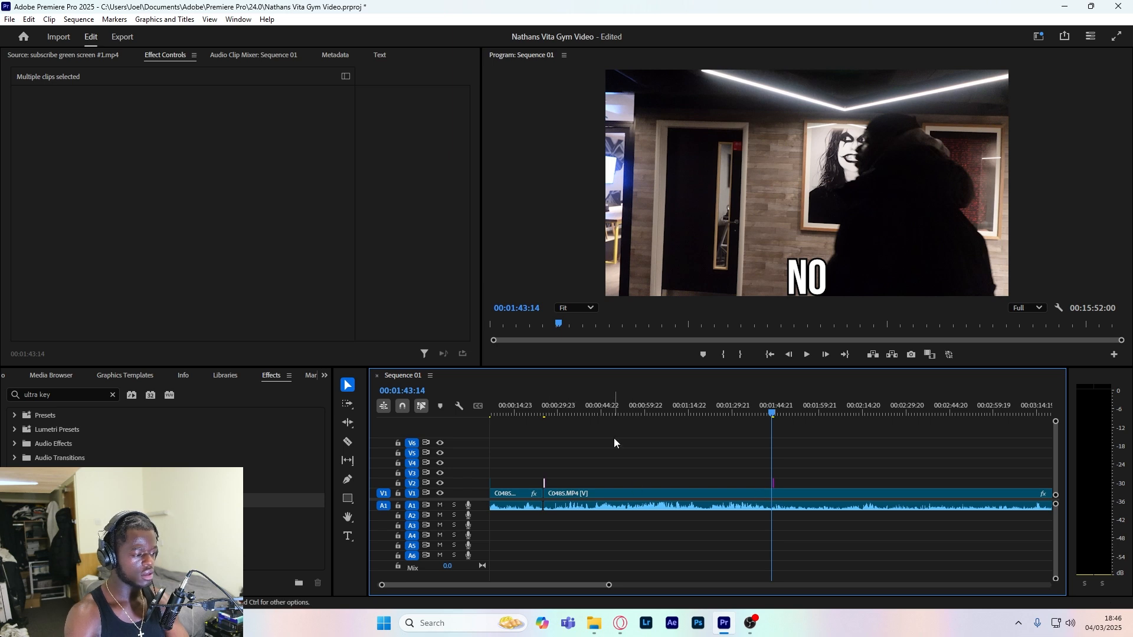
- Replace the text of the copied NO title at 00:01:43:14 with "err"
{"action": "key", "text": "equal"}
{"action": "key", "text": "equal"}
{"action": "key", "text": "equal"}
{"action": "key", "text": "equal"}
{"action": "key", "text": "equal"}
{"action": "key", "text": "equal"}
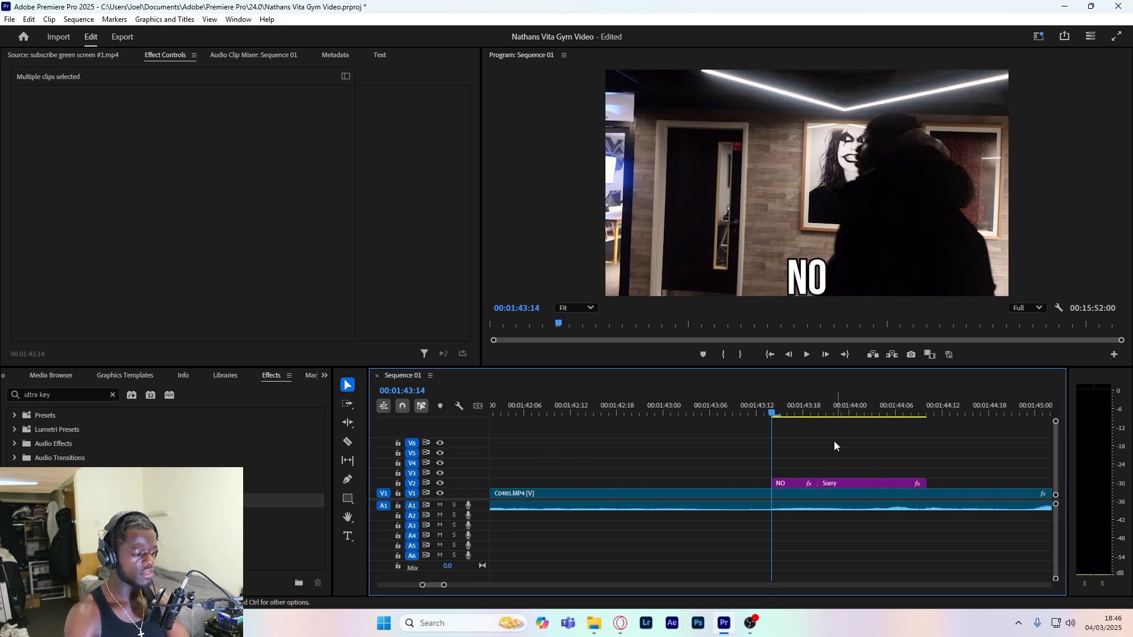
{"action": "left_click", "coordinate": [791, 483]}
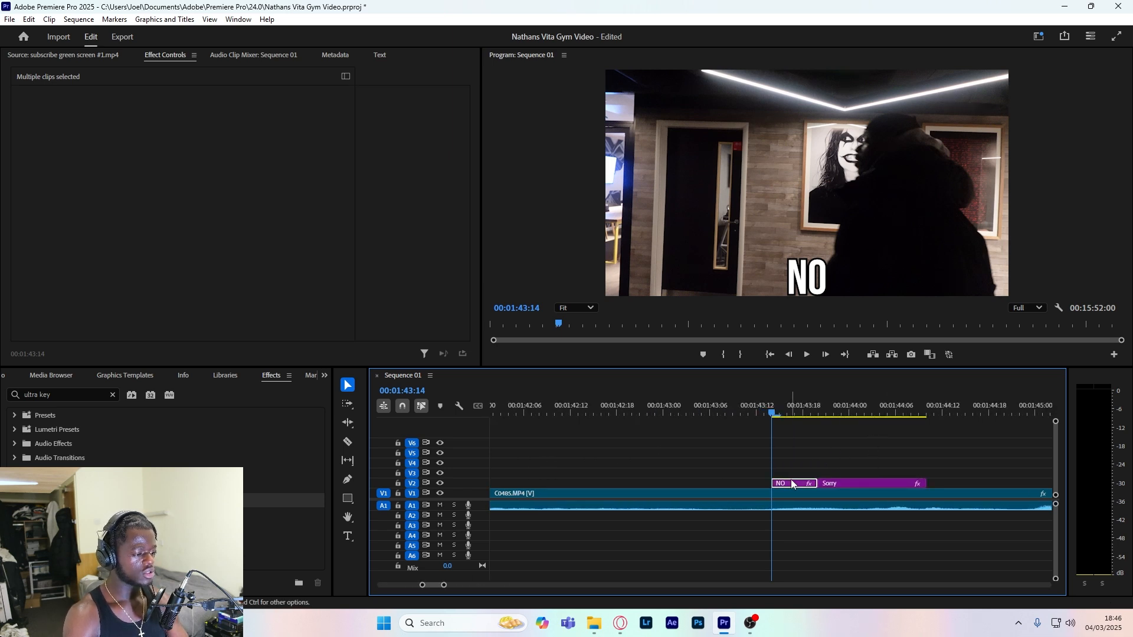
{"action": "left_click", "coordinate": [348, 535]}
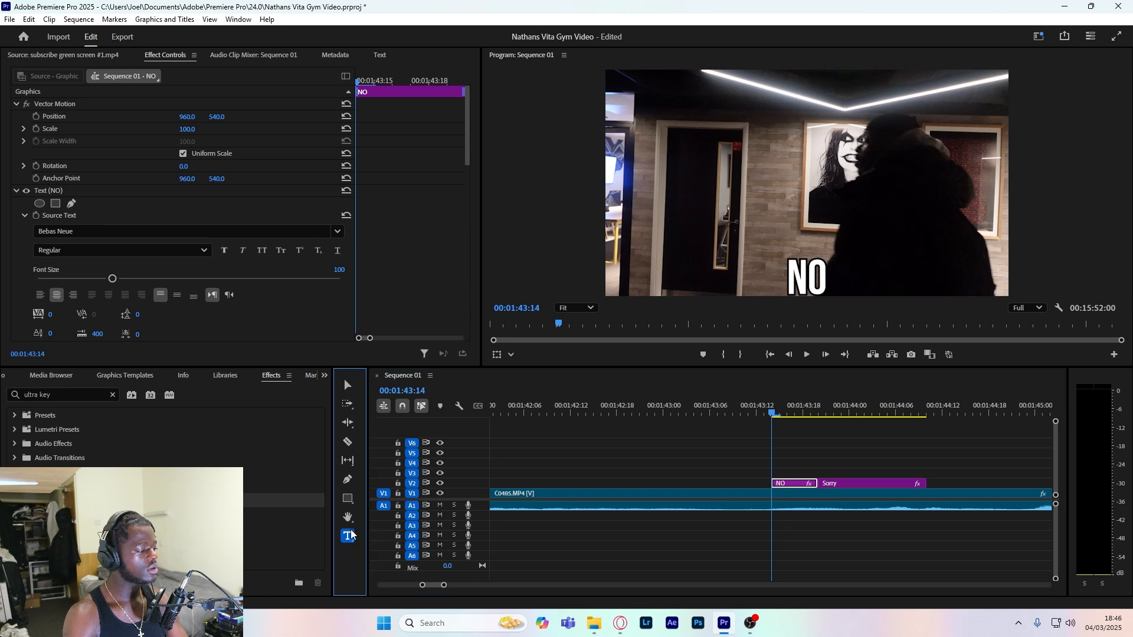
{"action": "double_click", "coordinate": [806, 272]}
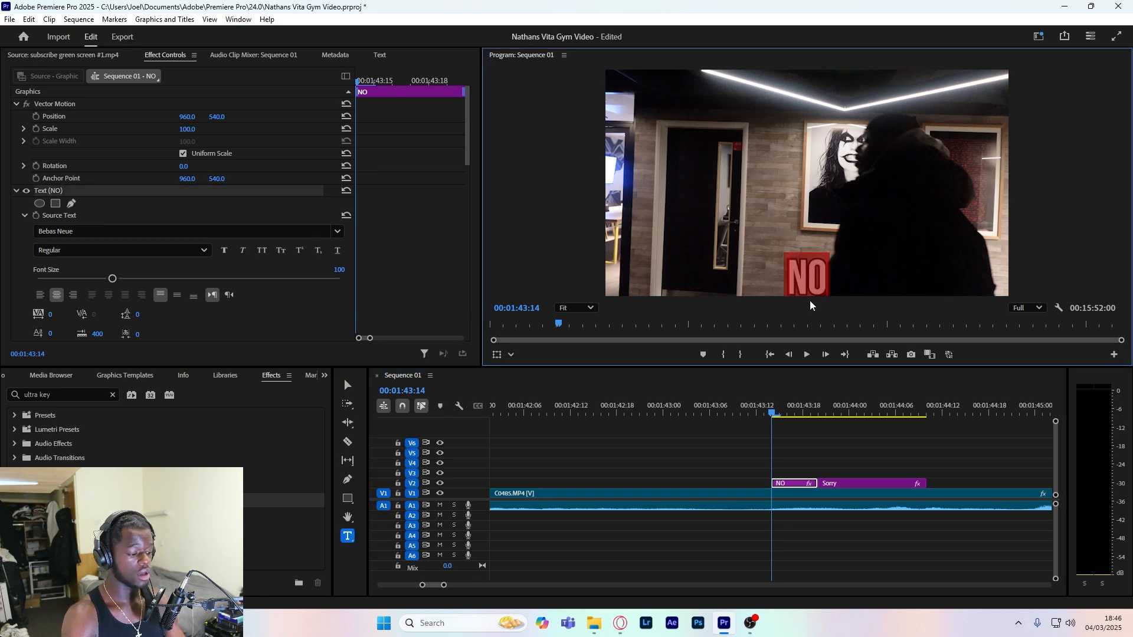
{"action": "type", "text": "AHH"}
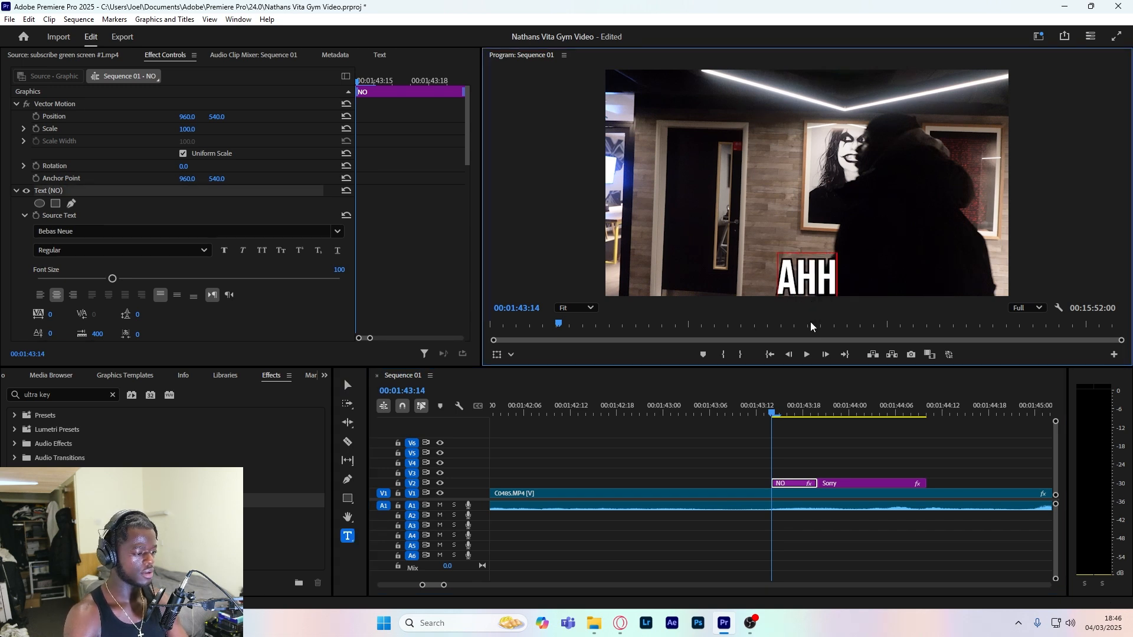
{"action": "key", "text": "BackSpace"}
{"action": "key", "text": "BackSpace"}
{"action": "key", "text": "BackSpace"}
{"action": "type", "text": "Err"}
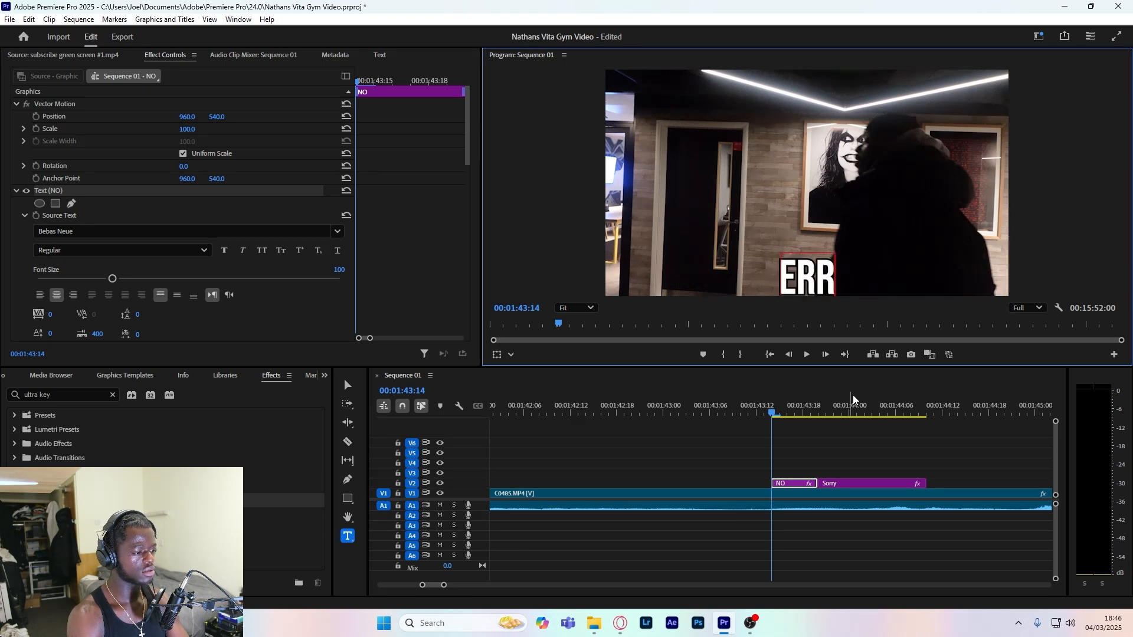
- Play back the copied titles, shift Sorry to start at 00:01:44:03, and extend the err title to meet it
{"action": "left_click", "coordinate": [757, 412]}
{"action": "left_click", "coordinate": [813, 453]}
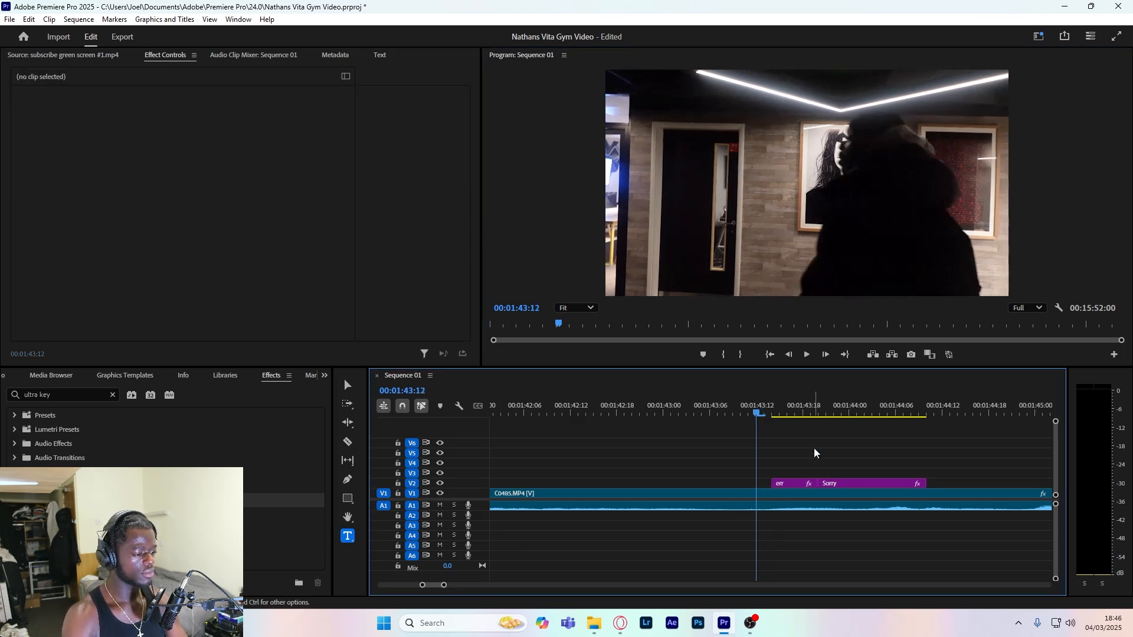
{"action": "key", "text": "space"}
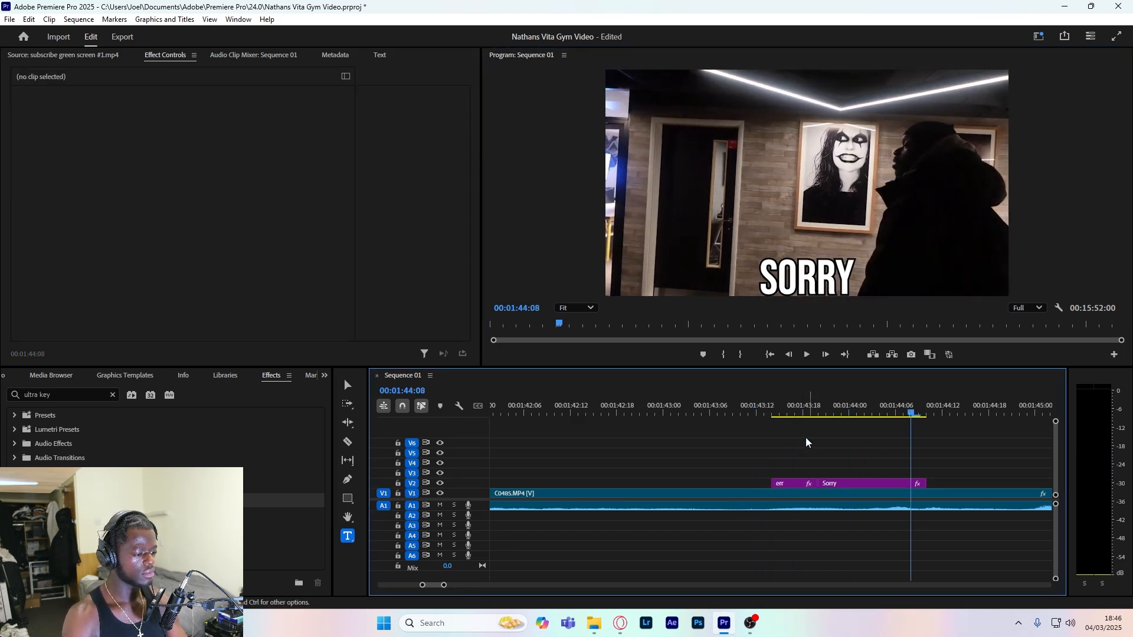
{"action": "left_click", "coordinate": [755, 407]}
{"action": "key", "text": "space"}
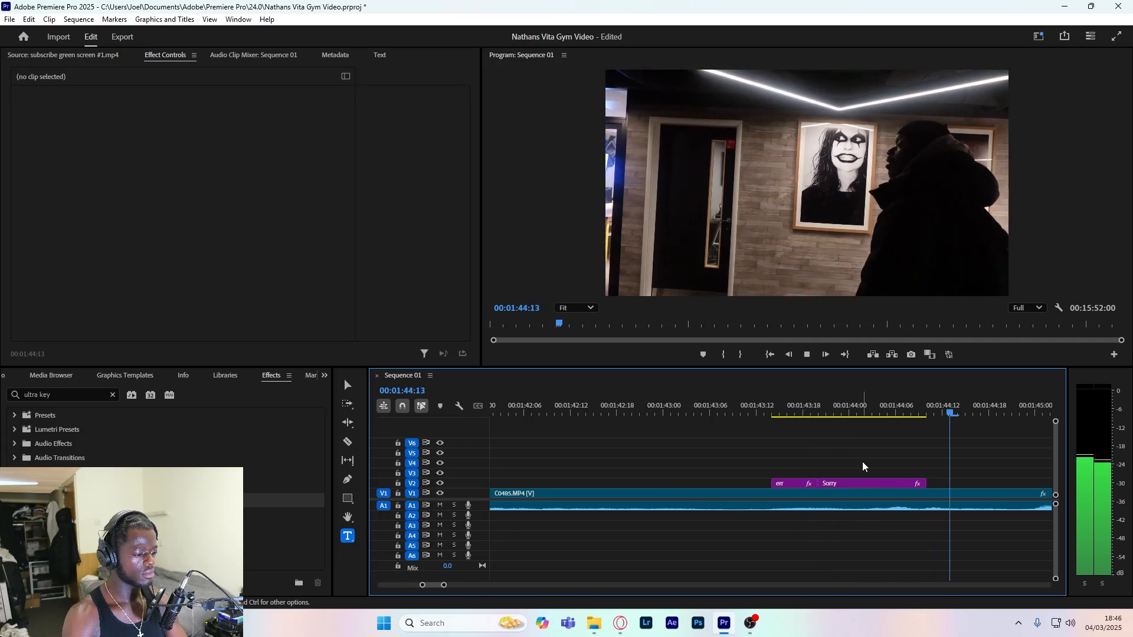
{"action": "left_click", "coordinate": [787, 406]}
{"action": "key", "text": "space"}
{"action": "key", "text": "space"}
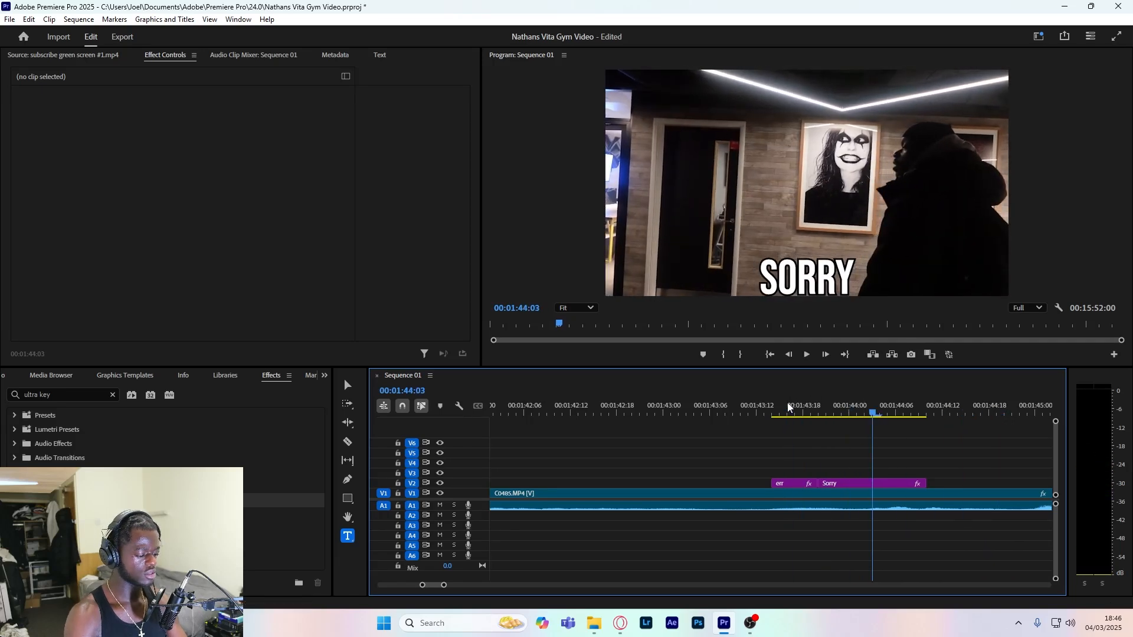
{"action": "left_click_drag", "start_coordinate": [856, 482], "coordinate": [910, 484]}
{"action": "left_click_drag", "start_coordinate": [818, 483], "coordinate": [874, 483]}
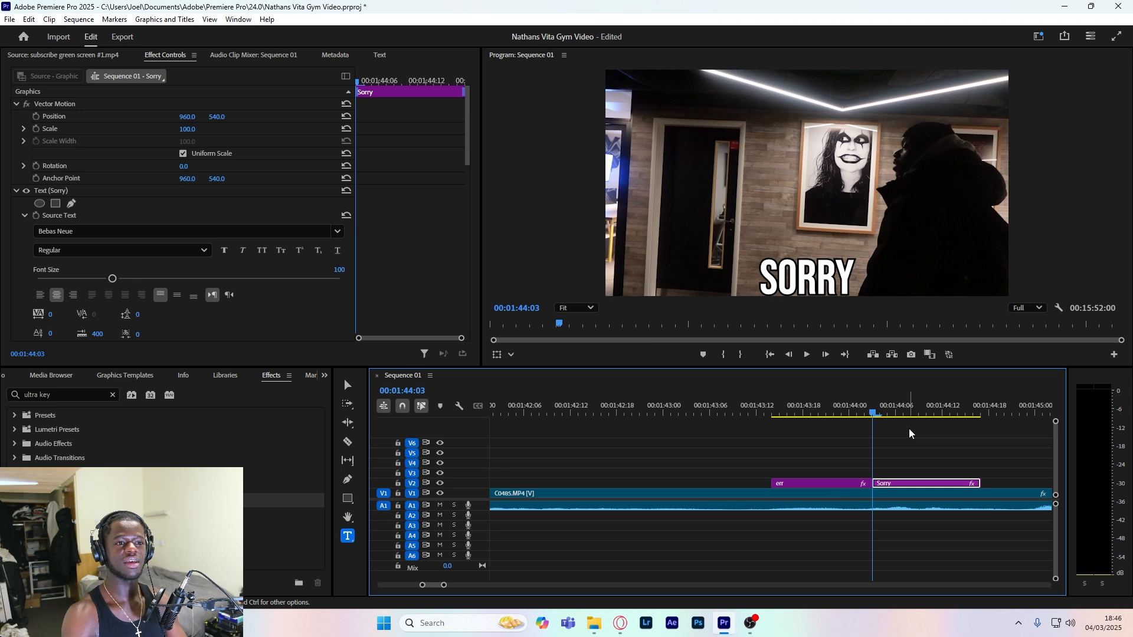
- Play back the err and Sorry titles to check their timing against the speech
{"action": "left_click", "coordinate": [751, 414]}
{"action": "key", "text": "space"}
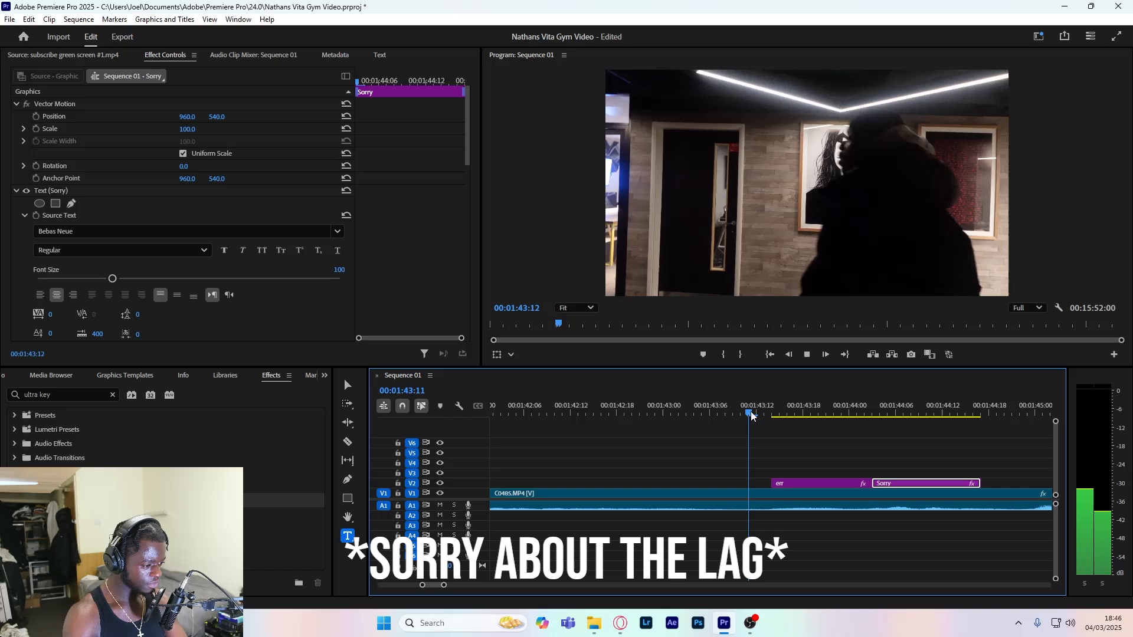
{"action": "key", "text": "space"}
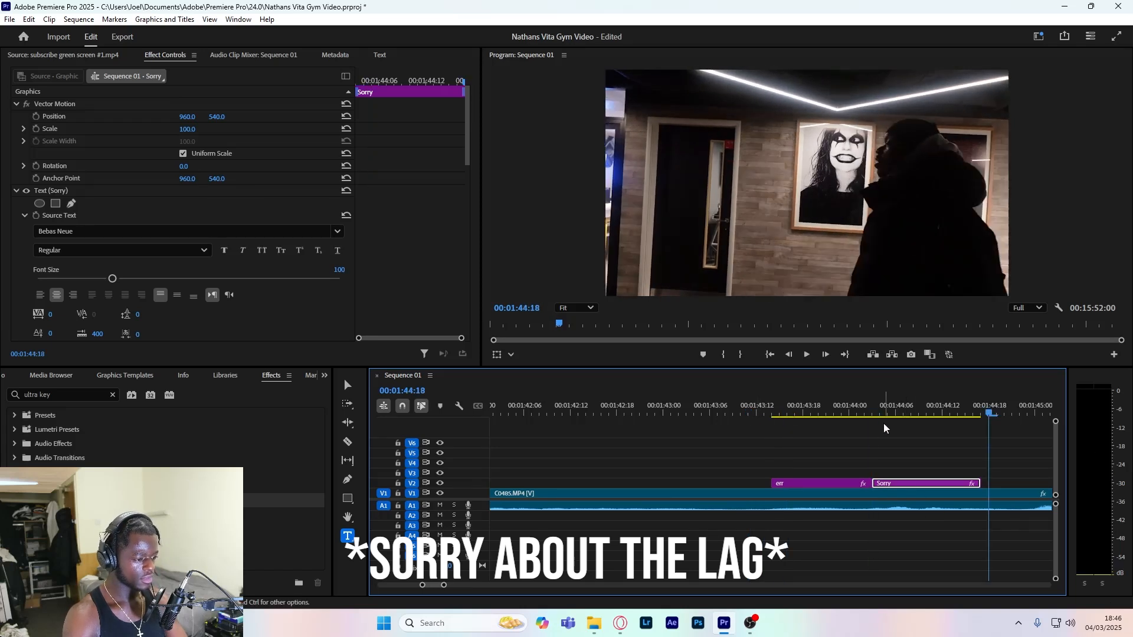
{"action": "left_click", "coordinate": [877, 404]}
{"action": "key", "text": "space"}
{"action": "key", "text": "space"}
{"action": "left_click", "coordinate": [877, 404]}
{"action": "key", "text": "space"}
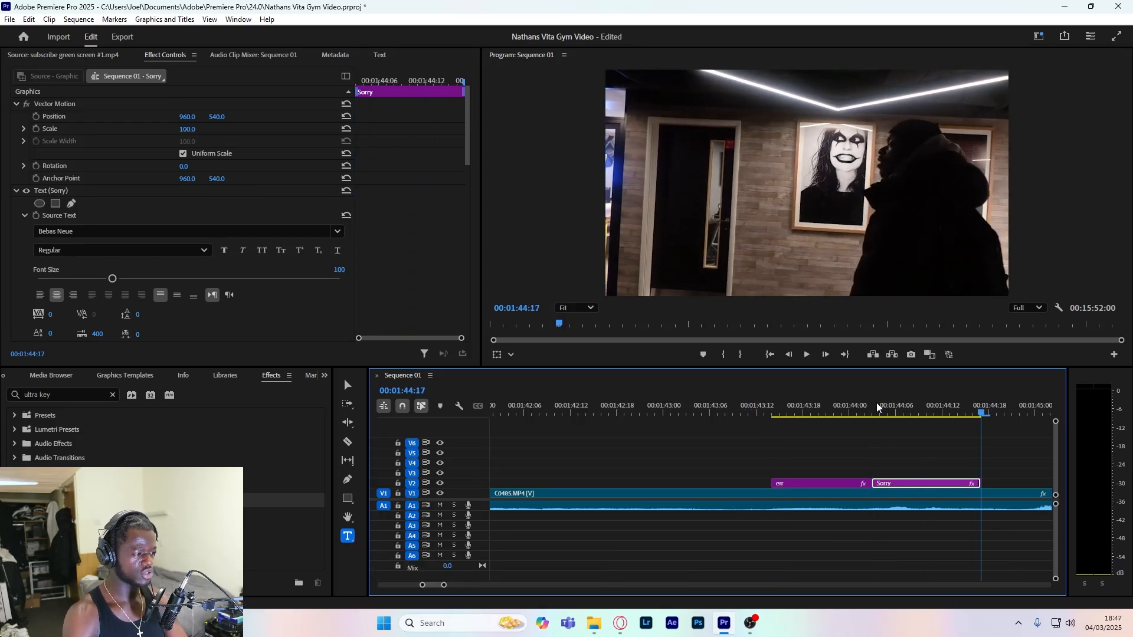
- Find the start of the next word at 00:01:44:06 and duplicate the Sorry title so the copy begins there
{"action": "scroll", "coordinate": [877, 403], "scroll_direction": "right", "scroll_amount": 3}
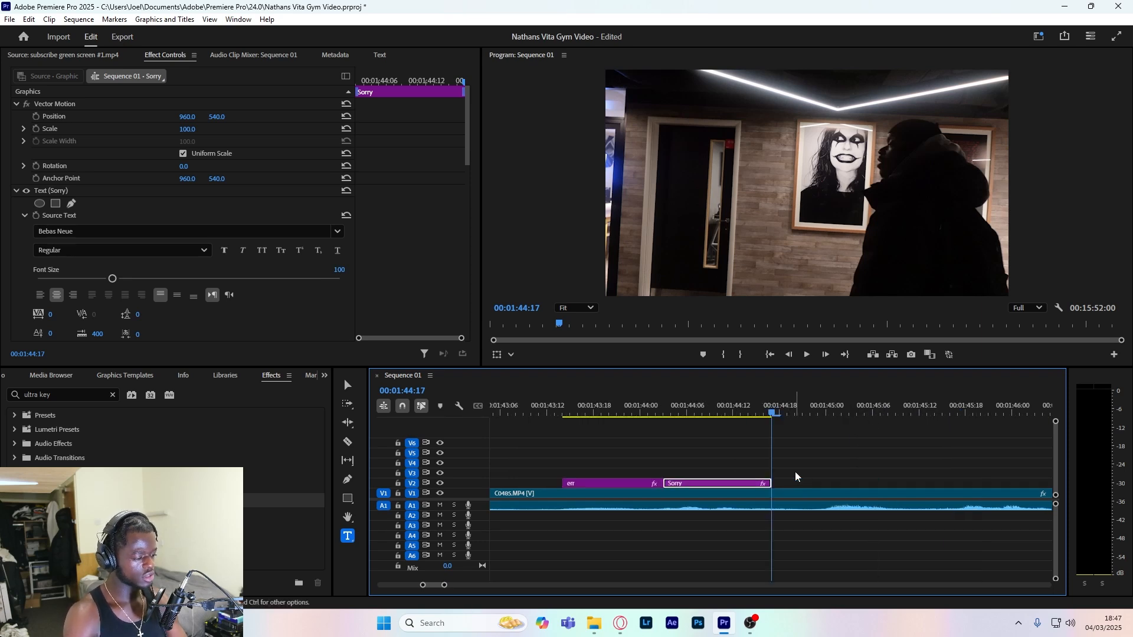
{"action": "key", "text": "Up"}
{"action": "key", "text": "Right"}
{"action": "key", "text": "Right"}
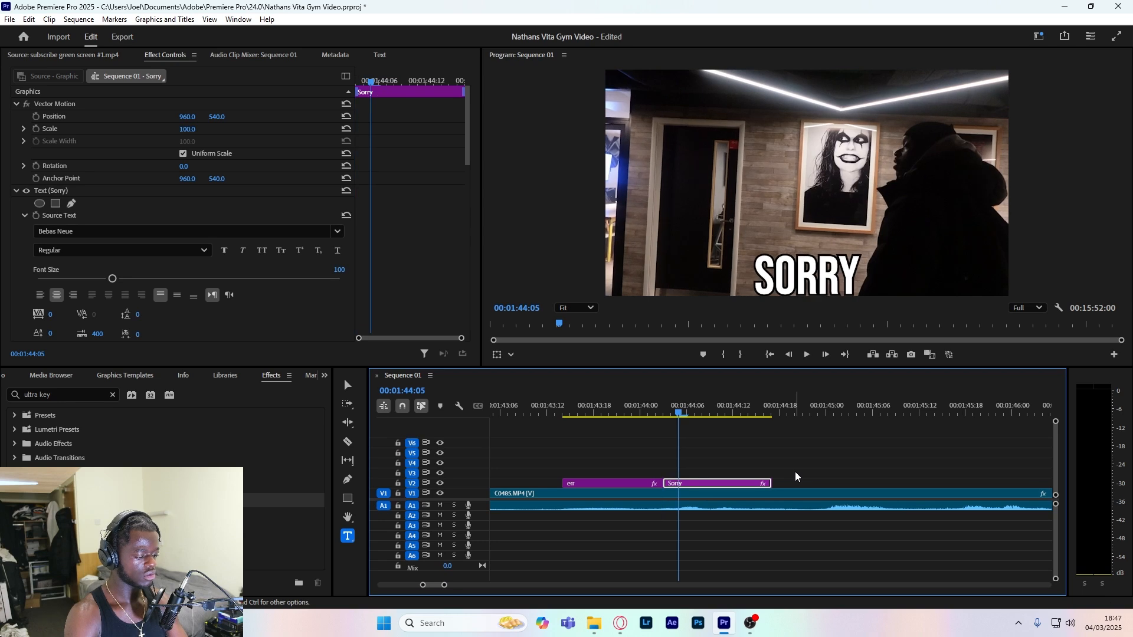
{"action": "key", "text": "shift+k"}
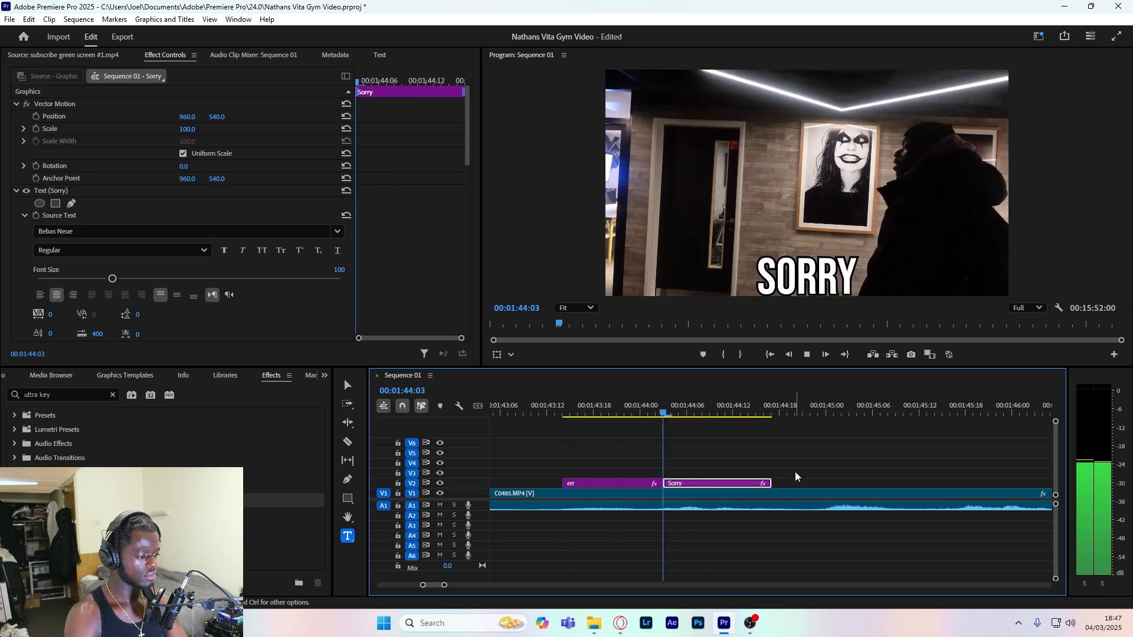
{"action": "key", "text": "Left"}
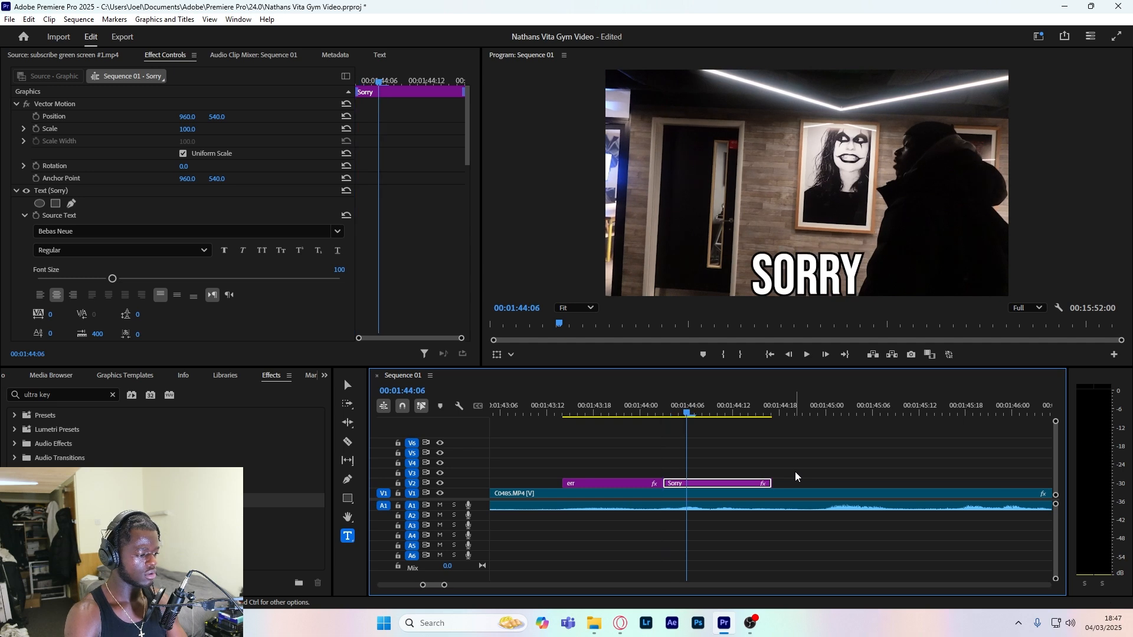
{"action": "left_click_drag", "start_coordinate": [680, 485], "coordinate": [703, 485]}
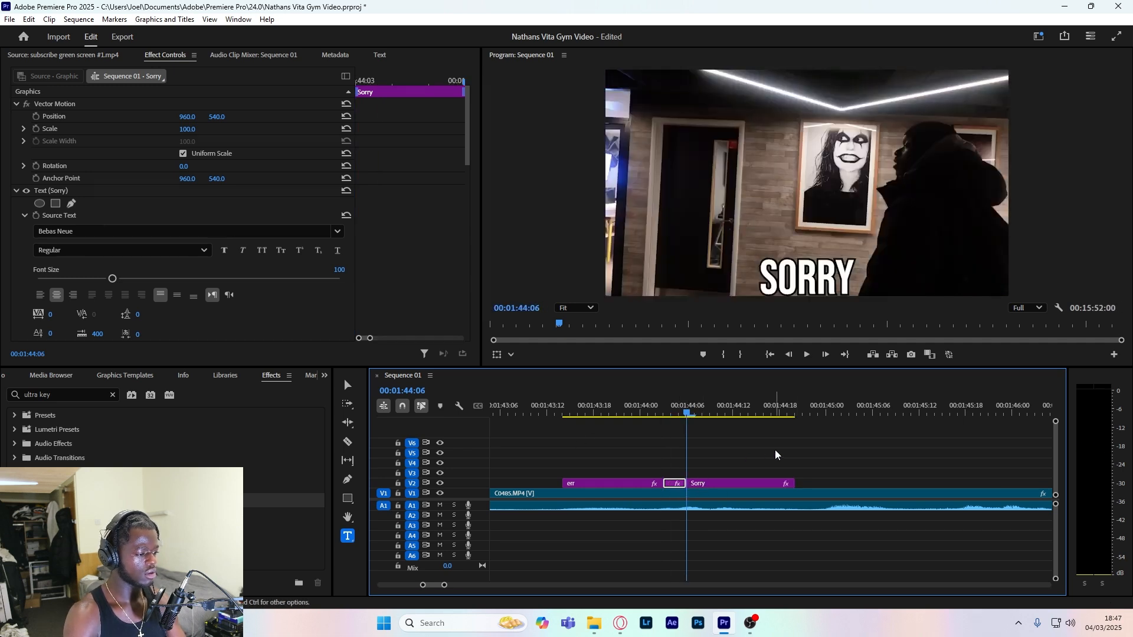
- Change the text of the short title at 00:01:44:03 to "YOU" and select the Sorry title that follows it
{"action": "key", "text": "Left"}
{"action": "key", "text": "Left"}
{"action": "key", "text": "Left"}
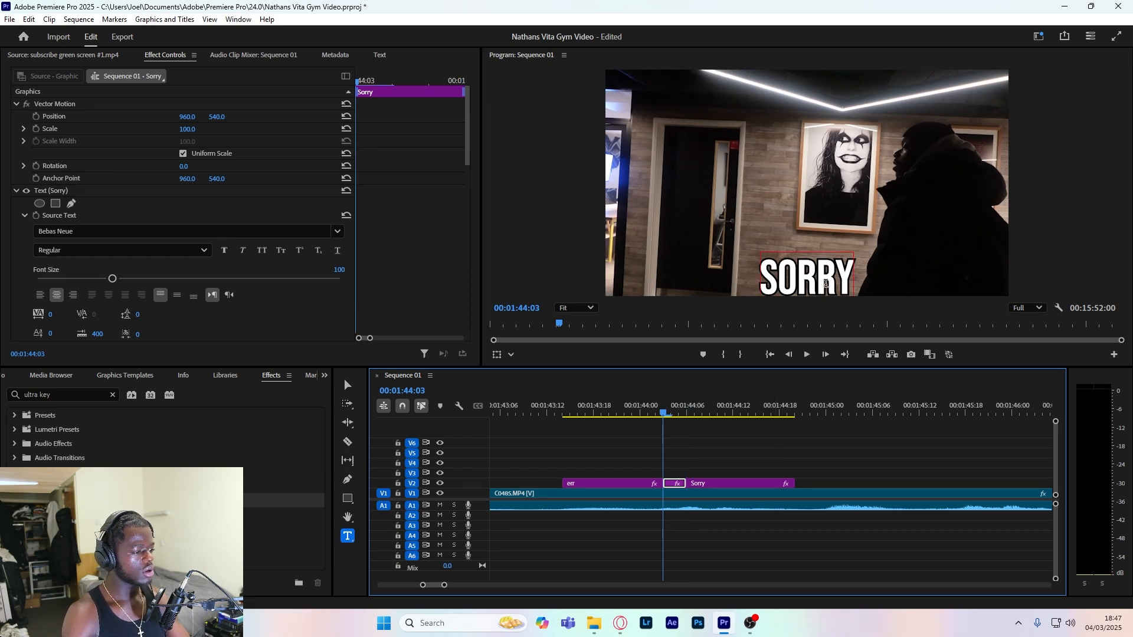
{"action": "double_click", "coordinate": [825, 280]}
{"action": "type", "text": "YOU"}
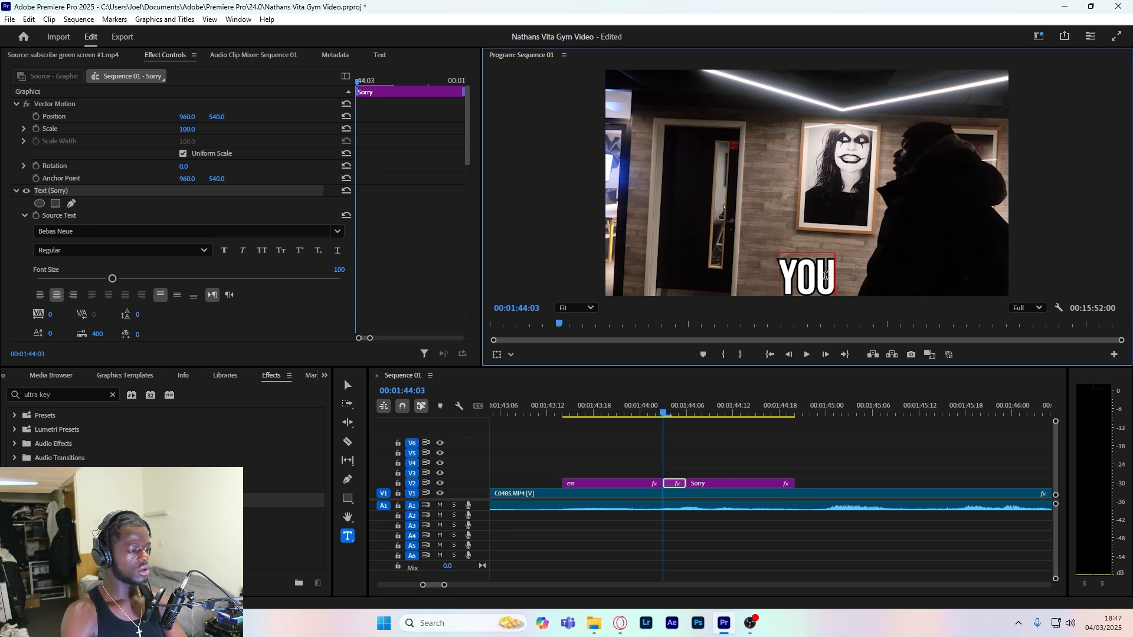
{"action": "left_click", "coordinate": [710, 483]}
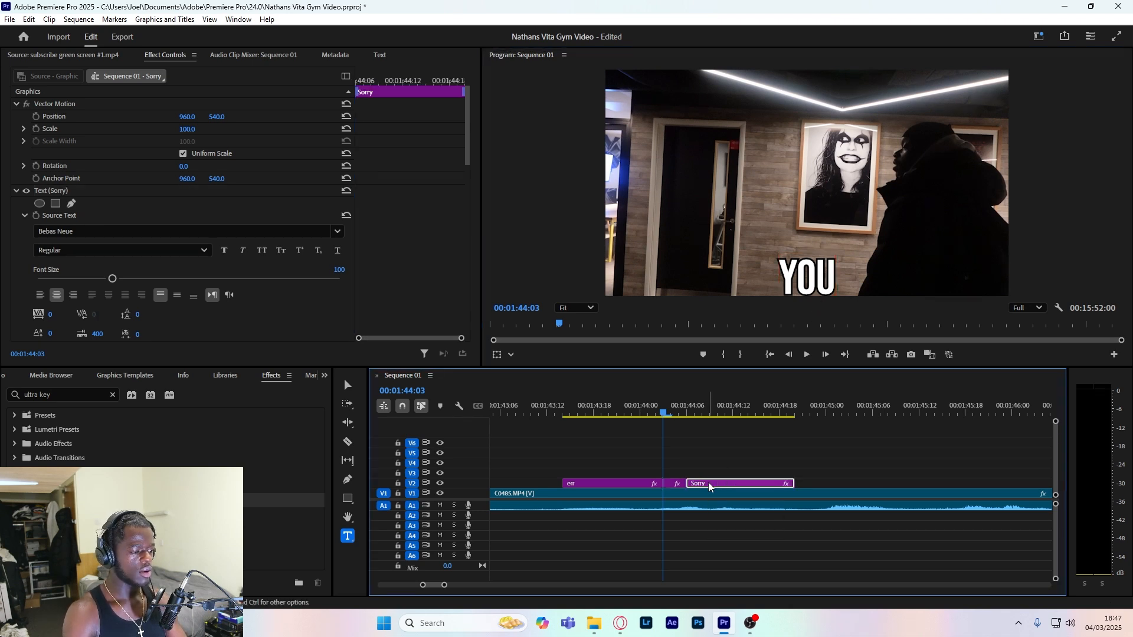
- Change the text of the Sorry title at 00:01:44:06 to "you residents?"
{"action": "key", "text": "Down"}
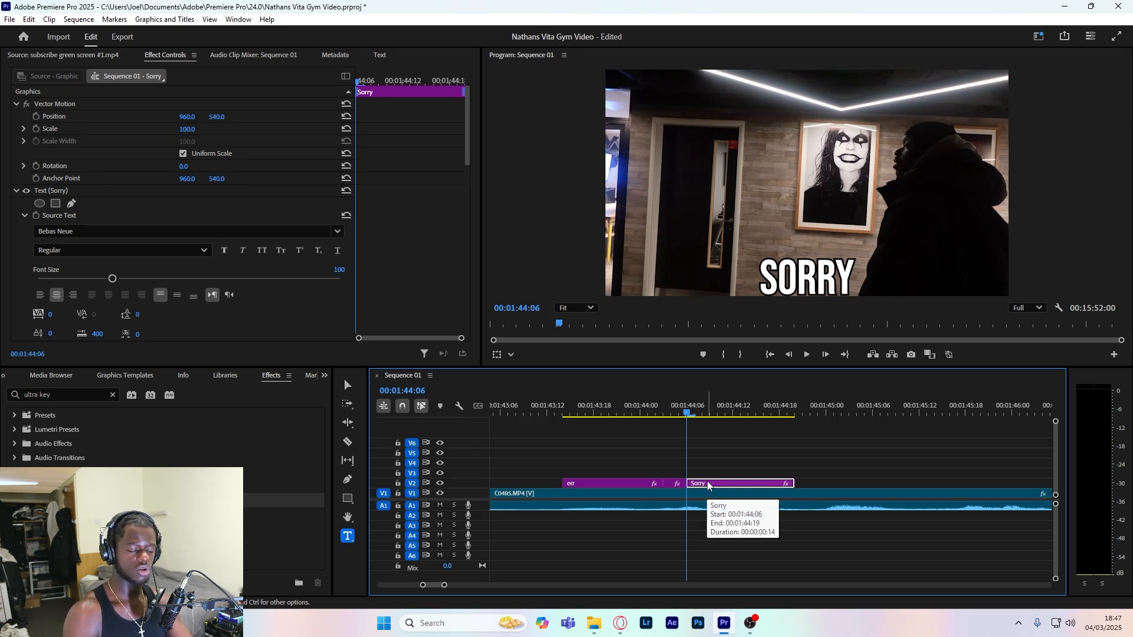
{"action": "double_click", "coordinate": [806, 269]}
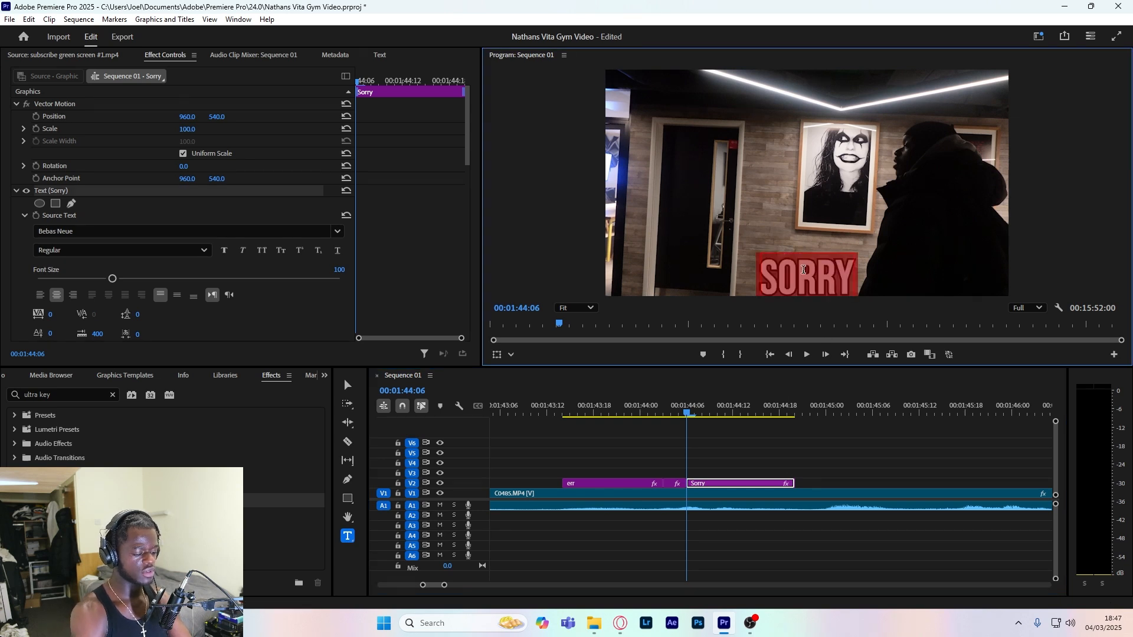
{"action": "type", "text": "you residents?"}
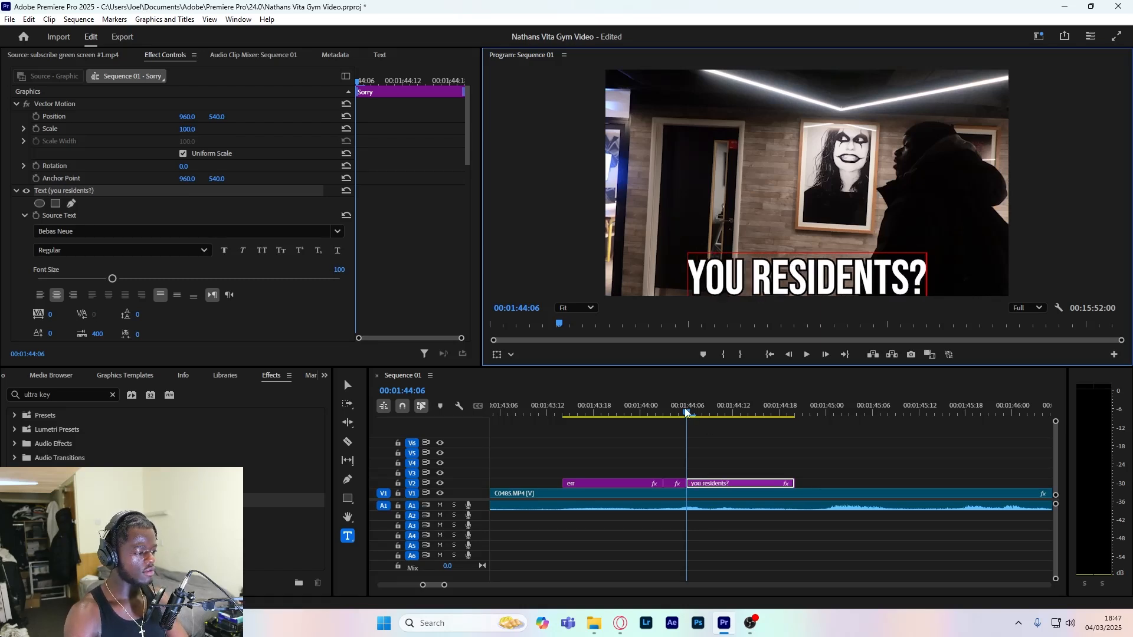
- Play back the err, YOU and you residents? titles from 00:01:43:13 to check their timing against the speech
{"action": "left_click_drag", "start_coordinate": [688, 413], "coordinate": [555, 413]}
{"action": "left_click", "coordinate": [642, 448]}
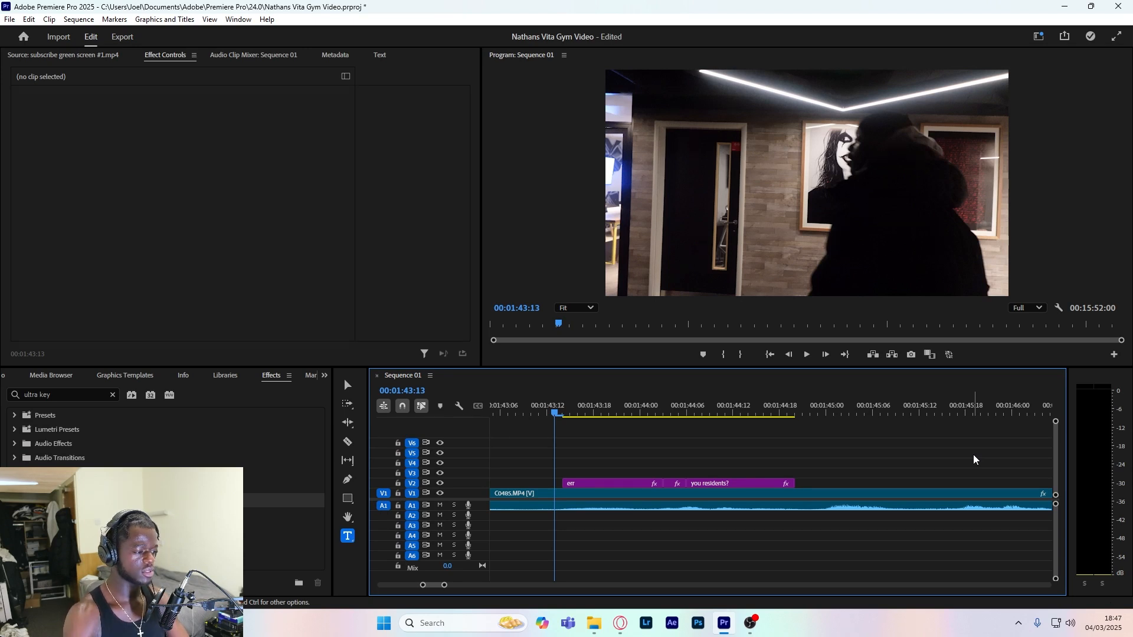
{"action": "key", "text": "space"}
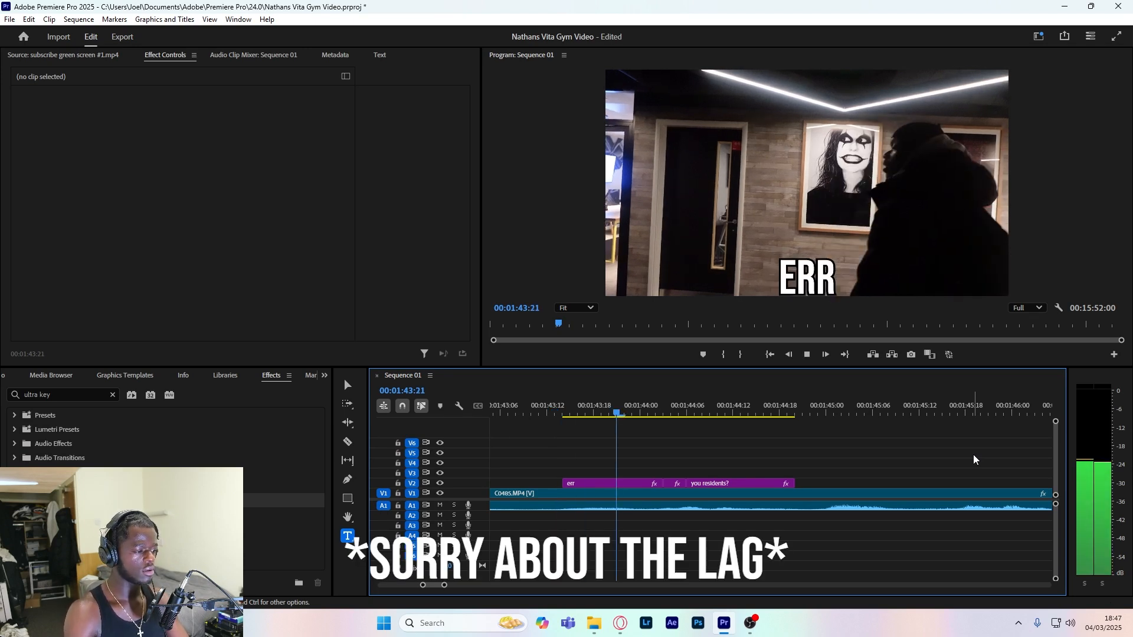
{"action": "key", "text": "space"}
{"action": "left_click", "coordinate": [674, 406]}
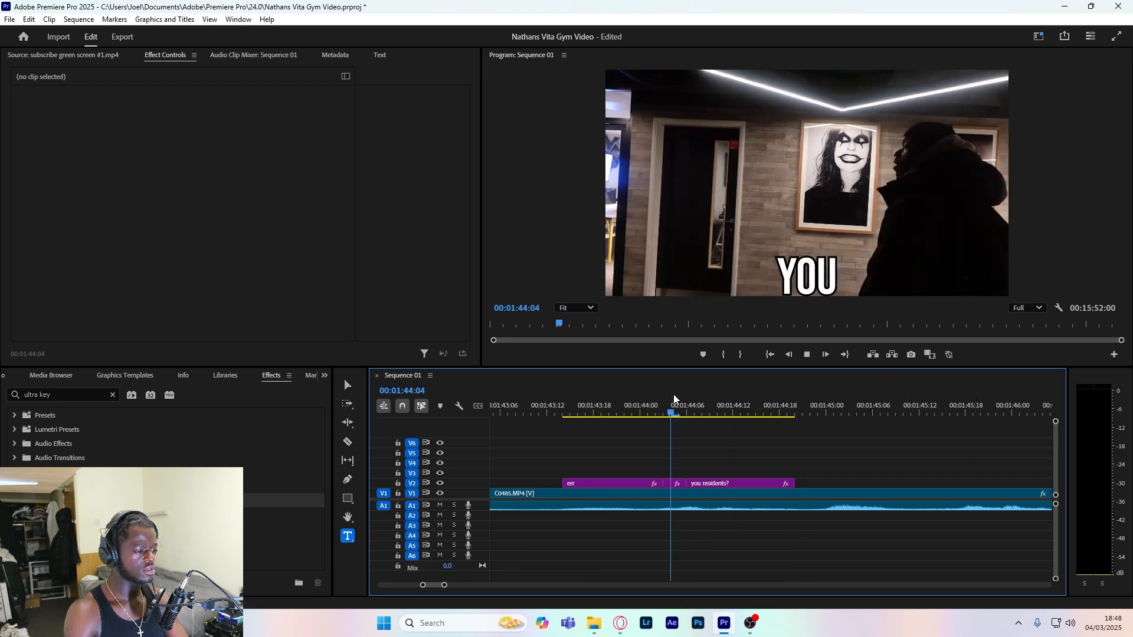
{"action": "left_click", "coordinate": [664, 409]}
{"action": "left_click", "coordinate": [665, 411]}
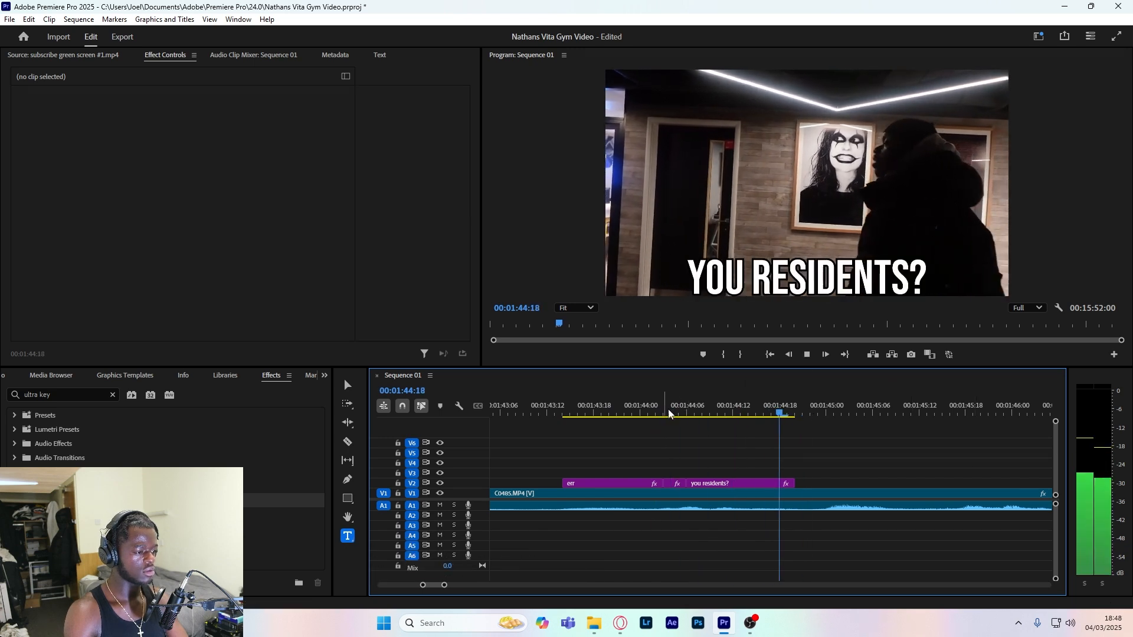
- Review the footage that follows the titles and cut the C0485.MP4 clip at 00:01:54:03
{"action": "scroll", "coordinate": [664, 410], "scroll_direction": "down", "scroll_amount": 5}
{"action": "left_click", "coordinate": [661, 408]}
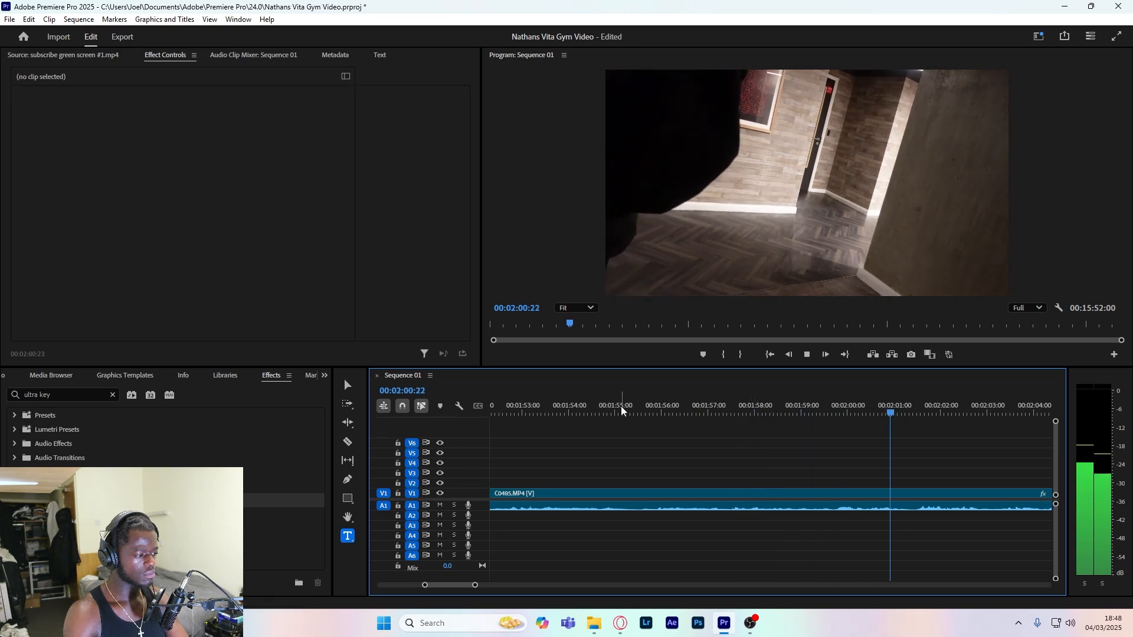
{"action": "key", "text": "space"}
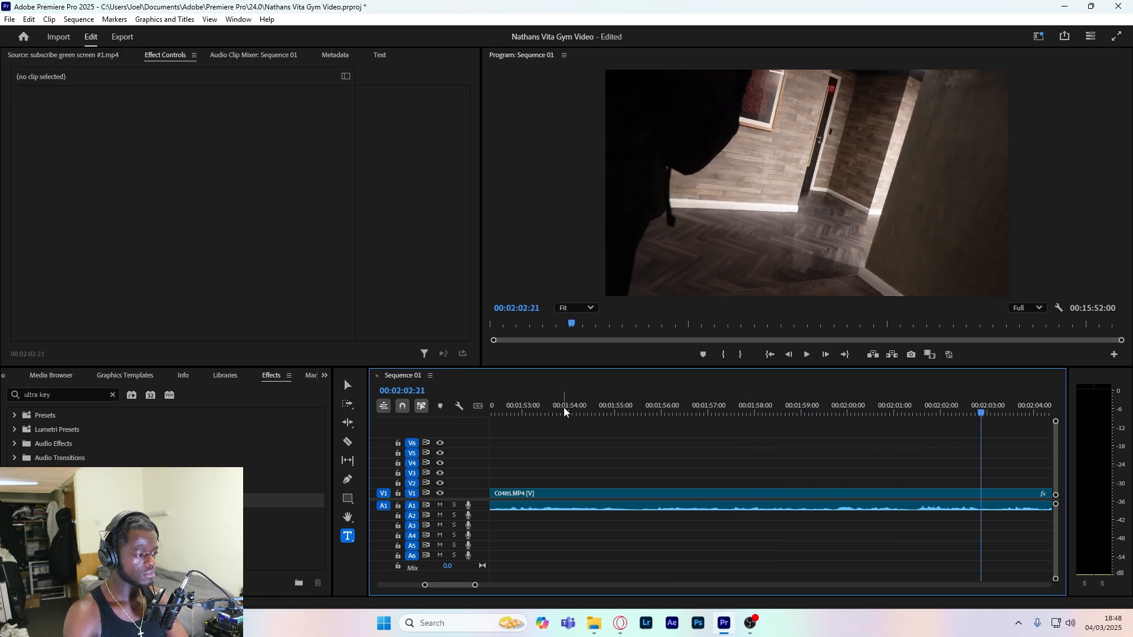
{"action": "left_click", "coordinate": [565, 407]}
{"action": "key", "text": "minus"}
{"action": "key", "text": "minus"}
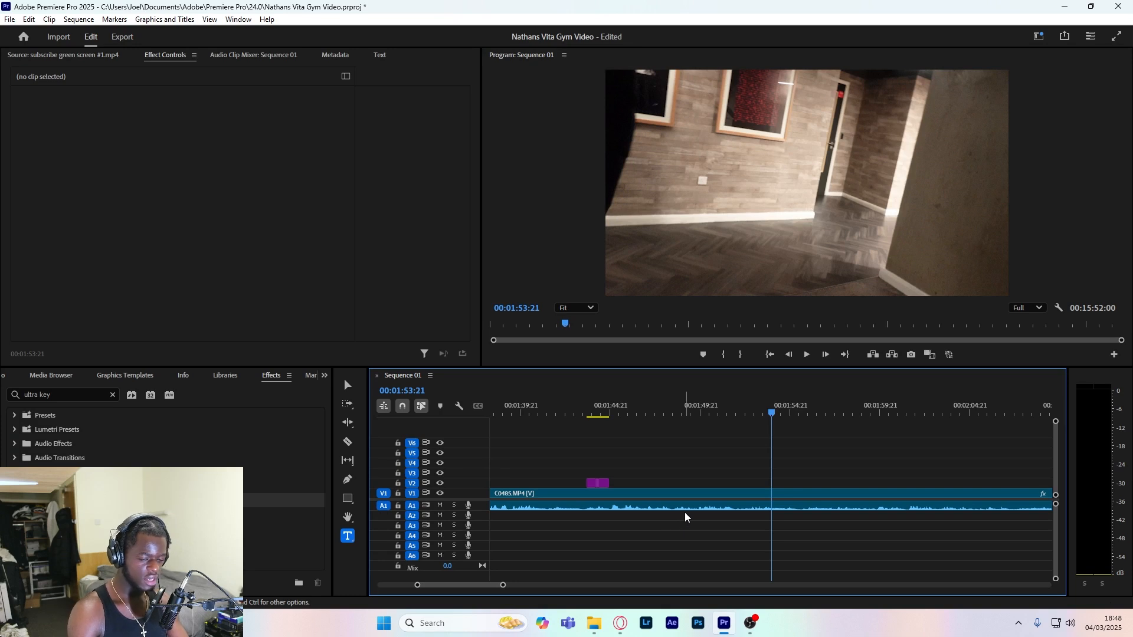
{"action": "key", "text": "shift+k"}
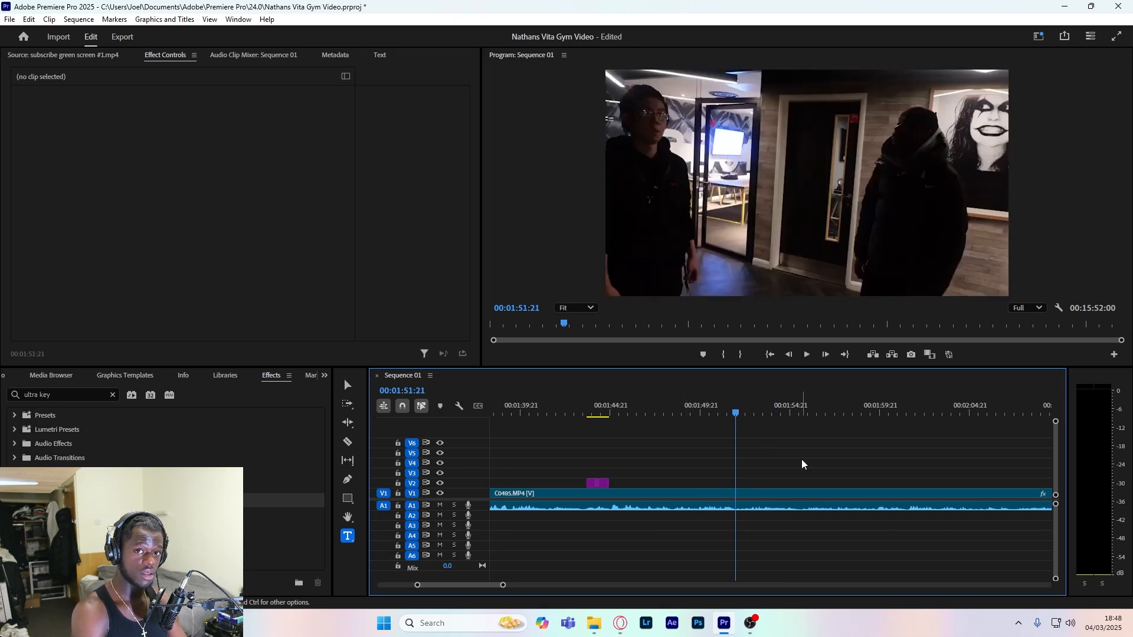
{"action": "key", "text": "ctrl+k"}
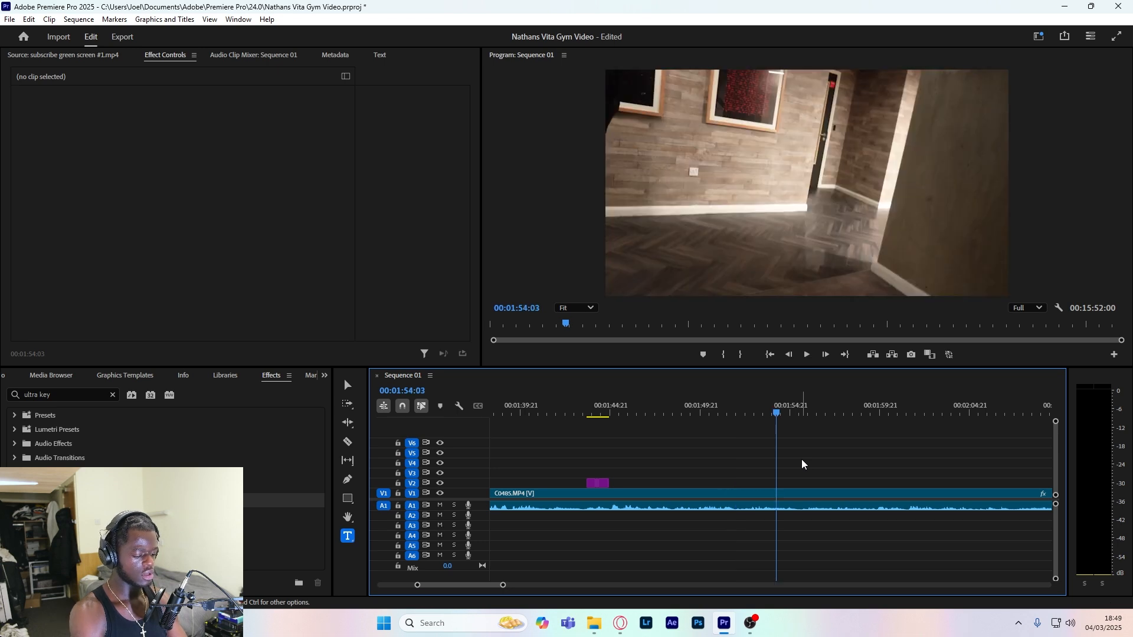
{"action": "key", "text": "ctrl+k"}
- Play on to 00:02:01:11 and ripple-remove the footage between the cut at 00:01:54:03 and that point
{"action": "key", "text": "space"}
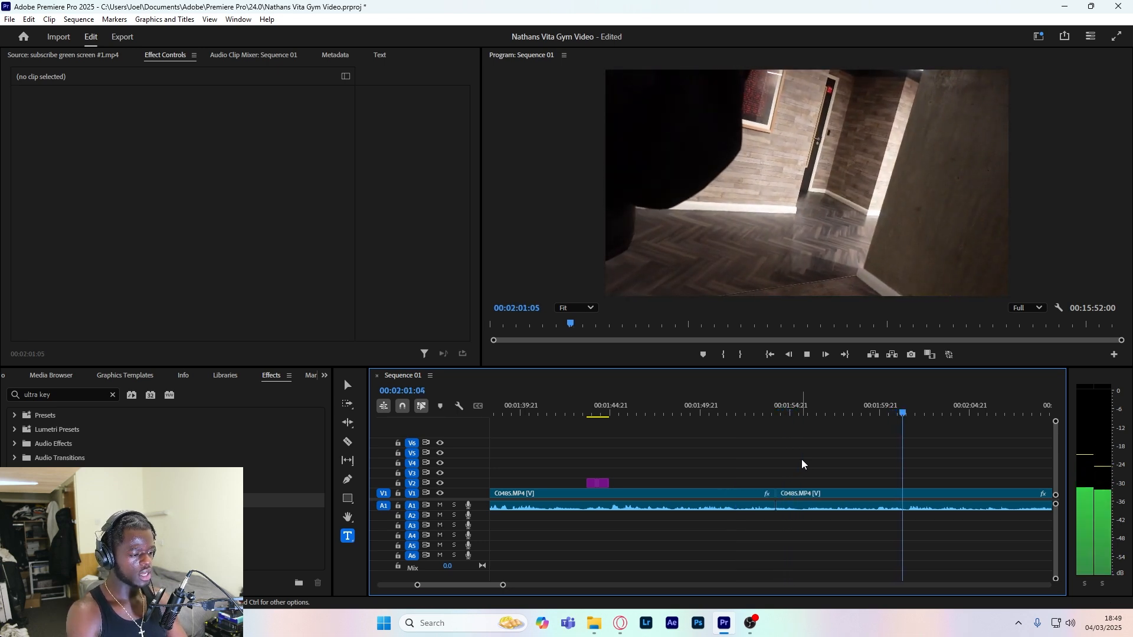
{"action": "key", "text": "space"}
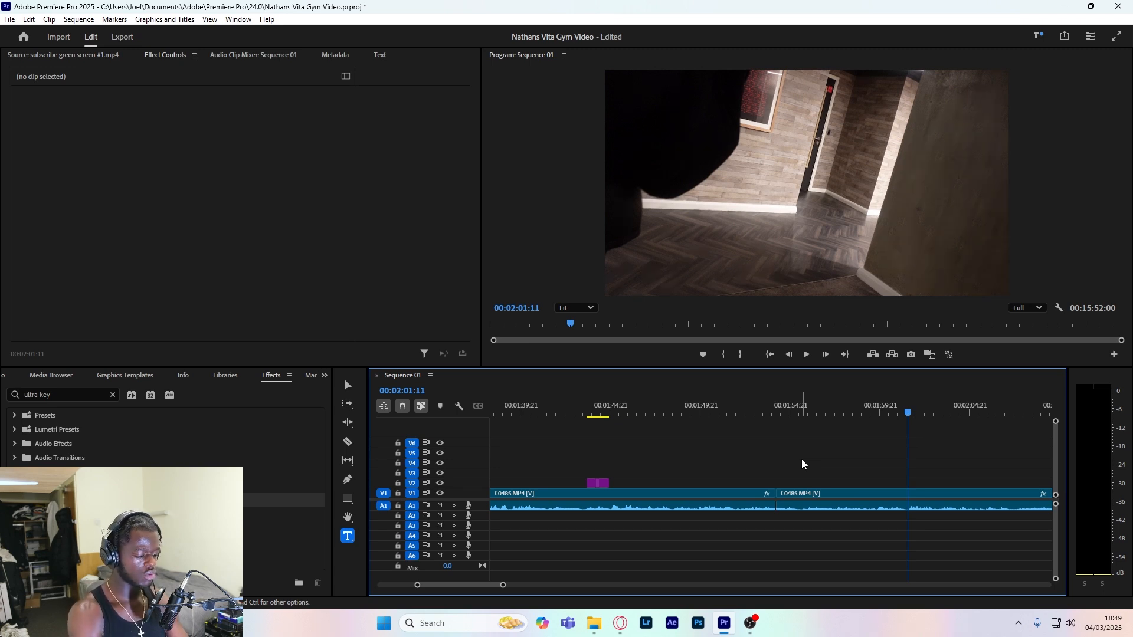
{"action": "key", "text": "ctrl+k"}
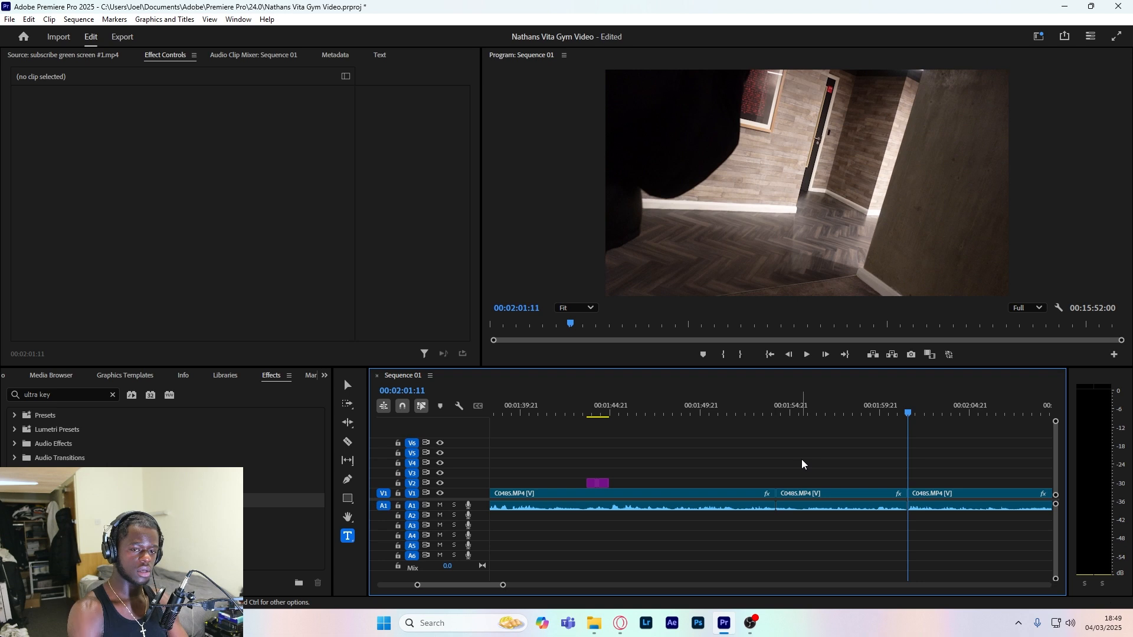
{"action": "key", "text": "ctrl+z"}
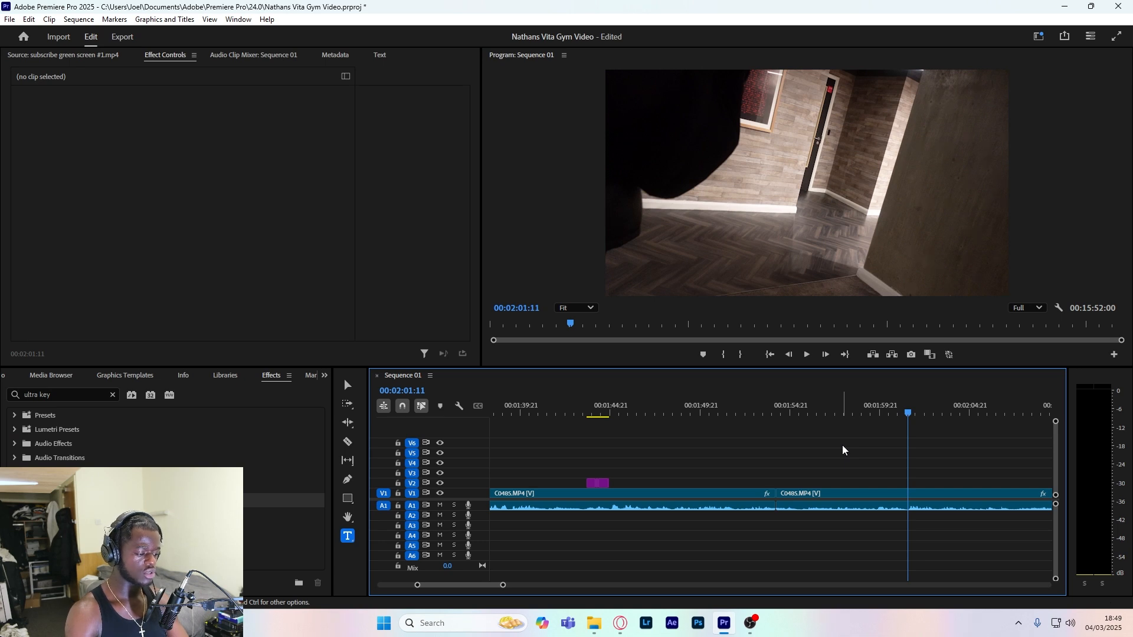
{"action": "key", "text": "Up"}
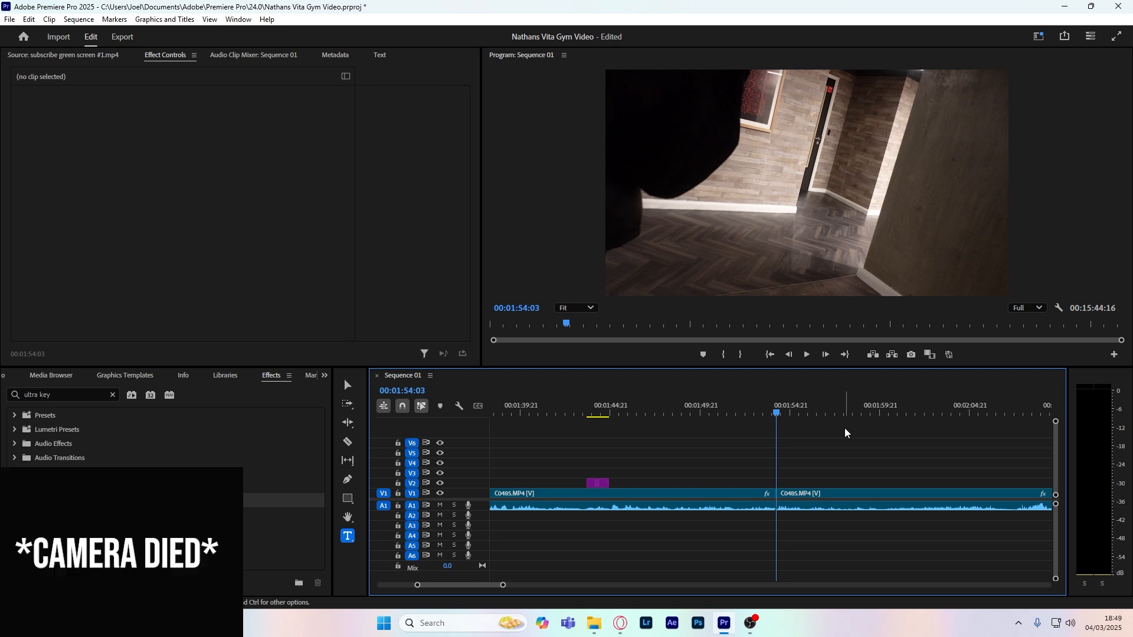
{"action": "left_click_drag", "start_coordinate": [773, 411], "coordinate": [776, 413]}
{"action": "key", "text": "ctrl+t"}
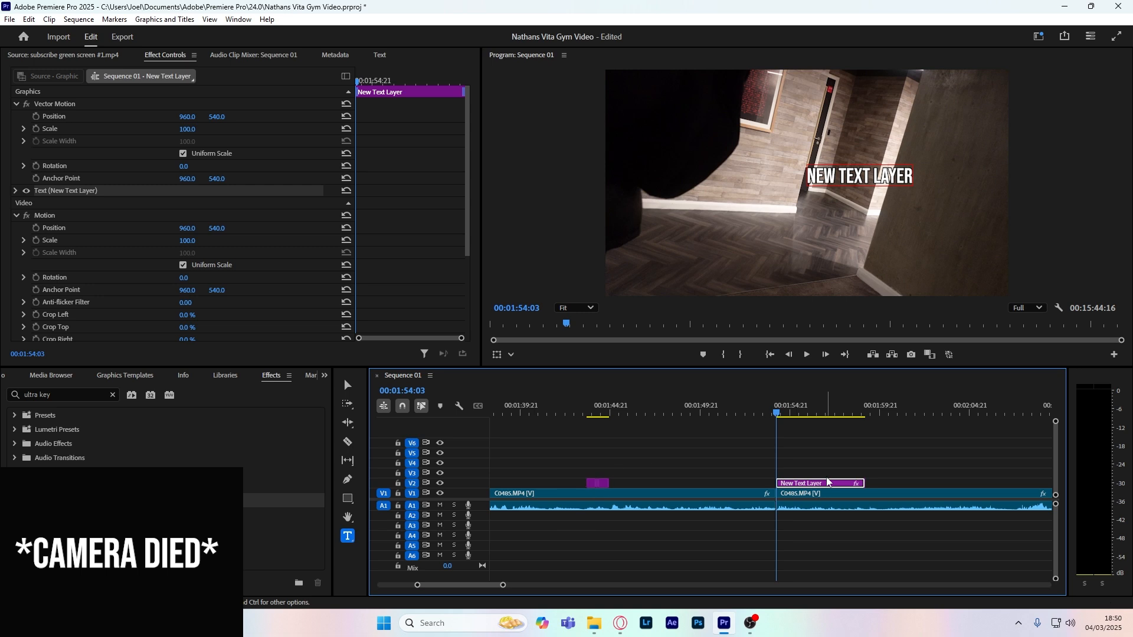
{"action": "key", "text": "Delete"}
- Copy the existing err, YOU and you residents? titles so the copies start at the 00:01:54:03 cut
{"action": "left_click_drag", "start_coordinate": [593, 468], "coordinate": [592, 488]}
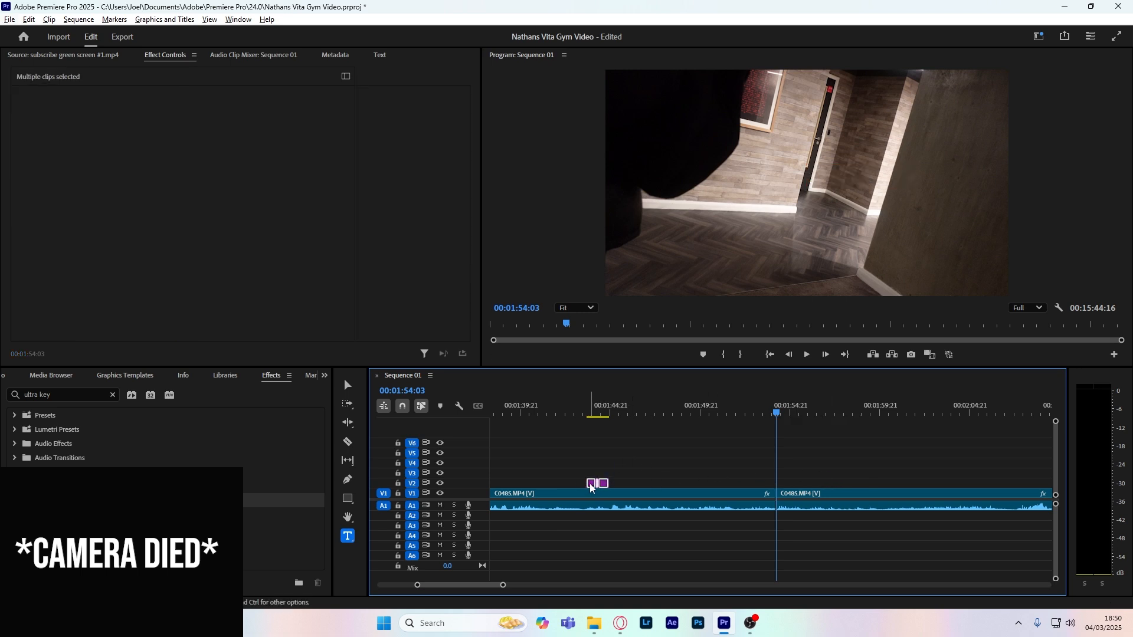
{"action": "left_click", "coordinate": [680, 455]}
{"action": "left_click_drag", "start_coordinate": [620, 454], "coordinate": [783, 487]}
{"action": "left_click", "coordinate": [845, 470]}
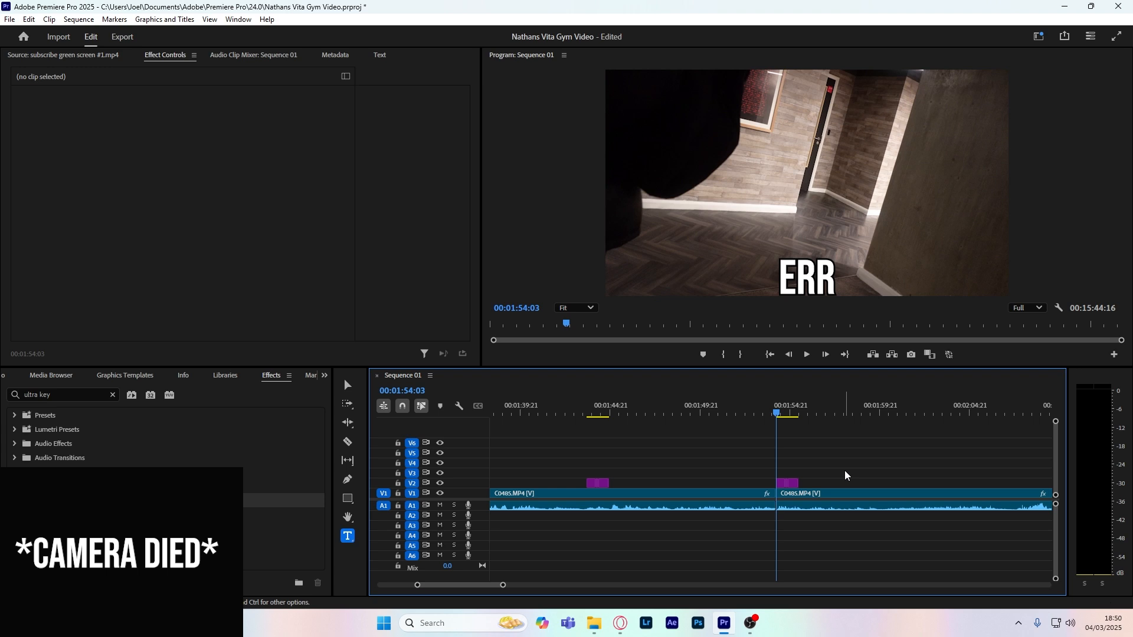
- Play back the copied titles and delete the YOU and you residents? copies, keeping only the copied err title
{"action": "left_click", "coordinate": [770, 413]}
{"action": "key", "text": "space"}
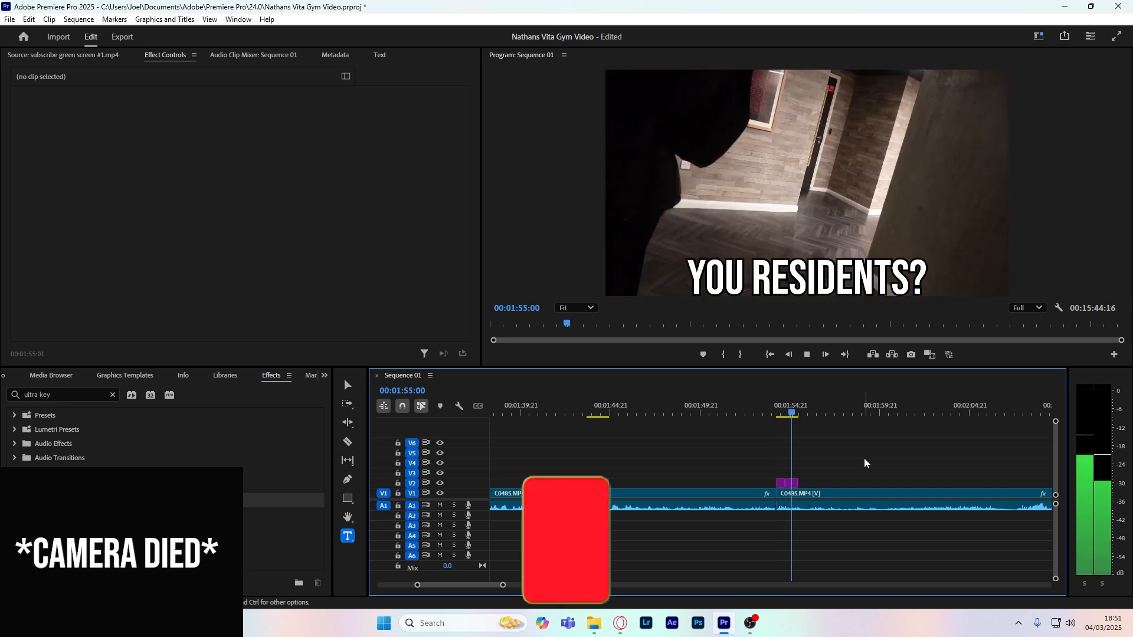
{"action": "scroll", "coordinate": [780, 420], "scroll_direction": "up", "scroll_amount": 3}
{"action": "left_click", "coordinate": [776, 413]}
{"action": "key", "text": "space"}
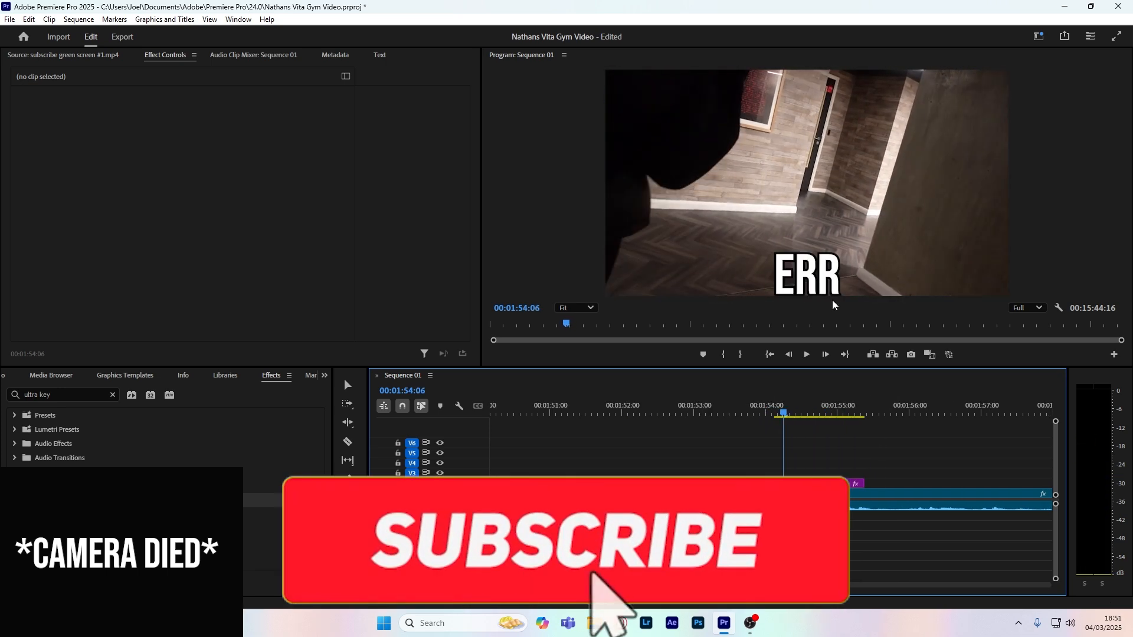
{"action": "left_click", "coordinate": [833, 482]}
{"action": "key", "text": "Delete"}
- Step through the speech after 00:01:54:03 frame by frame and razor the footage at each word boundary
{"action": "key", "text": "c"}
{"action": "key", "text": "Right"}
{"action": "key", "text": "Right"}
{"action": "key", "text": "Right"}
{"action": "key", "text": "Right"}
{"action": "key", "text": "Right"}
{"action": "key", "text": "Right"}
{"action": "key", "text": "Right"}
{"action": "key", "text": "Right"}
{"action": "key", "text": "Right"}
{"action": "key", "text": "Right"}
{"action": "key", "text": "Right"}
{"action": "key", "text": "Right"}
{"action": "key", "text": "Right"}
{"action": "key", "text": "Right"}
{"action": "key", "text": "Right"}
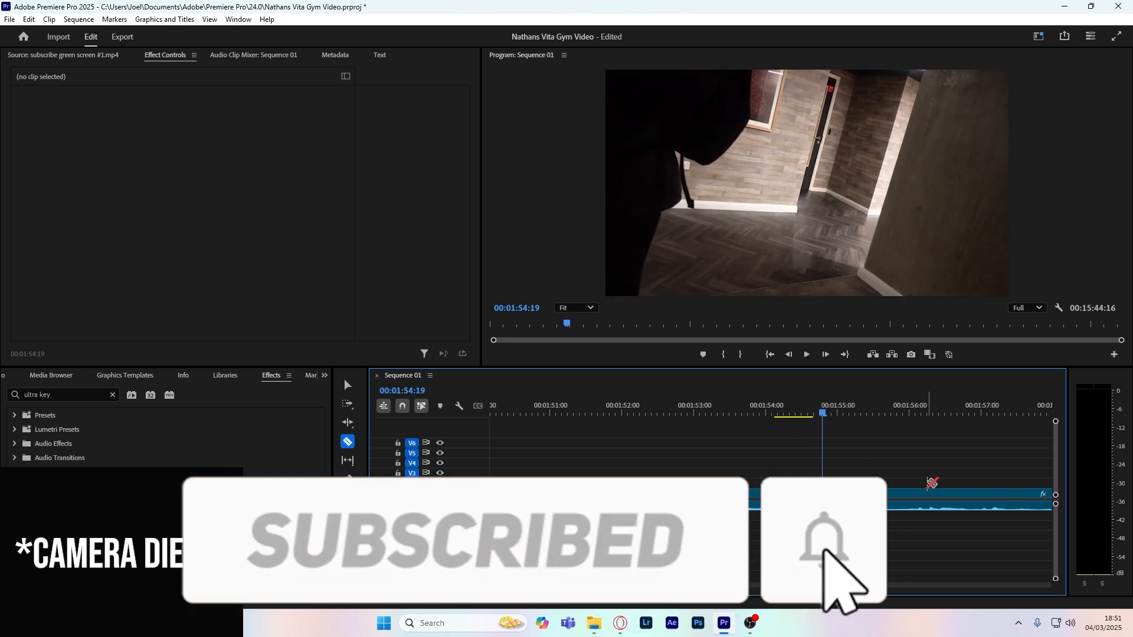
{"action": "key", "text": "Right"}
{"action": "key", "text": "Right"}
{"action": "key", "text": "Right"}
{"action": "key", "text": "Right"}
{"action": "key", "text": "Right"}
{"action": "key", "text": "Right"}
{"action": "key", "text": "Right"}
{"action": "key", "text": "Right"}
{"action": "key", "text": "Right"}
{"action": "key", "text": "Right"}
{"action": "key", "text": "Right"}
{"action": "key", "text": "Right"}
{"action": "key", "text": "Right"}
{"action": "key", "text": "Right"}
{"action": "key", "text": "Right"}
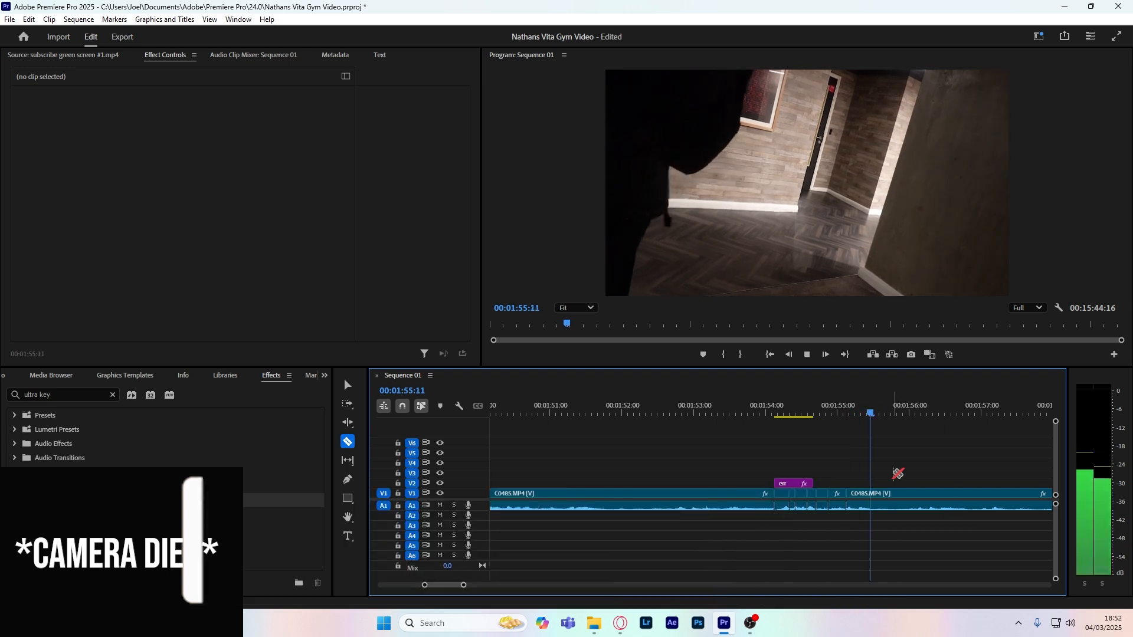
- Replay the razored section from its start and refine the footage cuts where the words change
{"action": "key", "text": "shift+Left"}
{"action": "key", "text": "shift+Left"}
{"action": "key", "text": "shift+Left"}
{"action": "key", "text": "shift+Left"}
{"action": "key", "text": "shift+Left"}
{"action": "key", "text": "space"}
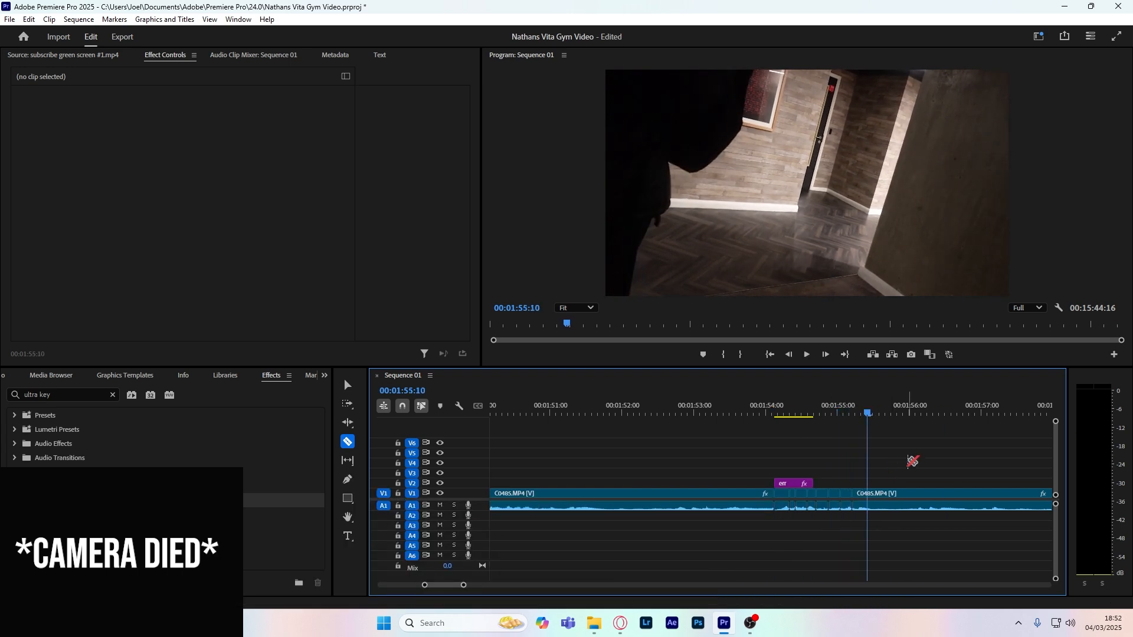
{"action": "key", "text": "Up"}
{"action": "key", "text": "Up"}
{"action": "key", "text": "Up"}
{"action": "key", "text": "Up"}
{"action": "key", "text": "Up"}
{"action": "key", "text": "Up"}
{"action": "key", "text": "Up"}
{"action": "key", "text": "space"}
{"action": "key", "text": "ctrl+k"}
- Return to the copied err title at 00:01:54:03 and change its text to "yeah"
{"action": "key", "text": "Up"}
{"action": "key", "text": "Up"}
{"action": "key", "text": "Up"}
{"action": "key", "text": "Up"}
{"action": "key", "text": "Up"}
{"action": "key", "text": "Up"}
{"action": "key", "text": "Up"}
{"action": "key", "text": "Up"}
{"action": "key", "text": "Up"}
{"action": "key", "text": "v"}
{"action": "key", "text": "t"}
{"action": "double_click", "coordinate": [807, 278]}
{"action": "type", "text": "yeah"}
- Duplicate the yeah title to the next word cut and change the copy's text to "he"
{"action": "key", "text": "Down"}
{"action": "left_click_drag", "start_coordinate": [791, 484], "coordinate": [823, 484], "text": "alt"}
{"action": "double_click", "coordinate": [806, 277]}
{"action": "type", "text": "he"}
- Extend the text of the following title to read "he will"
{"action": "left_click", "coordinate": [852, 458]}
{"action": "key", "text": "Up"}
{"action": "key", "text": "Up"}
{"action": "left_click", "coordinate": [824, 277]}
{"action": "type", "text": "will"}
- Line up the titles with the word cuts and duplicate one along the video track for the remaining words
{"action": "key", "text": "Left"}
{"action": "key", "text": "Left"}
{"action": "key", "text": "Right"}
{"action": "key", "text": "Right"}
{"action": "key", "text": "Right"}
{"action": "key", "text": "Right"}
{"action": "key", "text": "Left"}
{"action": "key", "text": "Left"}
{"action": "key", "text": "Delete"}
{"action": "key", "text": "Left"}
{"action": "key", "text": "Left"}
{"action": "key", "text": "="}
{"action": "key", "text": "Right"}
{"action": "key", "text": "Right"}
{"action": "left_click_drag", "start_coordinate": [782, 484], "coordinate": [873, 484], "text": "alt"}
{"action": "key", "text": "Left"}
{"action": "key", "text": "Left"}
{"action": "key", "text": "Right"}
{"action": "key", "text": "Right"}
{"action": "key", "text": "Up"}
{"action": "key", "text": "Up"}
{"action": "key", "text": "Up"}
{"action": "key", "text": "Down"}
{"action": "key", "text": "Down"}
{"action": "key", "text": "Down"}
{"action": "key", "text": "Down"}
{"action": "key", "text": "Down"}
{"action": "key", "text": "Down"}
{"action": "key", "text": "Up"}
- Extend the next two titles' text to "he will have" and "he will have the"
{"action": "left_click", "coordinate": [860, 281]}
{"action": "type", "text": "have"}
{"action": "key", "text": "Down"}
{"action": "left_click", "coordinate": [886, 279]}
{"action": "type", "text": "the"}
- Extend the following title's text to "he will have the key" and duplicate a title to the last word cut
{"action": "key", "text": "Up"}
{"action": "left_click", "coordinate": [817, 452]}
{"action": "key", "text": "Down"}
{"action": "key", "text": "Down"}
{"action": "left_click", "coordinate": [938, 277]}
{"action": "type", "text": "key"}
{"action": "left_click", "coordinate": [930, 468]}
{"action": "key", "text": "Down"}
{"action": "left_click_drag", "start_coordinate": [867, 484], "coordinate": [891, 484], "text": "alt"}
- Play back the new word-by-word titles from the start of the line to check their timing
{"action": "key", "text": "Up"}
{"action": "key", "text": "Up"}
{"action": "key", "text": "Up"}
{"action": "key", "text": "Up"}
{"action": "key", "text": "Up"}
{"action": "key", "text": "Up"}
{"action": "key", "text": "space"}
{"action": "left_click", "coordinate": [867, 414]}
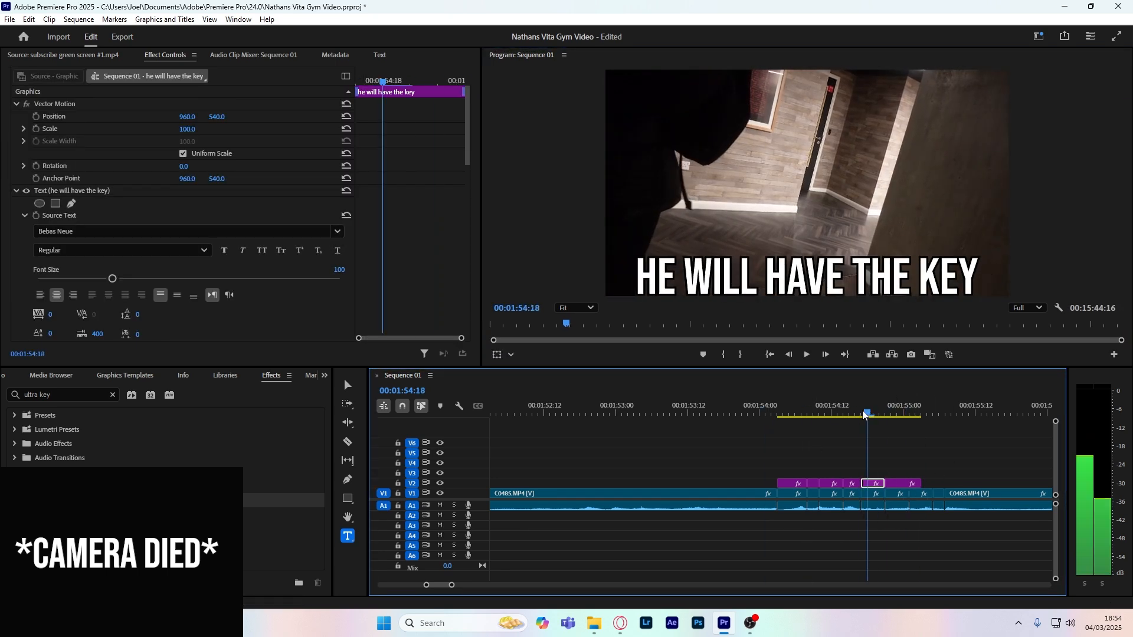
- Remove "key" from the title at 00:01:54:18 and go through the following word cuts
{"action": "left_click_drag", "start_coordinate": [980, 277], "coordinate": [918, 277]}
{"action": "key", "text": "BackSpace"}
{"action": "left_click", "coordinate": [897, 464]}
{"action": "key", "text": "Down"}
{"action": "key", "text": "Up"}
{"action": "key", "text": "Down"}
{"action": "key", "text": "Down"}
- Duplicate the last title on V2 to the next word cut and replace its text with "and"
{"action": "left_click_drag", "start_coordinate": [907, 482], "coordinate": [931, 482], "text": "alt"}
{"action": "left_click_drag", "start_coordinate": [970, 278], "coordinate": [588, 286]}
{"action": "type", "text": "and"}
- Duplicate the "and" title to the following word cut and change its text to "he'll let you in"
{"action": "left_click_drag", "start_coordinate": [921, 484], "coordinate": [945, 484], "text": "alt"}
{"action": "key", "text": "Down"}
{"action": "left_click_drag", "start_coordinate": [850, 281], "coordinate": [776, 288]}
{"action": "type", "text": "he'll let you"}
- Play back the word-by-word titles and extend the end of the "he'll let you in" title to cover the spoken words
{"action": "left_click", "coordinate": [921, 448]}
{"action": "left_click_drag", "start_coordinate": [920, 413], "coordinate": [780, 409]}
{"action": "key", "text": "space"}
{"action": "scroll", "coordinate": [789, 475], "scroll_direction": "down", "scroll_amount": 3}
{"action": "key", "text": "space"}
{"action": "left_click_drag", "start_coordinate": [776, 484], "coordinate": [807, 484]}
{"action": "left_click_drag", "start_coordinate": [802, 411], "coordinate": [554, 418]}
{"action": "key", "text": "space"}
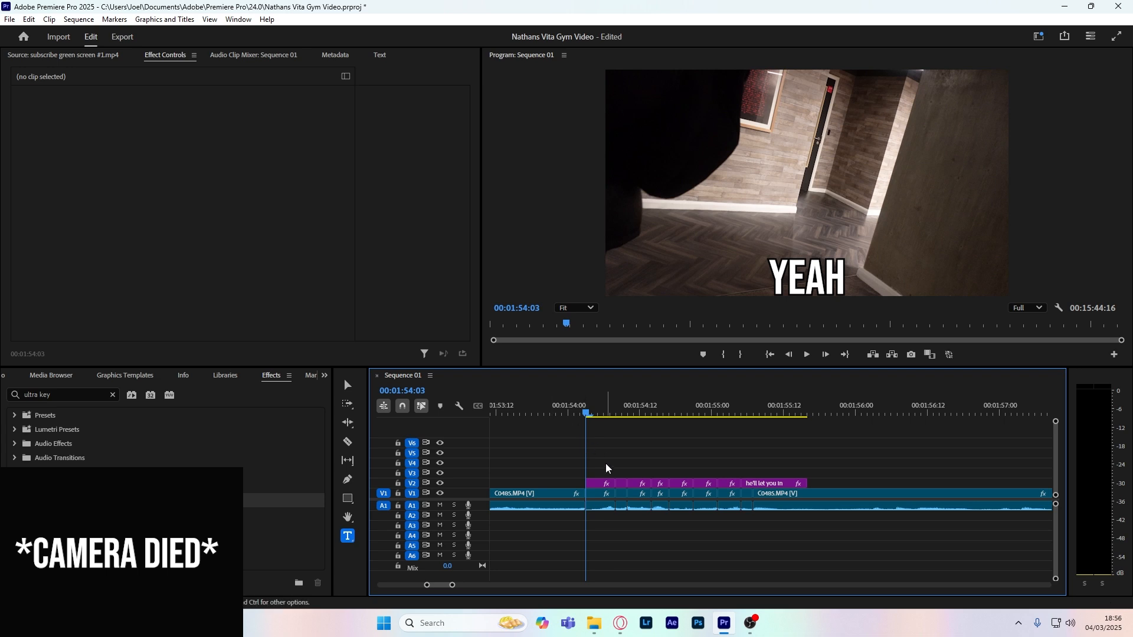
- Examine the "yeah" title's font, fill, stroke and transform settings, toggling its fill off and back on
{"action": "left_click", "coordinate": [600, 488]}
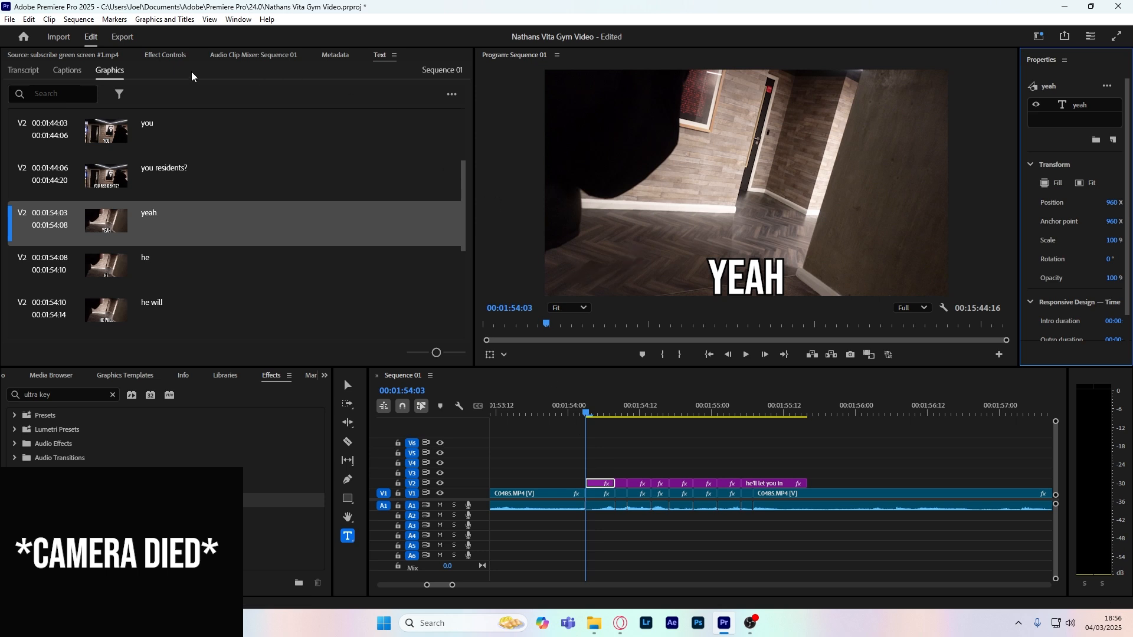
{"action": "left_click", "coordinate": [157, 57]}
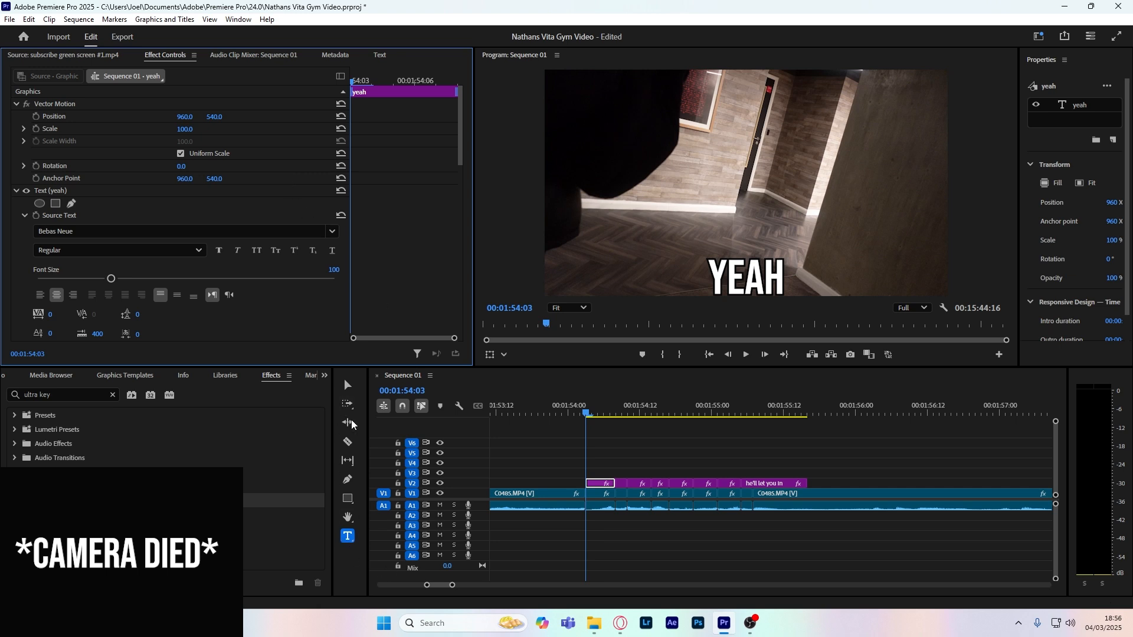
{"action": "left_click", "coordinate": [348, 536]}
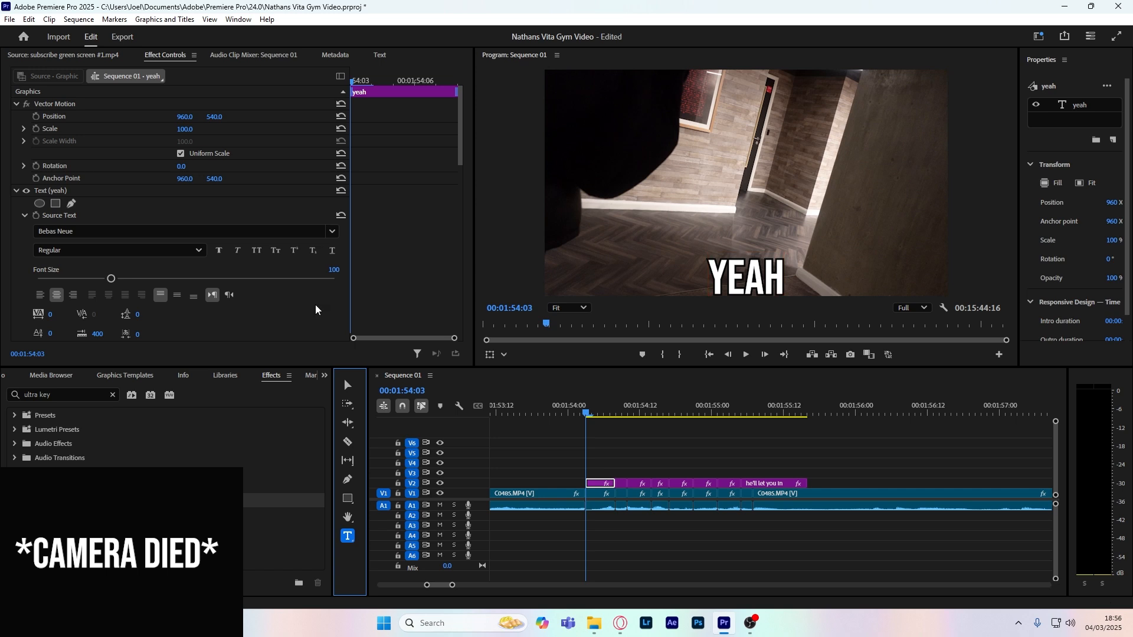
{"action": "left_click", "coordinate": [349, 386]}
{"action": "mouse_move", "coordinate": [459, 157]}
{"action": "left_mouse_down"}
{"action": "mouse_move", "coordinate": [458, 249]}
{"action": "mouse_move", "coordinate": [455, 176]}
{"action": "mouse_move", "coordinate": [469, 269]}
{"action": "mouse_move", "coordinate": [454, 164]}
{"action": "mouse_move", "coordinate": [459, 179]}
{"action": "mouse_move", "coordinate": [415, 155]}
{"action": "left_mouse_up"}
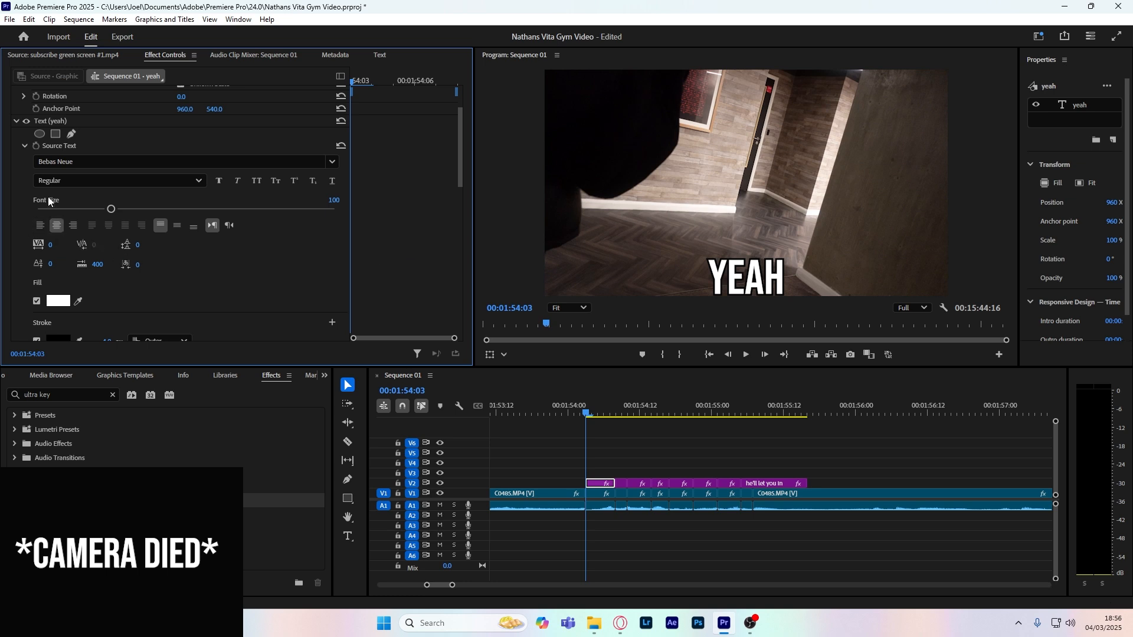
{"action": "left_click_drag", "start_coordinate": [460, 175], "coordinate": [464, 229]}
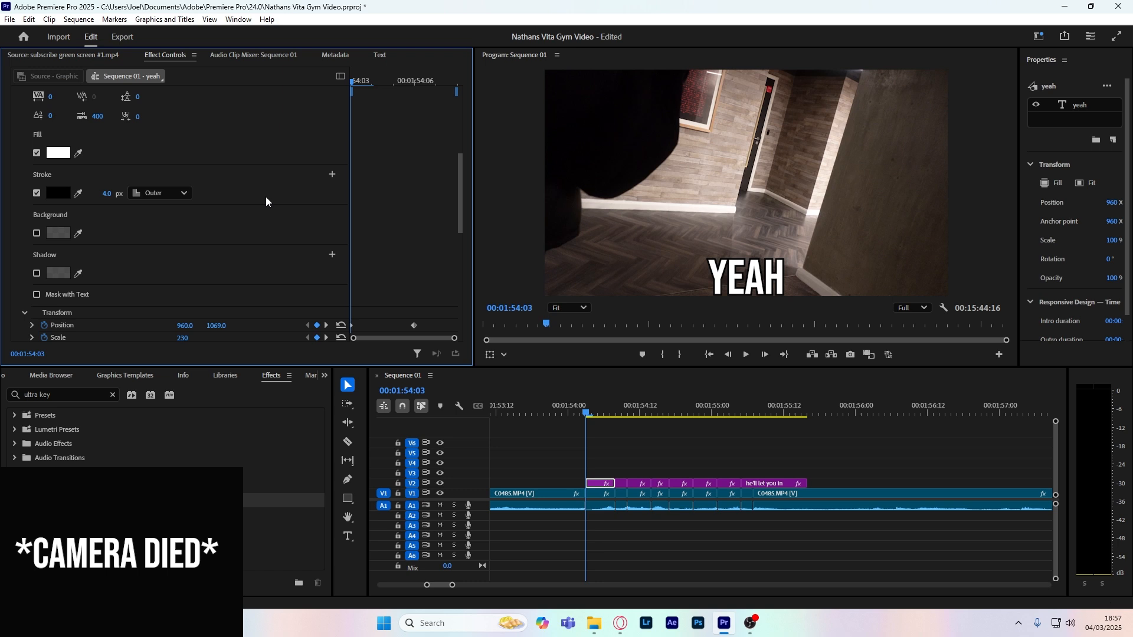
{"action": "left_click", "coordinate": [36, 154]}
{"action": "left_click", "coordinate": [36, 154]}
{"action": "left_click_drag", "start_coordinate": [458, 221], "coordinate": [463, 258]}
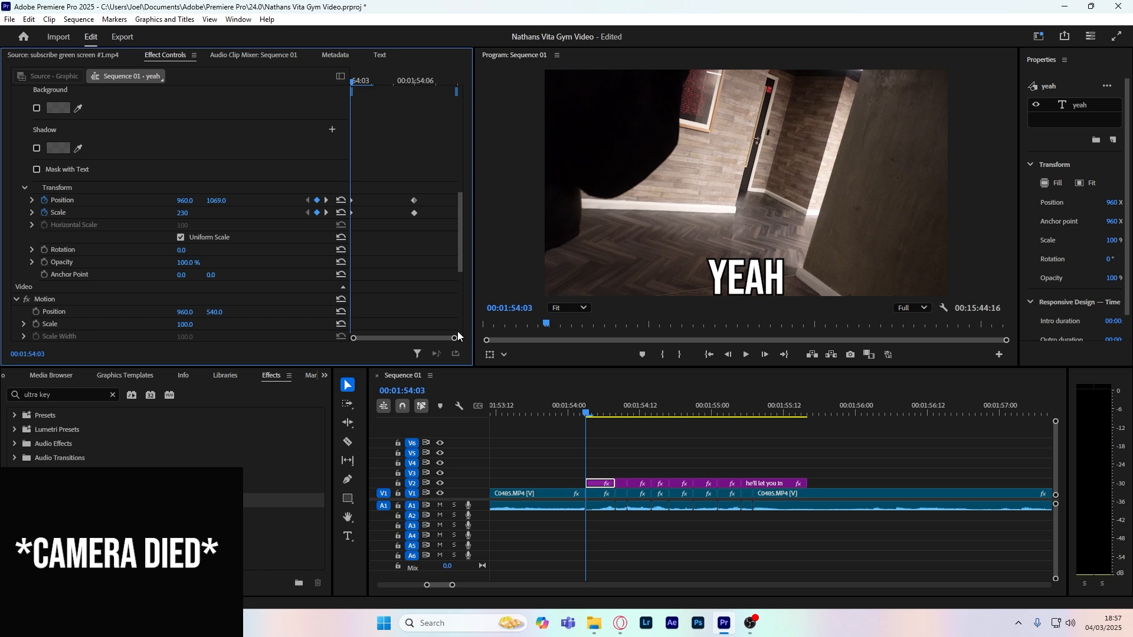
- Step frame by frame through the "yeah" title and its neighbours to examine the Position and Scale keyframes
{"action": "key", "text": "Right"}
{"action": "key", "text": "Right"}
{"action": "key", "text": "Right"}
{"action": "key", "text": "Right"}
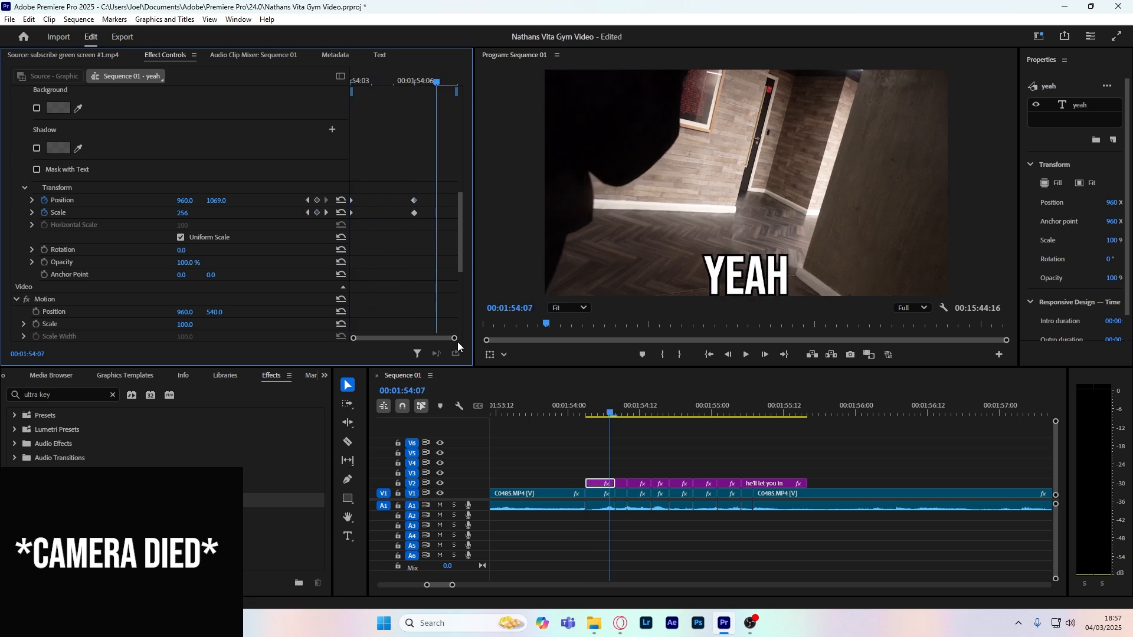
{"action": "key", "text": "Right"}
{"action": "key", "text": "Right"}
{"action": "key", "text": "Right"}
{"action": "key", "text": "Up"}
{"action": "key", "text": "Up"}
{"action": "key", "text": "Up"}
{"action": "key", "text": "Down"}
{"action": "key", "text": "Down"}
{"action": "key", "text": "Left"}
{"action": "key", "text": "Left"}
{"action": "key", "text": "Left"}
{"action": "key", "text": "Left"}
{"action": "key", "text": "Left"}
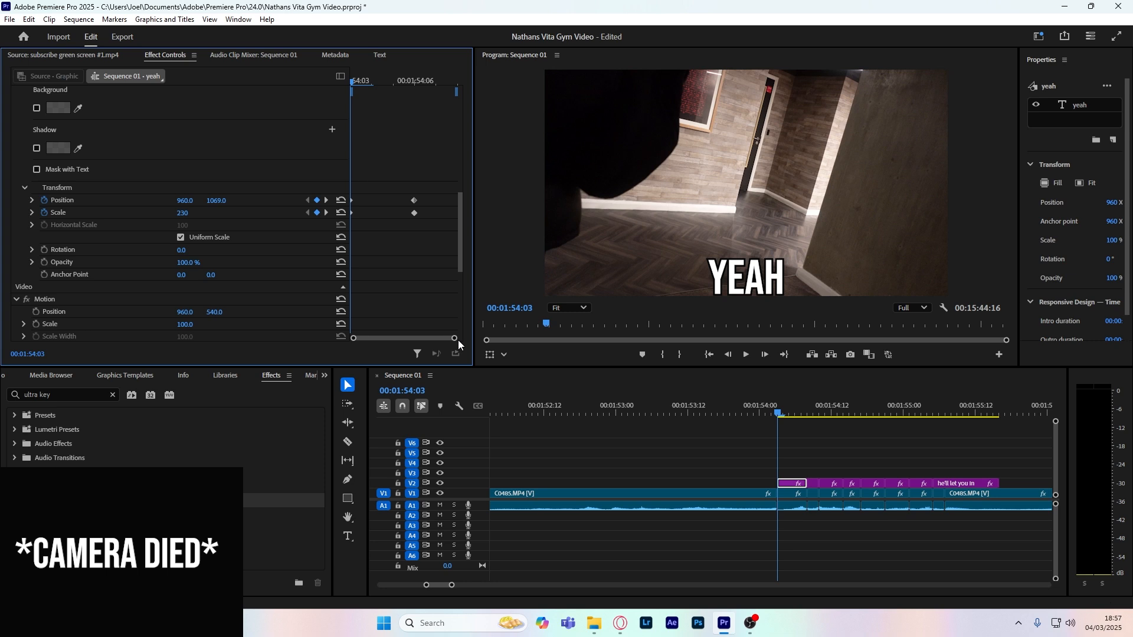
- Examine the "yeah" title's second Scale keyframe at 00:01:54:06 and the frames leading into the "he" title
{"action": "left_click", "coordinate": [416, 85]}
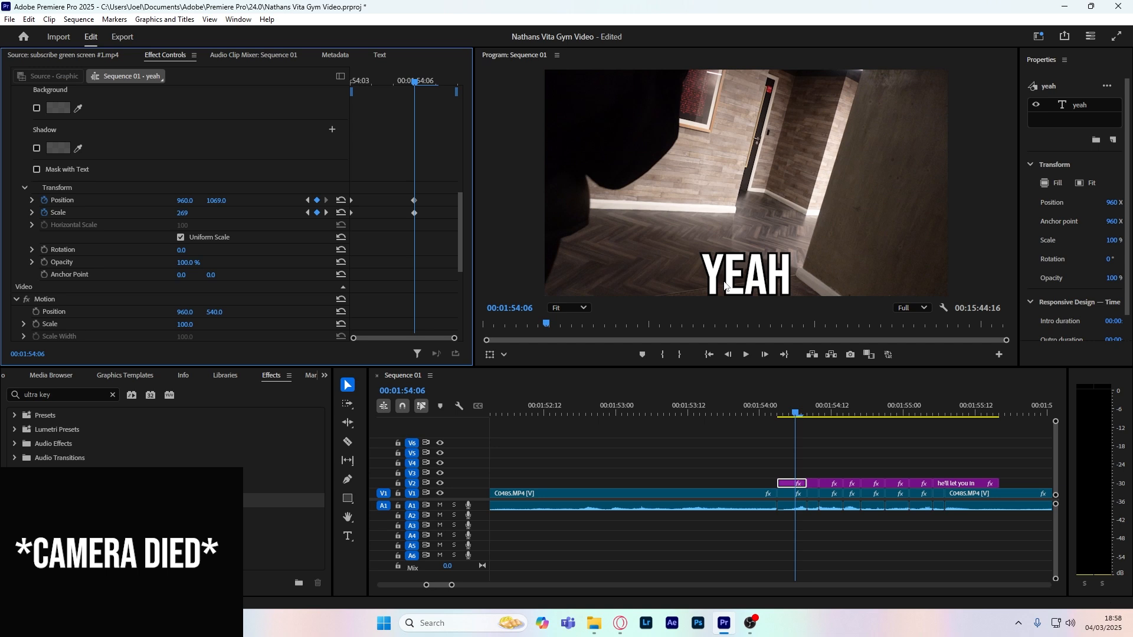
{"action": "key", "text": "Right"}
{"action": "key", "text": "Right"}
{"action": "key", "text": "Left"}
{"action": "key", "text": "Left"}
{"action": "key", "text": "Right"}
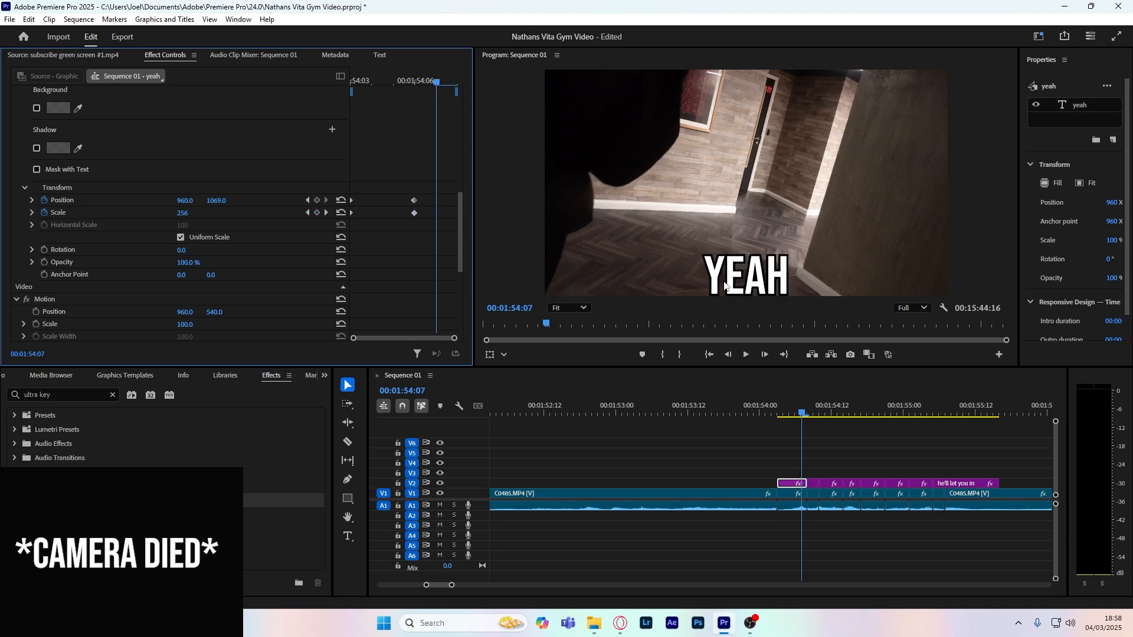
{"action": "key", "text": "Right"}
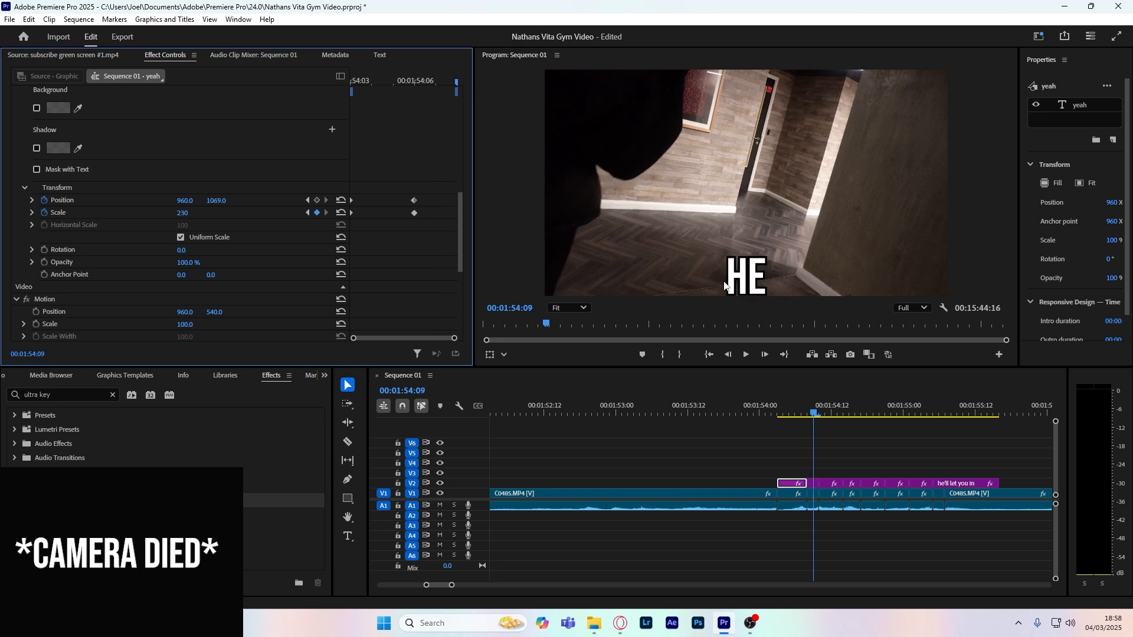
{"action": "key", "text": "Right"}
{"action": "key", "text": "Up"}
{"action": "key", "text": "Up"}
{"action": "key", "text": "Up"}
{"action": "key", "text": "Down"}
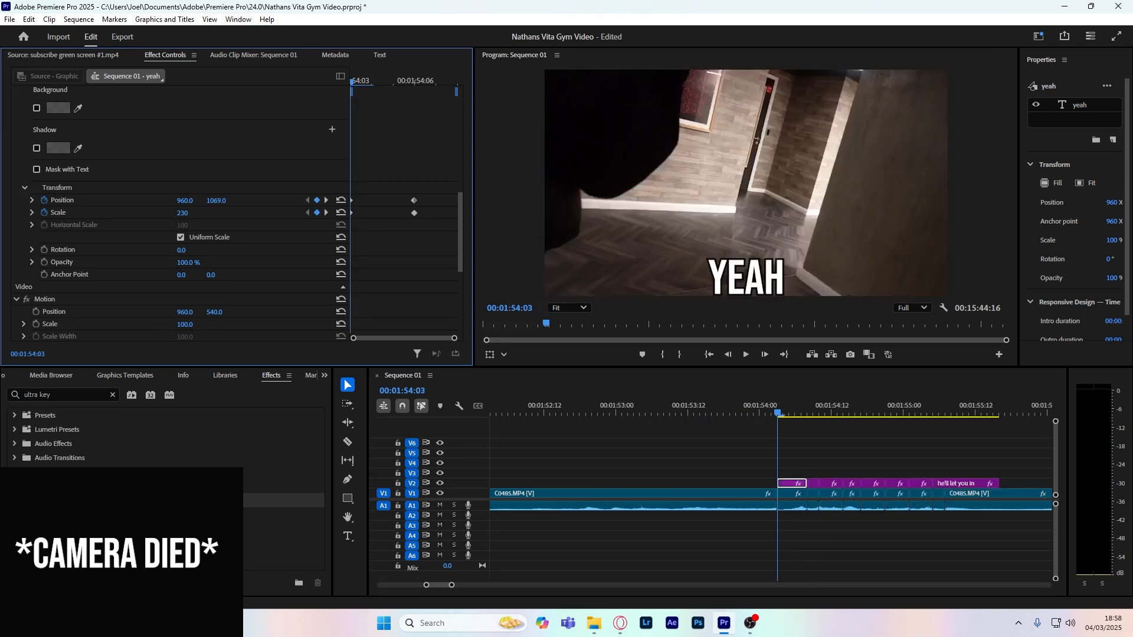
- Review the edit in full screen from the start of the sequence, with the whole opening section shown on the timeline
{"action": "left_click", "coordinate": [1117, 38]}
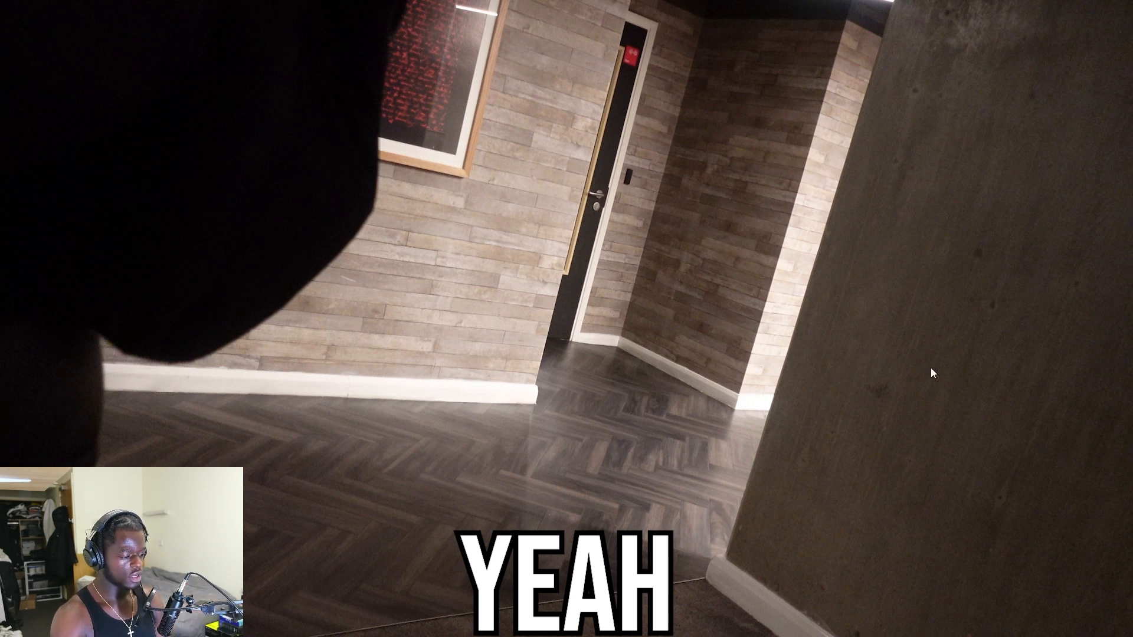
{"action": "key", "text": "Escape"}
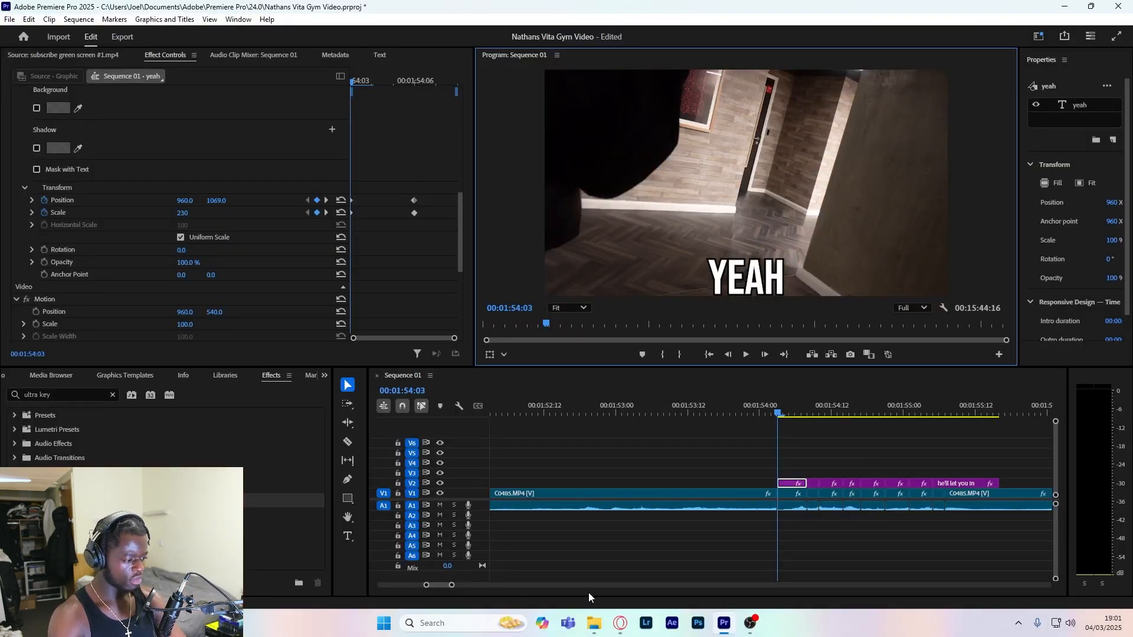
{"action": "left_click_drag", "start_coordinate": [776, 415], "coordinate": [380, 427]}
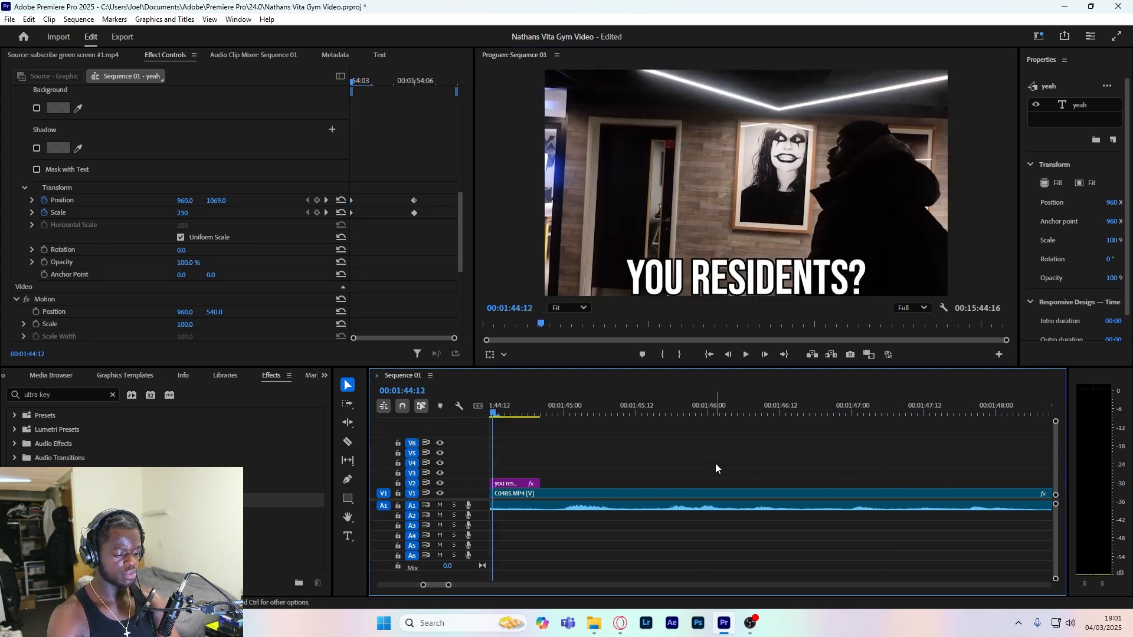
{"action": "key", "text": "minus"}
{"action": "key", "text": "minus"}
{"action": "key", "text": "minus"}
{"action": "key", "text": "minus"}
{"action": "key", "text": "minus"}
{"action": "key", "text": "minus"}
{"action": "key", "text": "minus"}
{"action": "key", "text": "minus"}
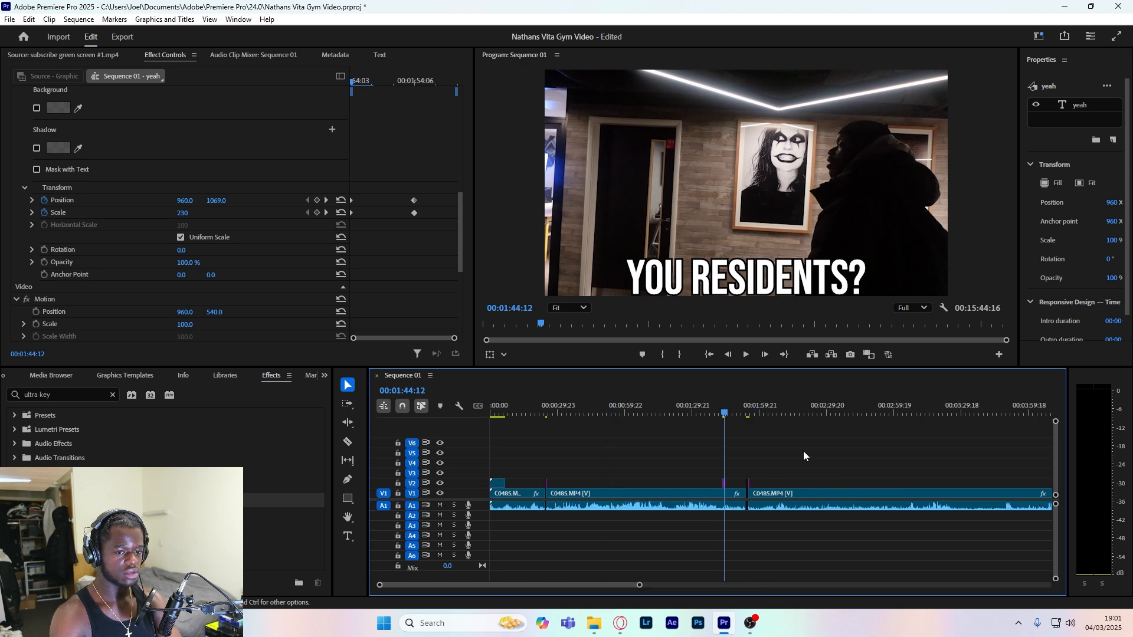
{"action": "key", "text": "Home"}
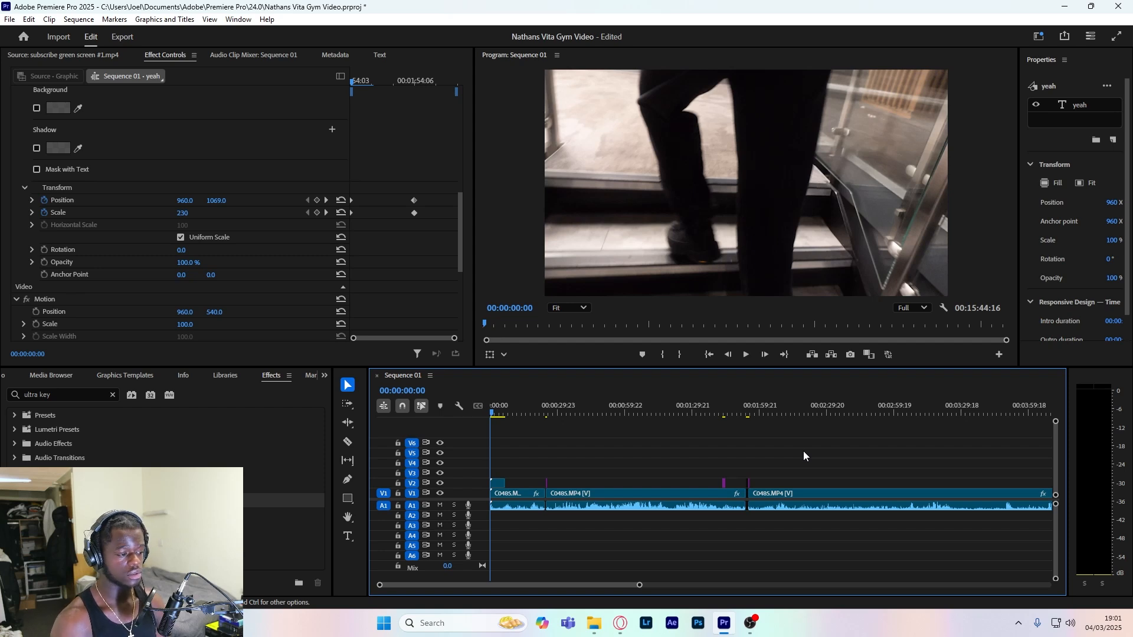
{"action": "left_click", "coordinate": [1116, 37]}
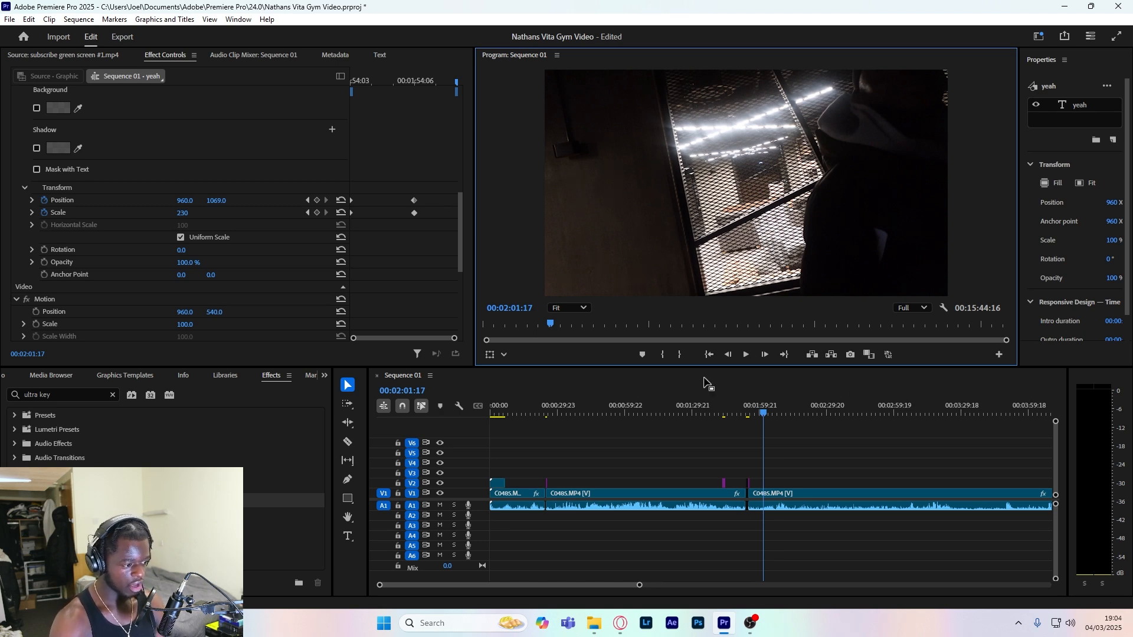
- Try ripple-trimming the start of the clip after the titles to 00:02:07:22, undo the trim, and briefly switch to the Razor tool
{"action": "left_click_drag", "start_coordinate": [764, 417], "coordinate": [777, 415]}
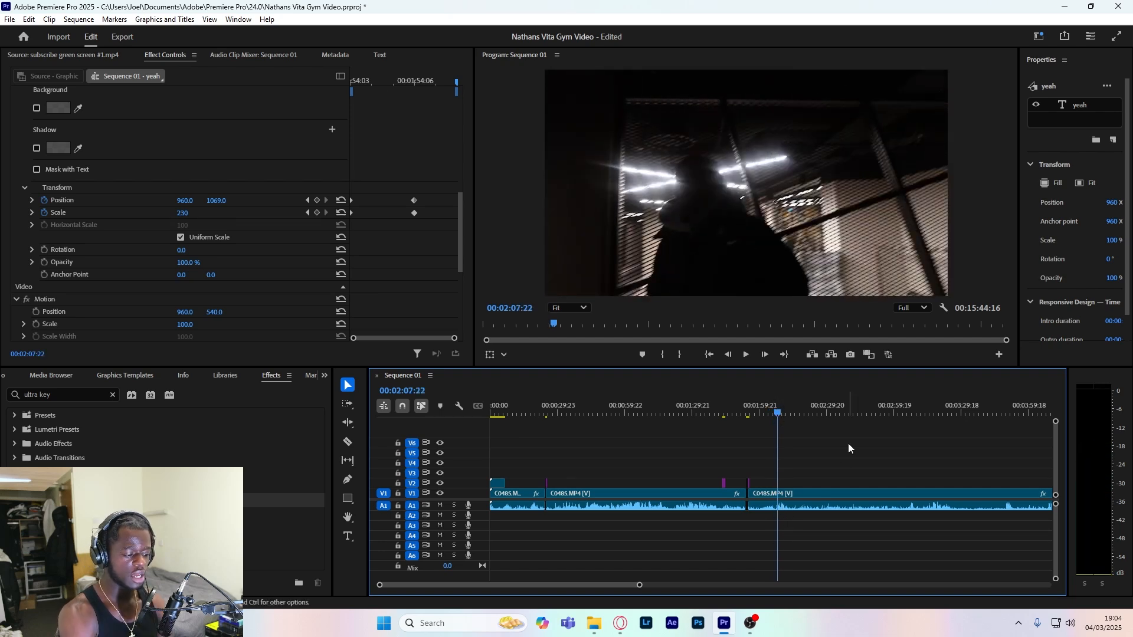
{"action": "key", "text": "Up"}
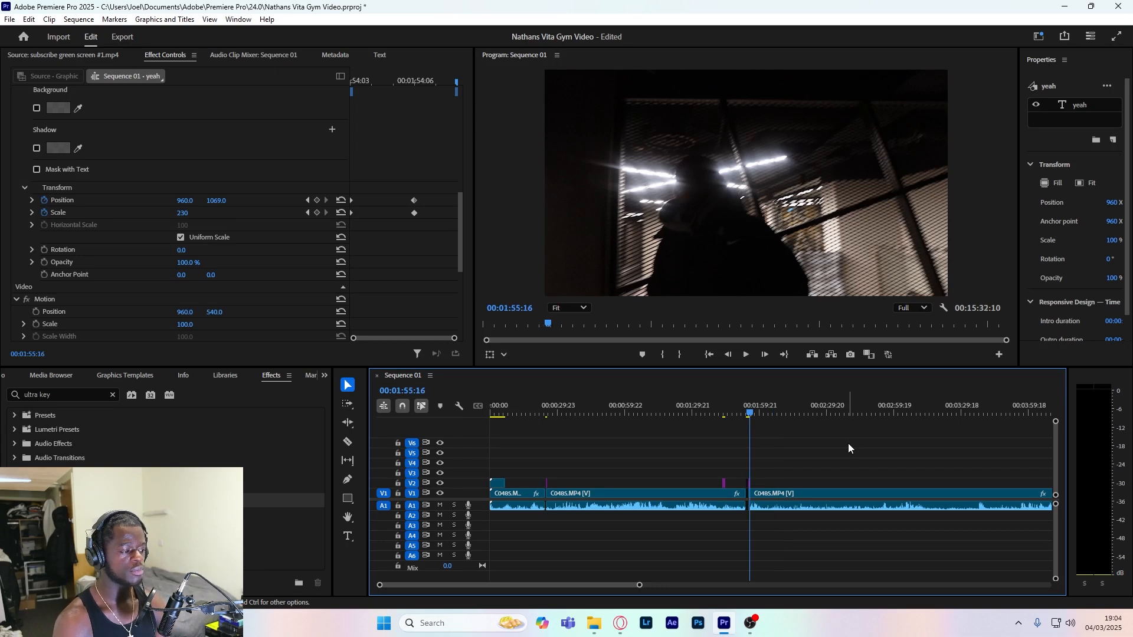
{"action": "key", "text": "ctrl+z"}
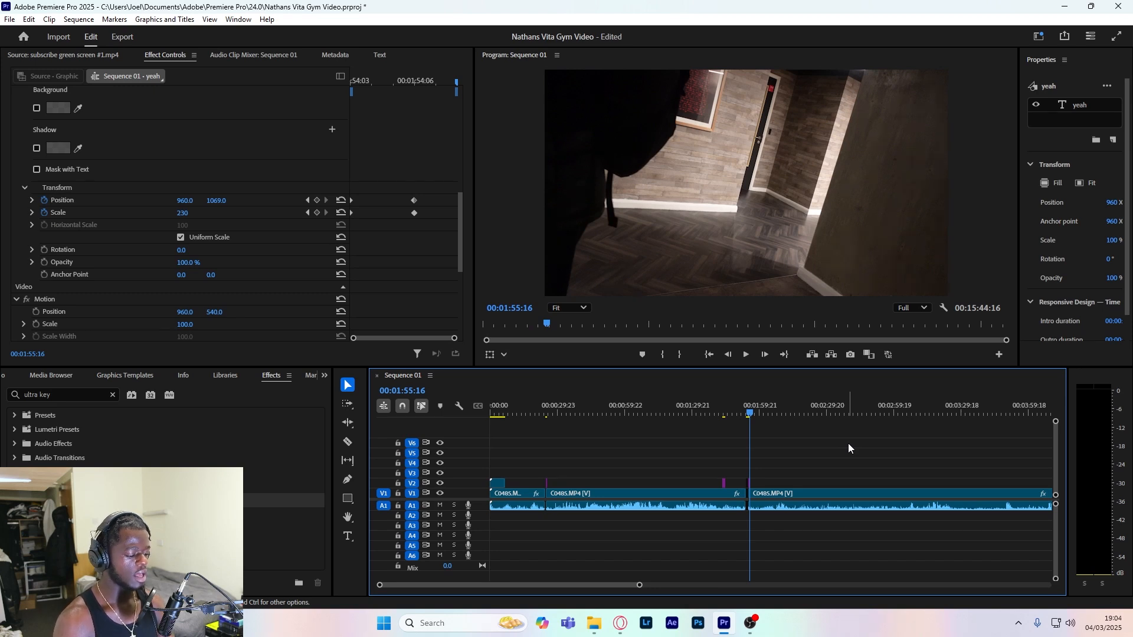
{"action": "key", "text": "c"}
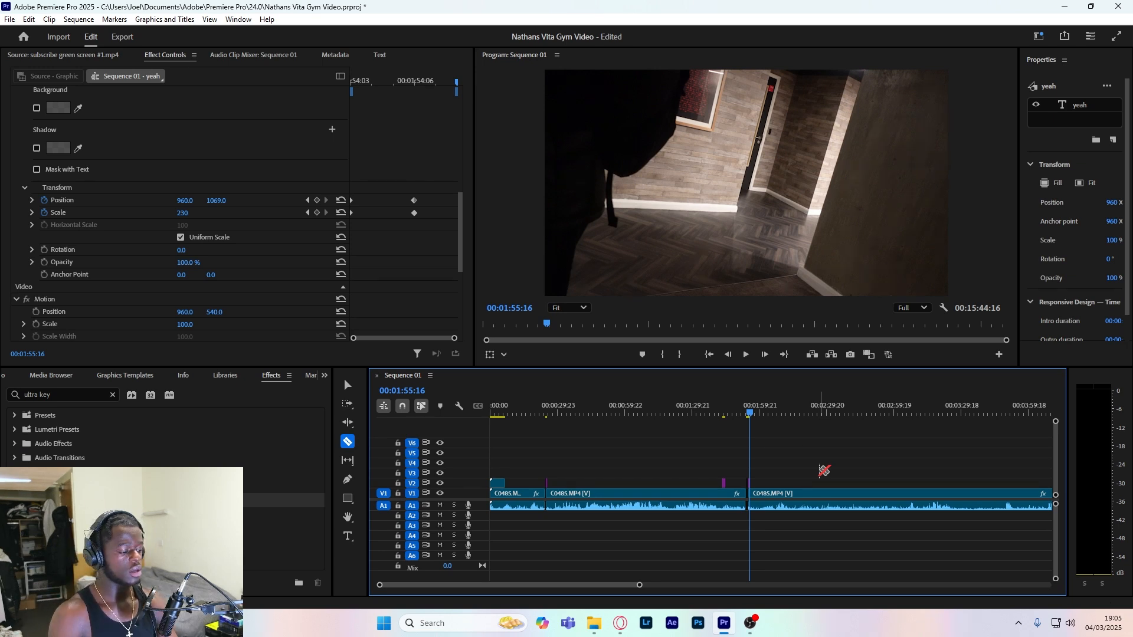
{"action": "key", "text": "v"}
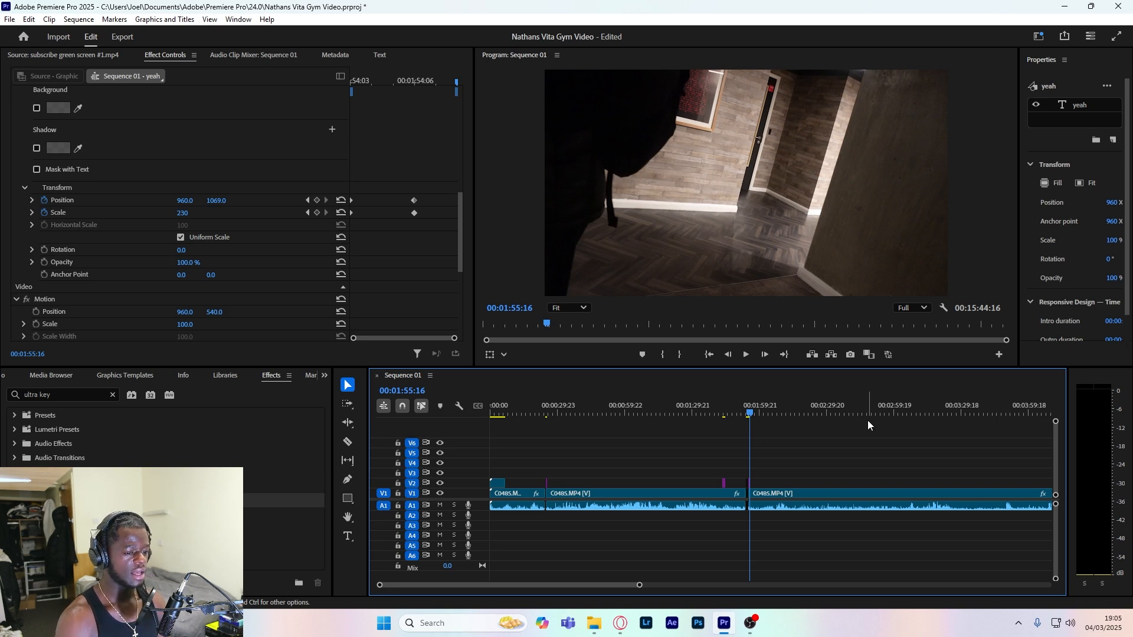
- Jump between the edit points after the titles and play the sequence from its beginning
{"action": "key", "text": "Down"}
{"action": "key", "text": "Up"}
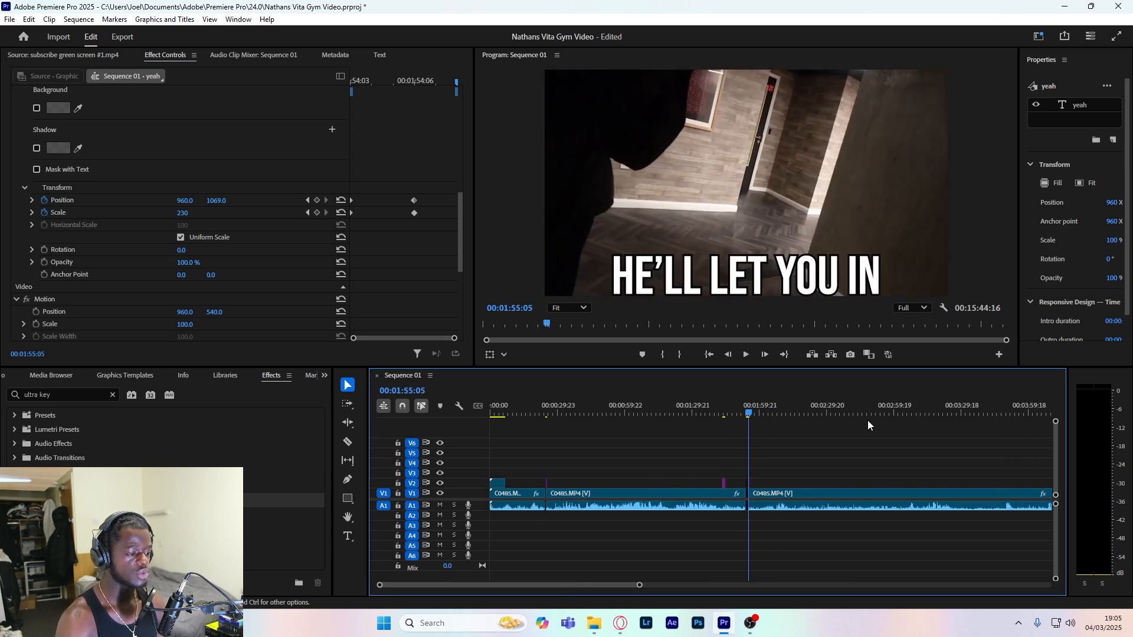
{"action": "key", "text": "space"}
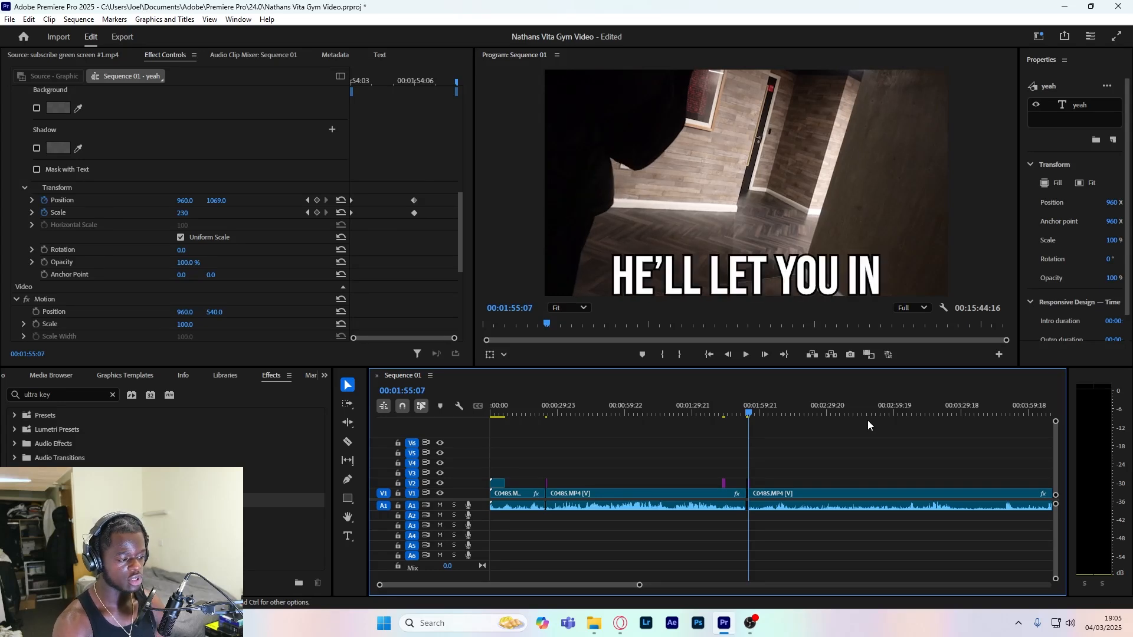
{"action": "key", "text": "Down"}
{"action": "key", "text": "Up"}
{"action": "key", "text": "Down"}
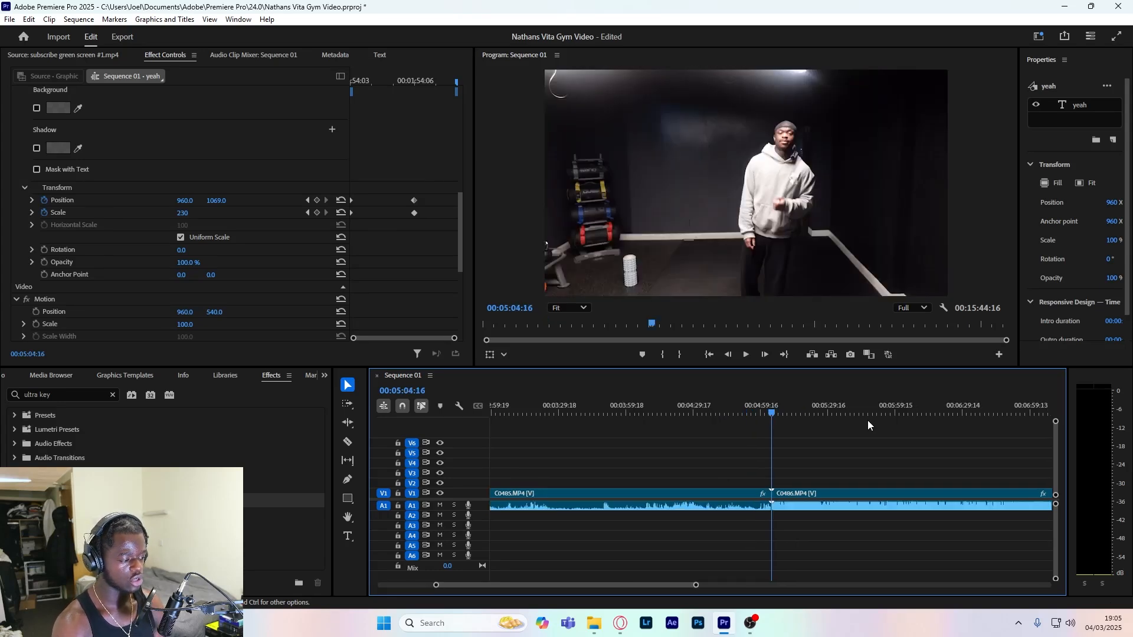
{"action": "key", "text": "Up"}
{"action": "key", "text": "Down"}
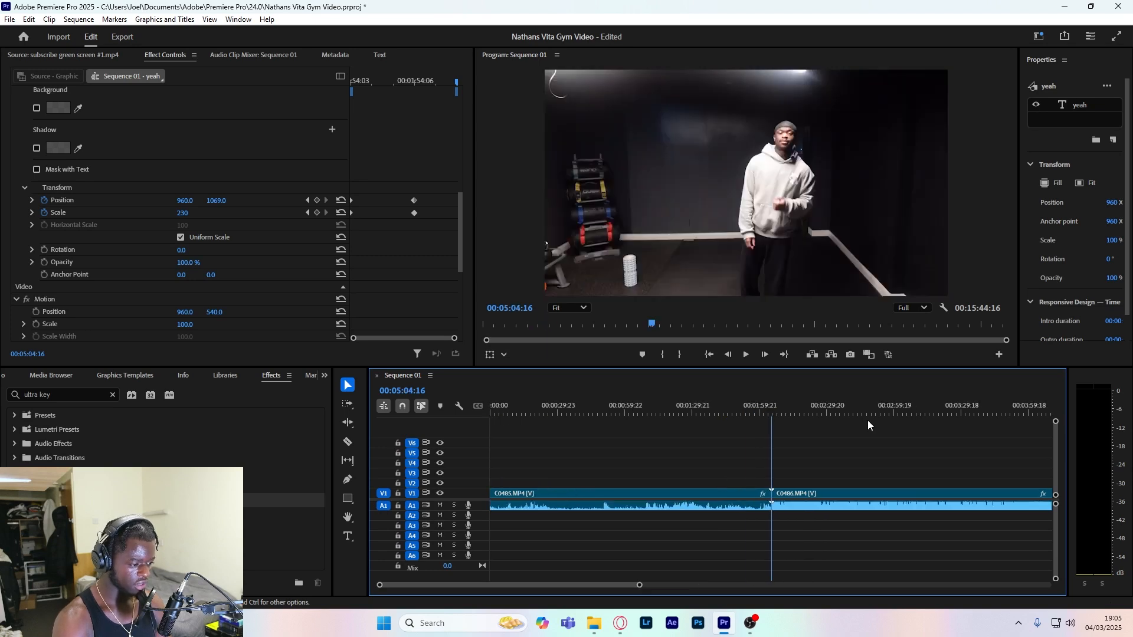
{"action": "key", "text": "Up"}
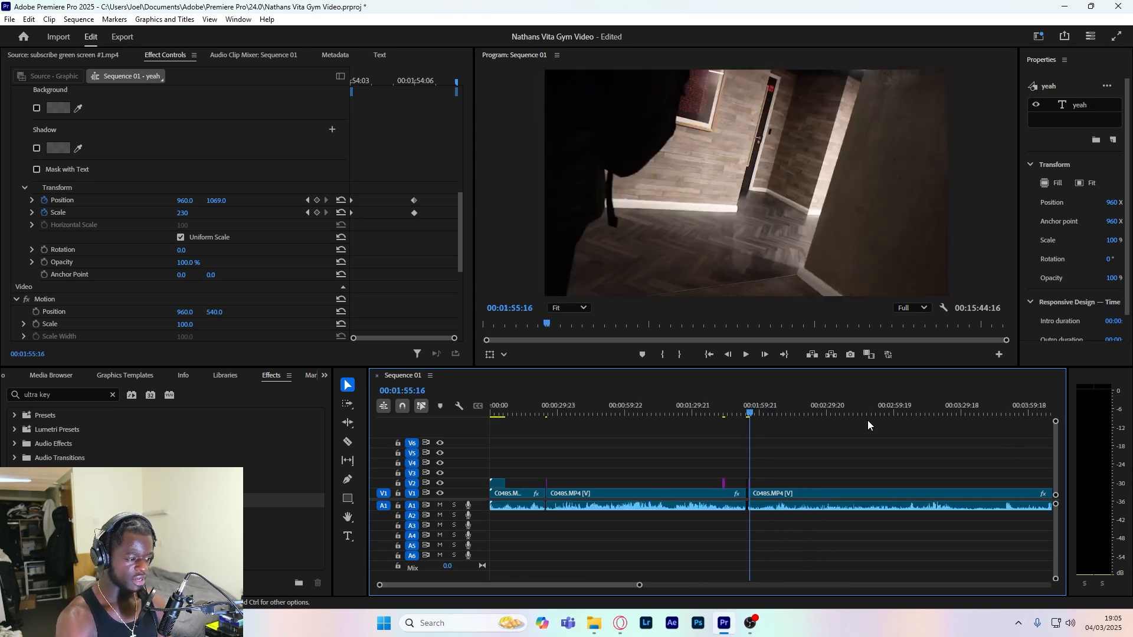
{"action": "key", "text": "Home"}
{"action": "key", "text": "space"}
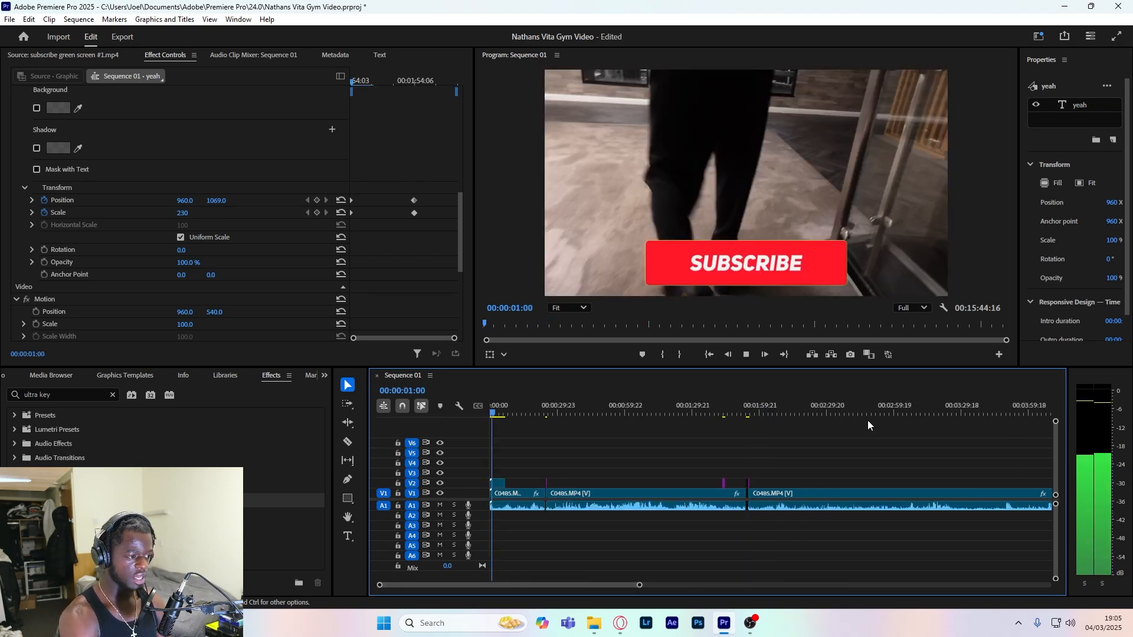